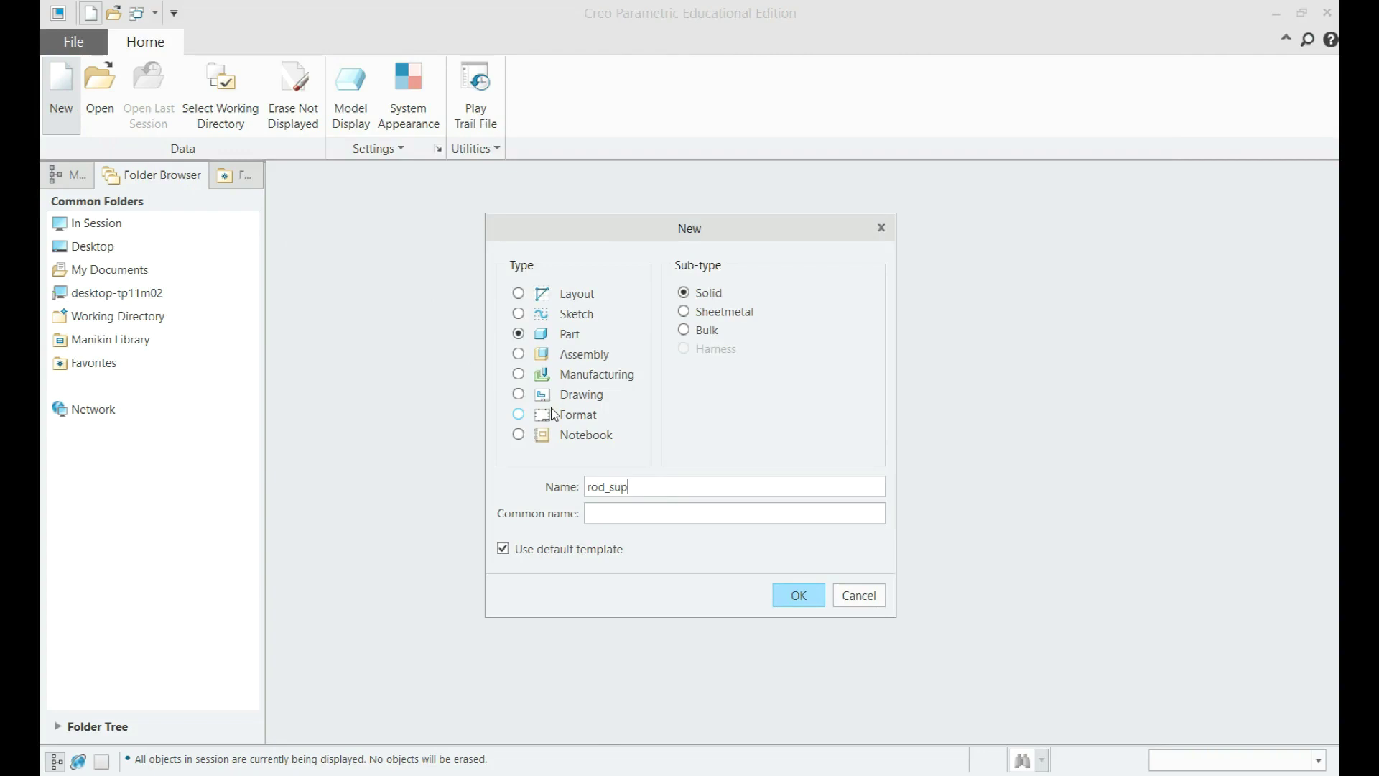
Create a solid part named rod_support with the default template and turn on the datum plane display
click(795, 596)
click(880, 183)
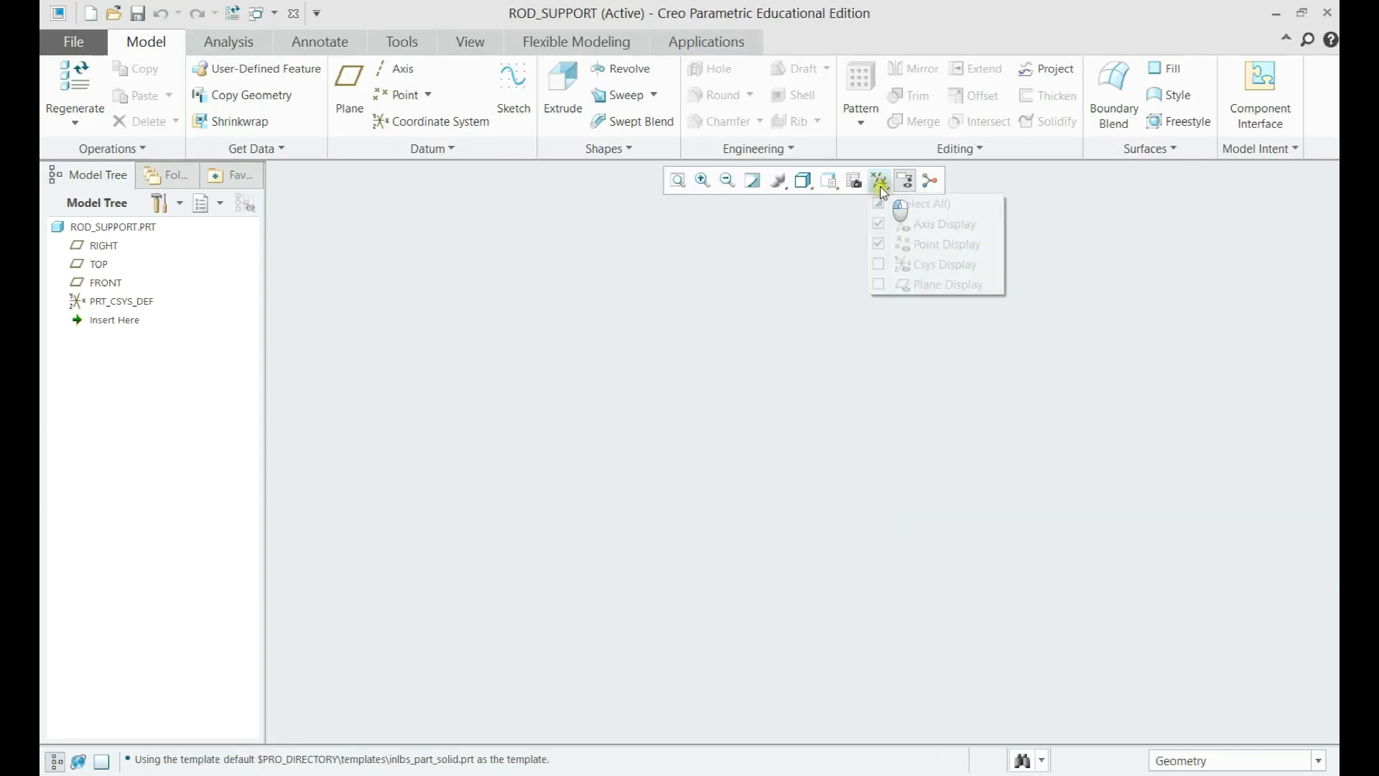
click(920, 284)
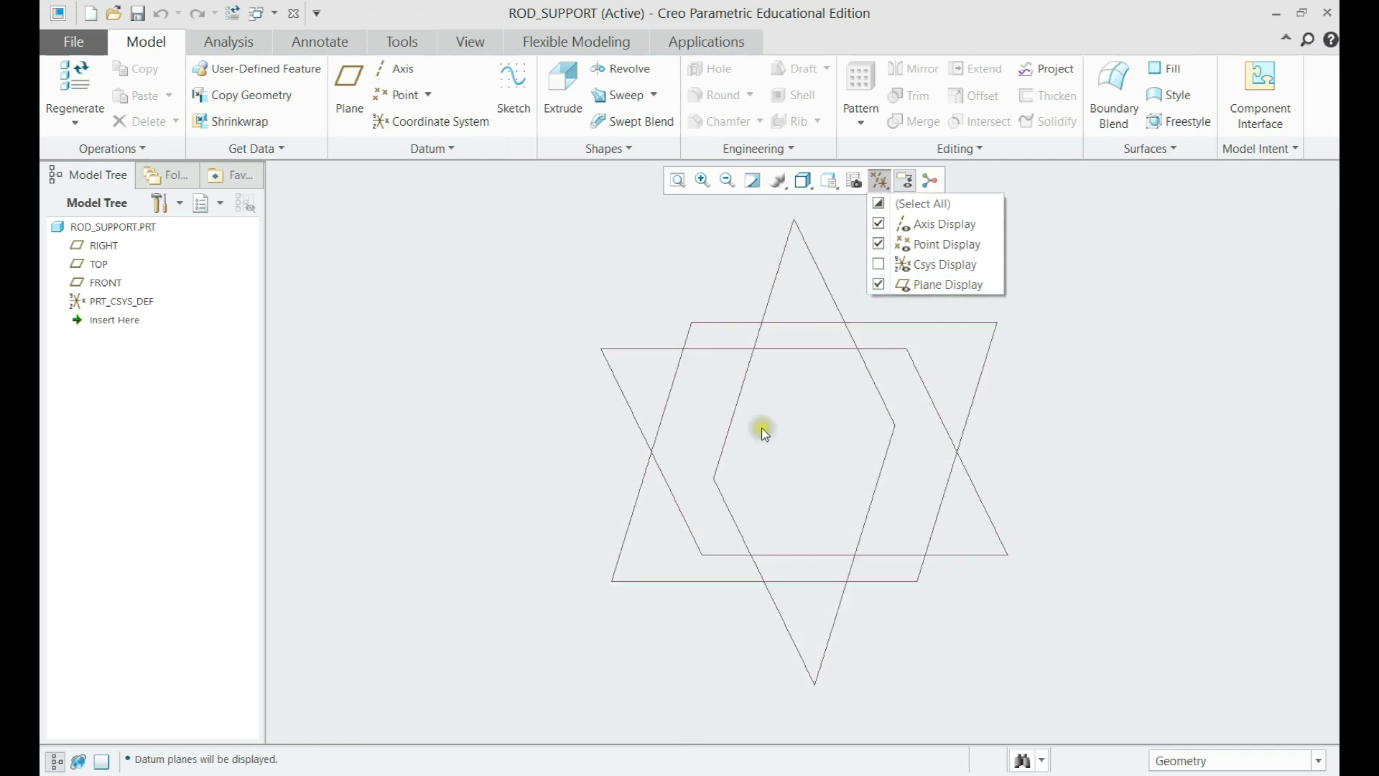
Start an Extrude with an internal sketch on the TOP plane and orient the view parallel to the sketch
click(563, 90)
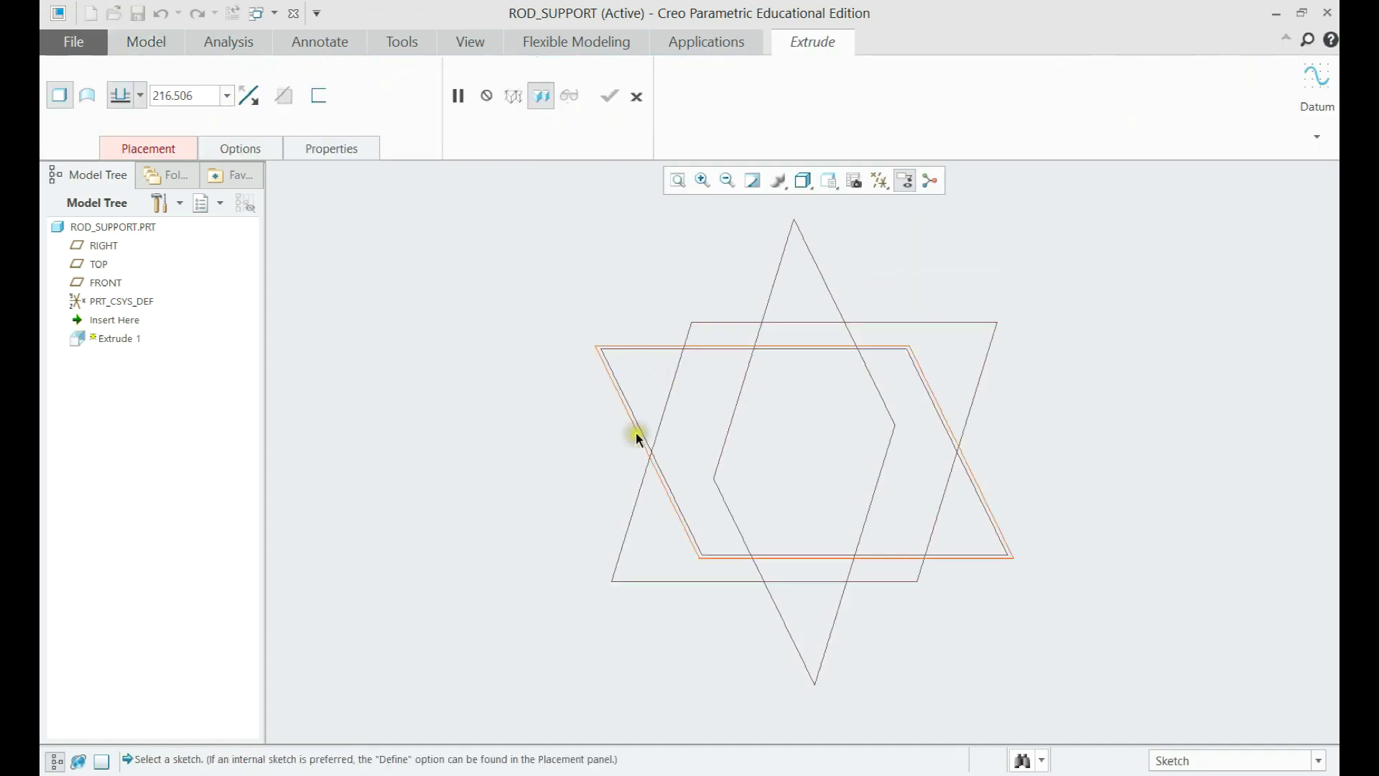
click(647, 463)
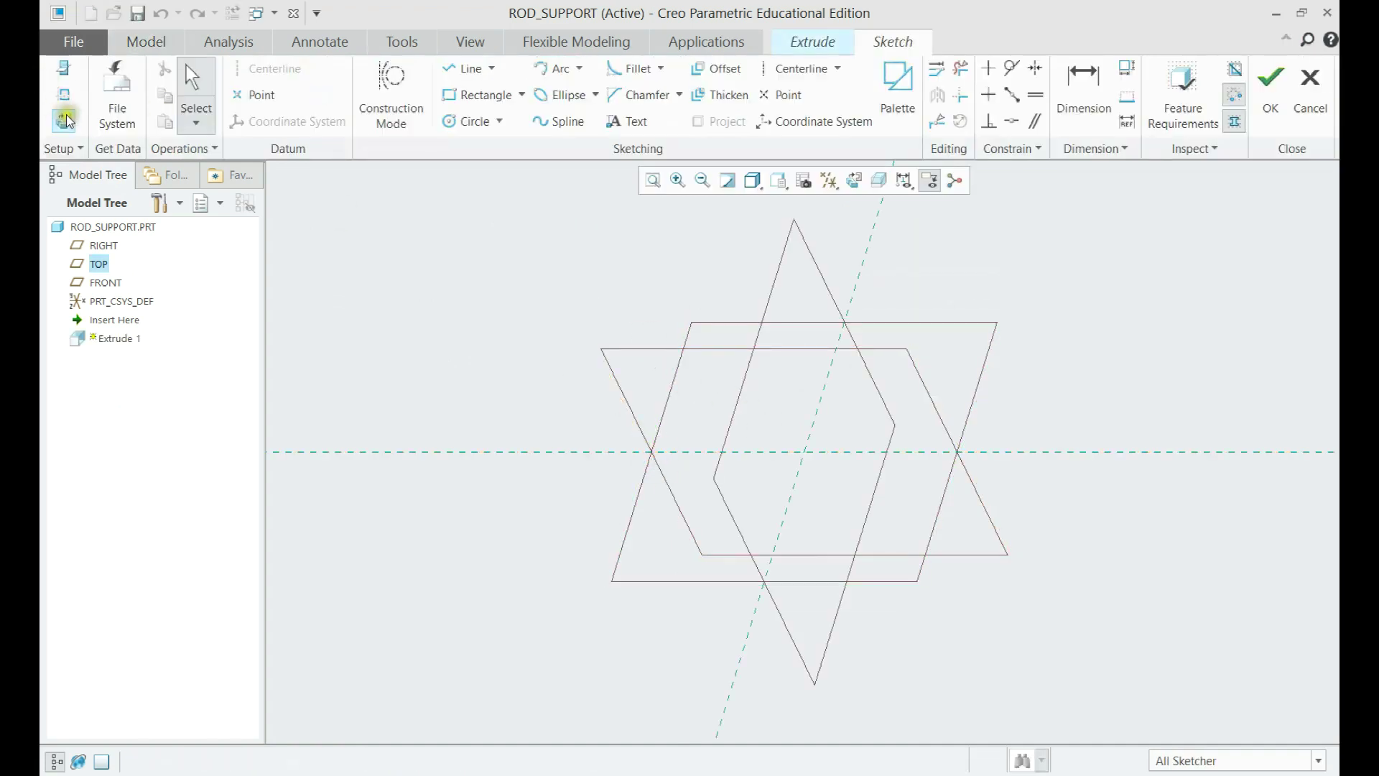
click(64, 121)
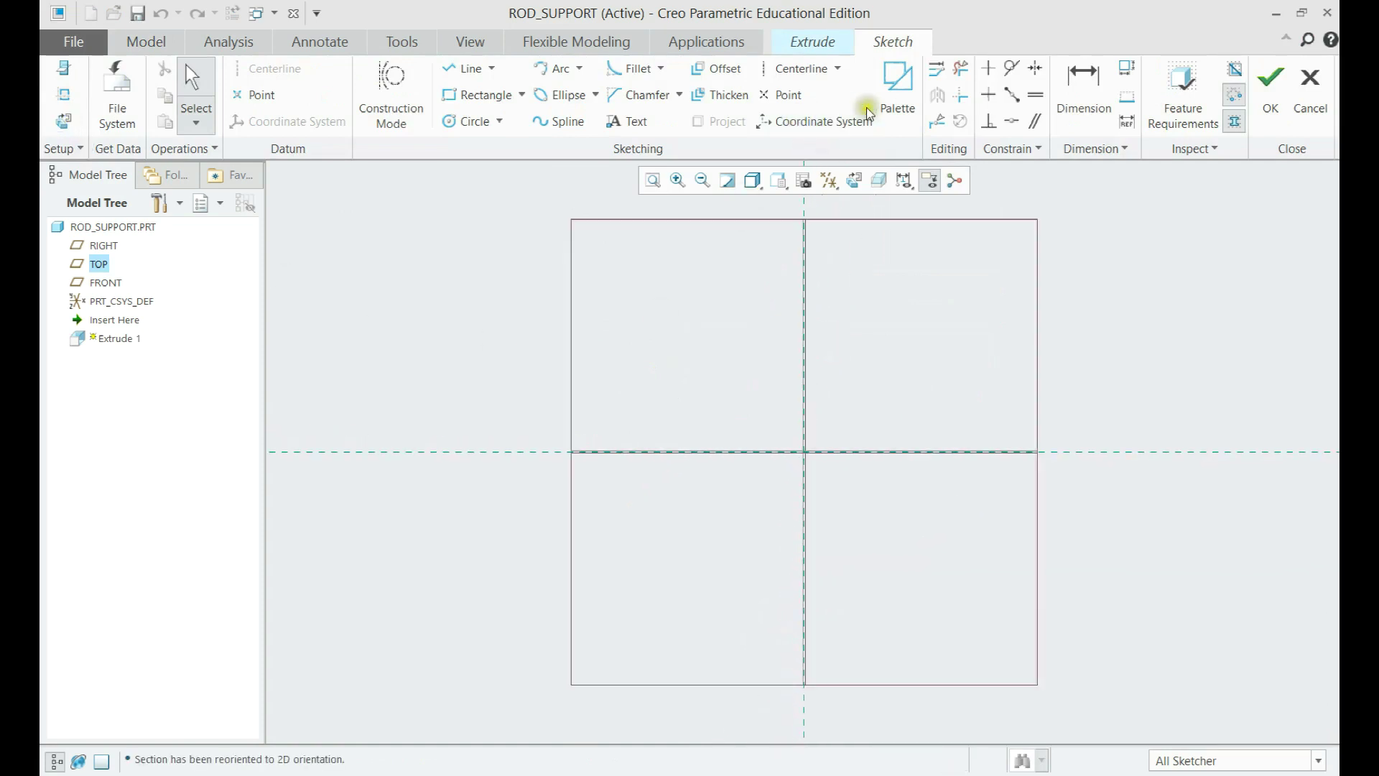
Insert a predefined racetrack shape about 25.6 long and 6.4 high, centred on the intersection of the sketch references
click(893, 128)
click(1176, 572)
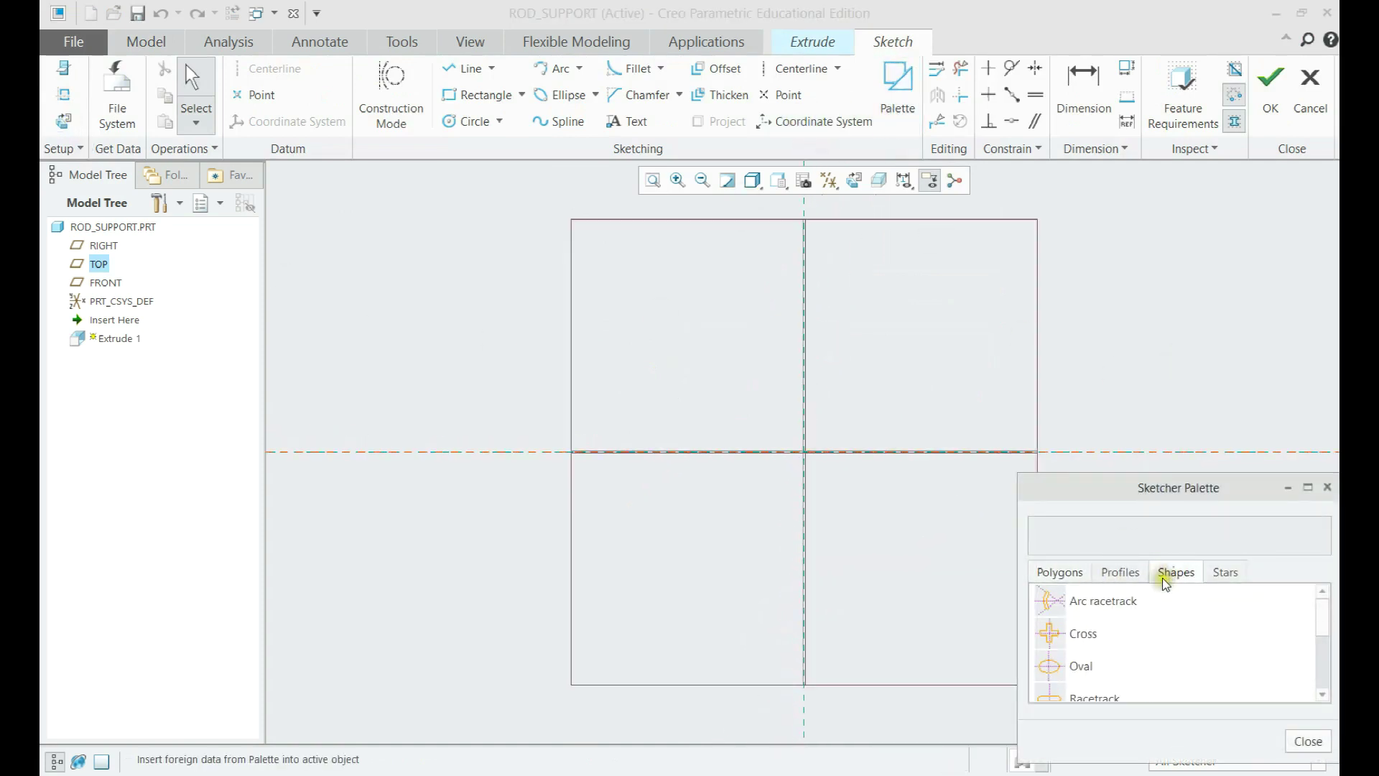
scroll(840, 459, up, 3)
scroll(793, 428, up, 3)
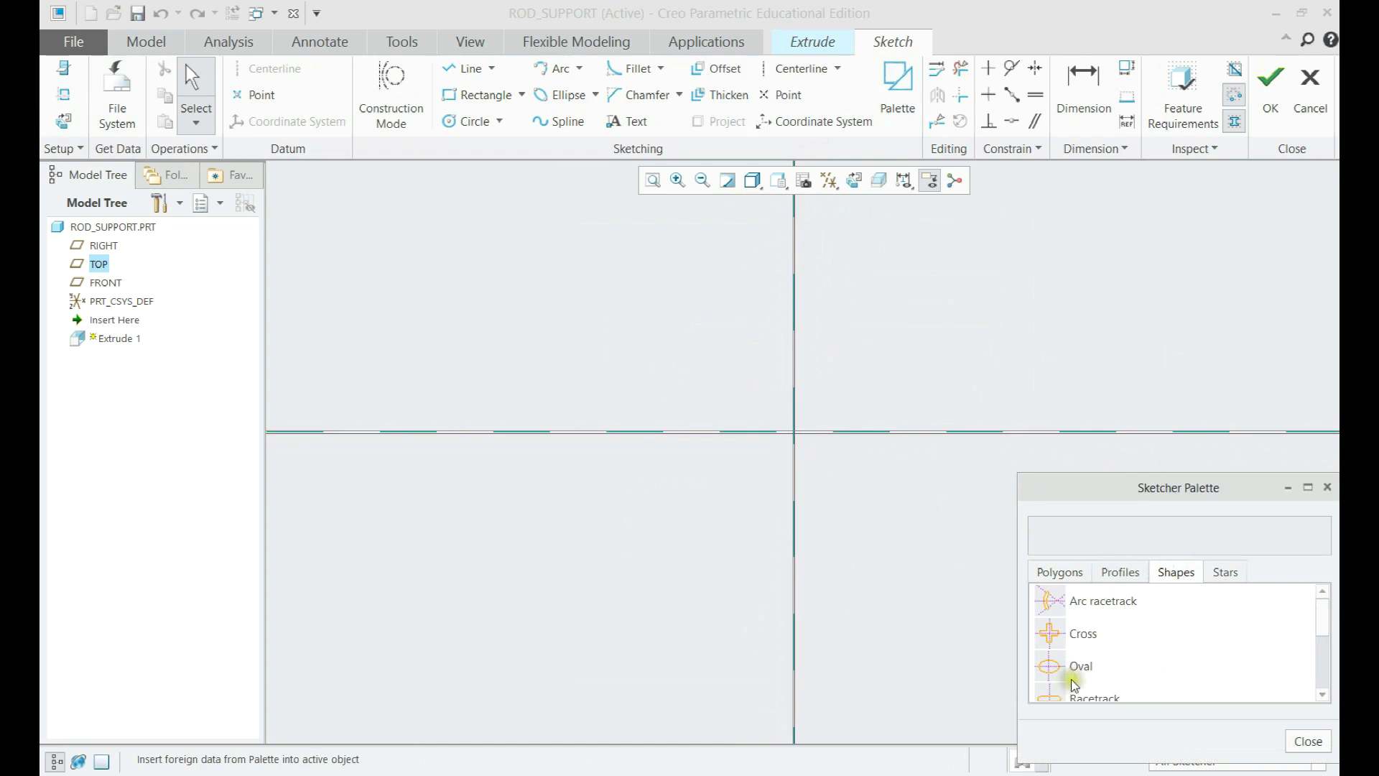
mouse_move(1069, 689)
mouse_down()
mouse_move(881, 499)
mouse_move(794, 432)
mouse_up()
click(1308, 741)
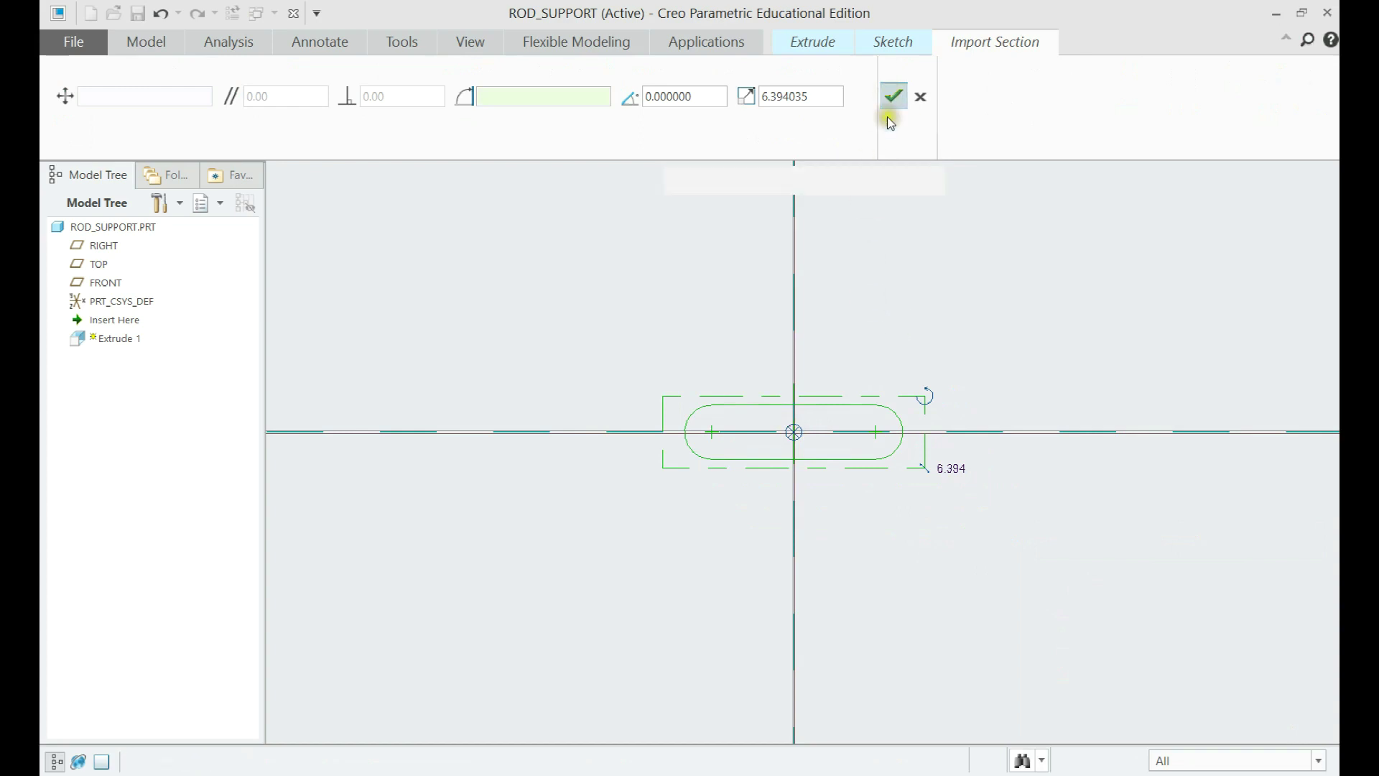
click(893, 97)
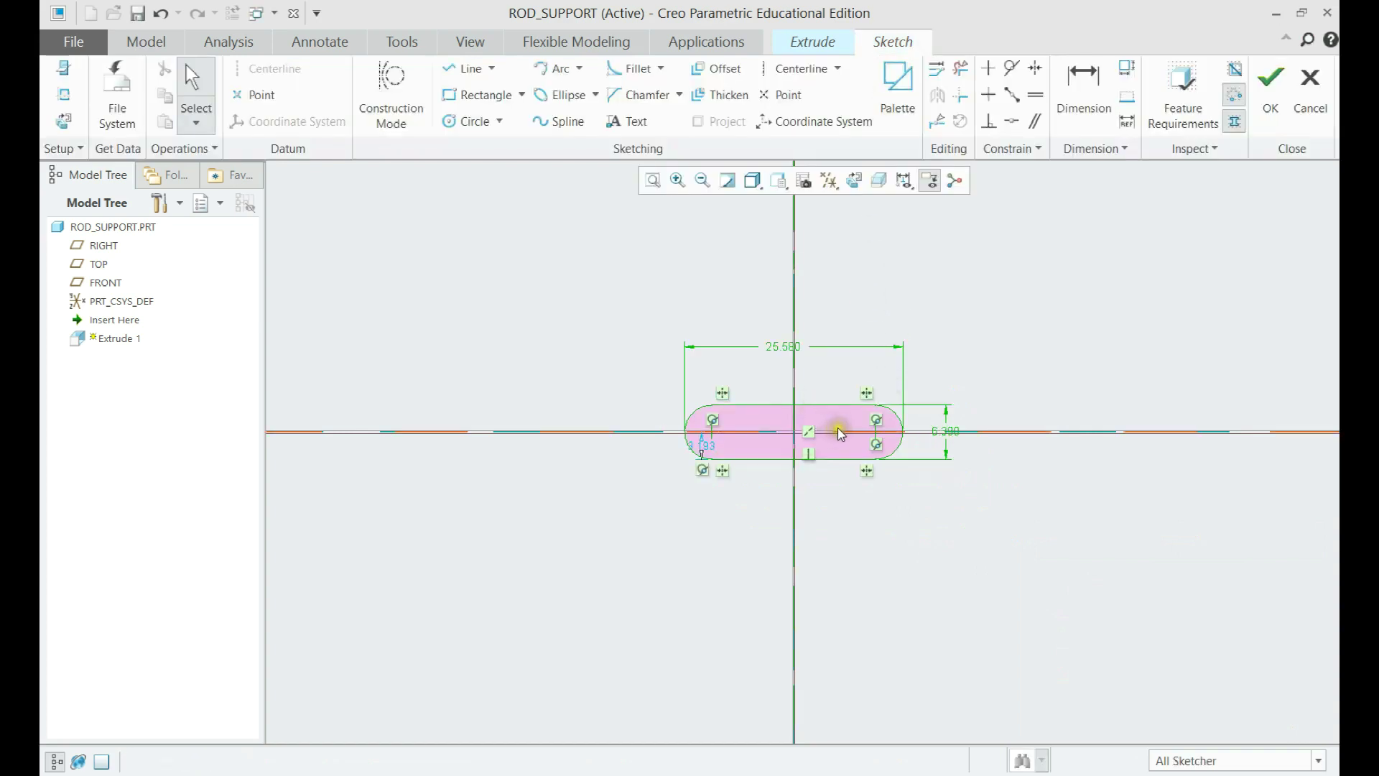
Try to dimension the distance between the racetrack's arc centres, and delete that conflicting dimension
key(d)
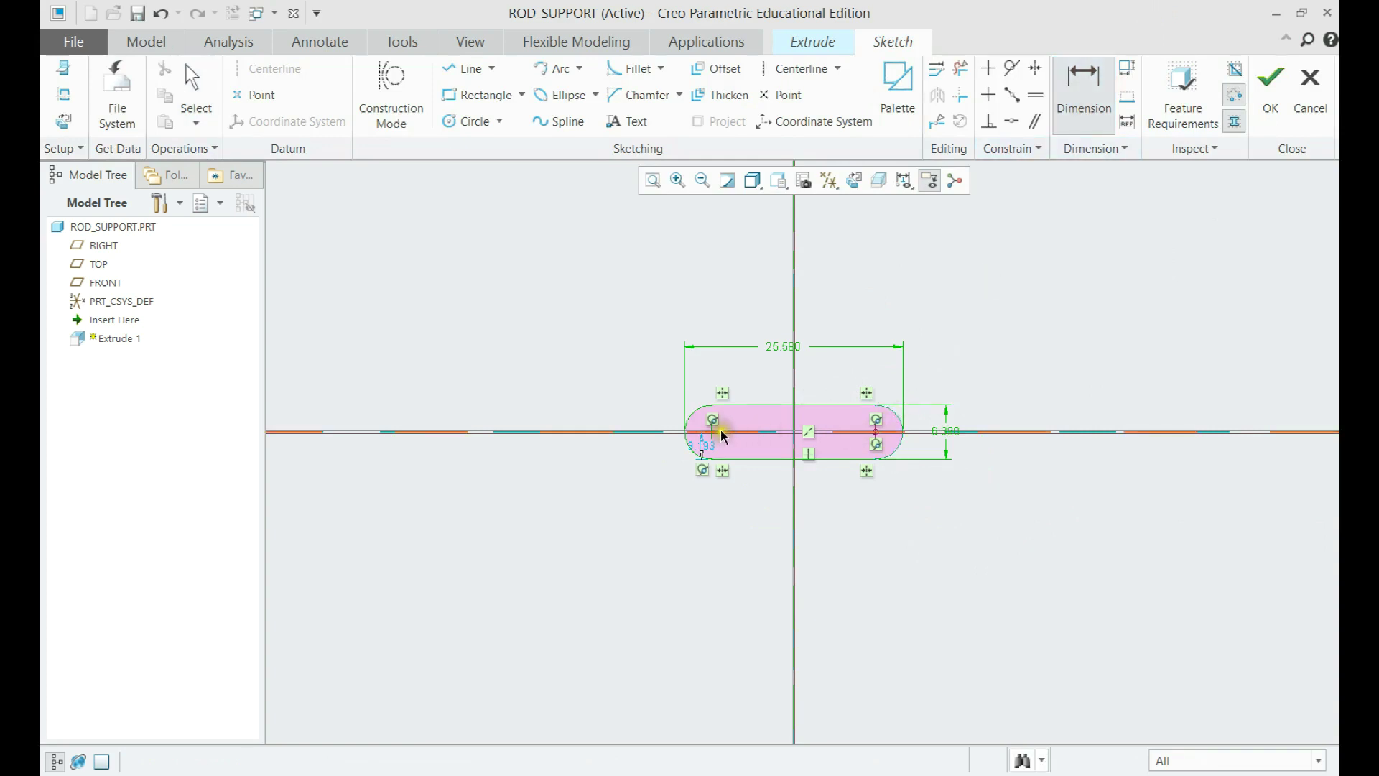
middle_click(775, 519)
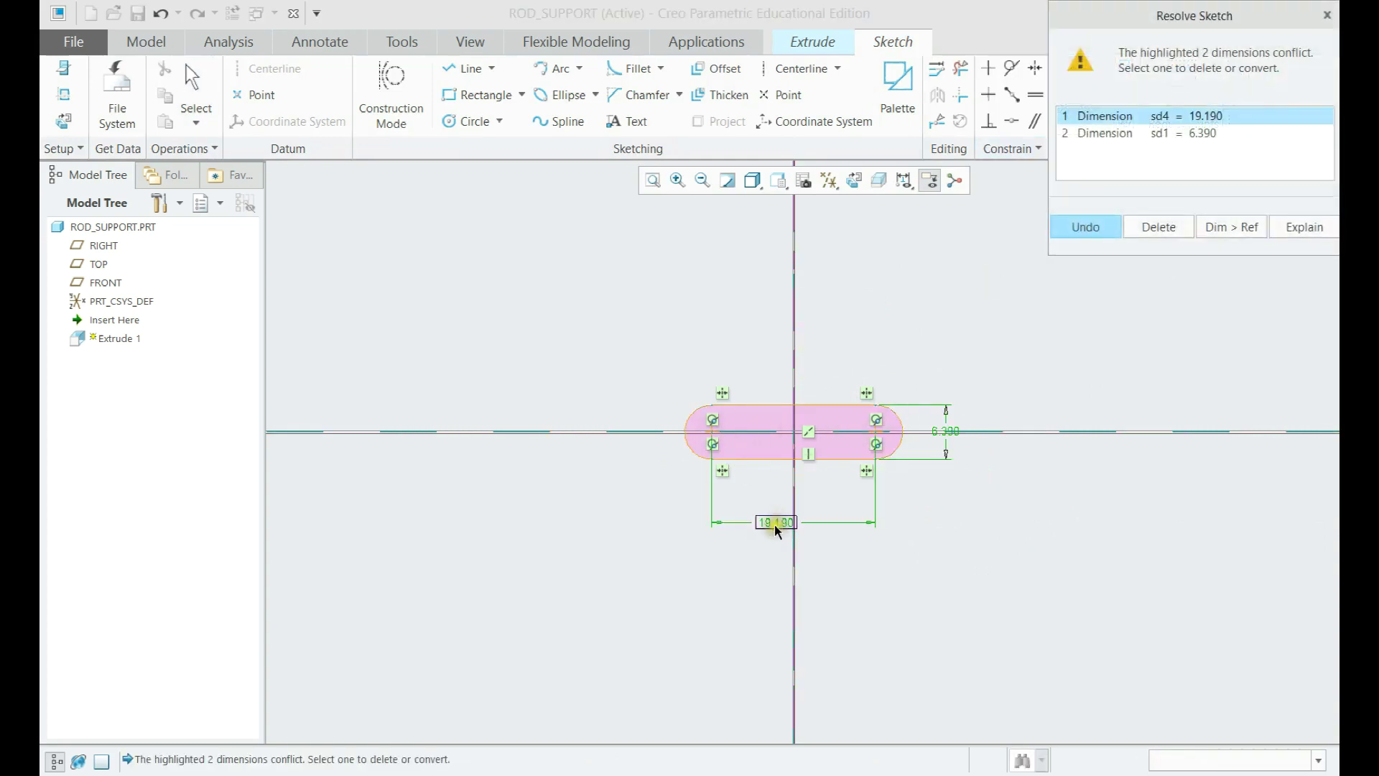
click(1162, 133)
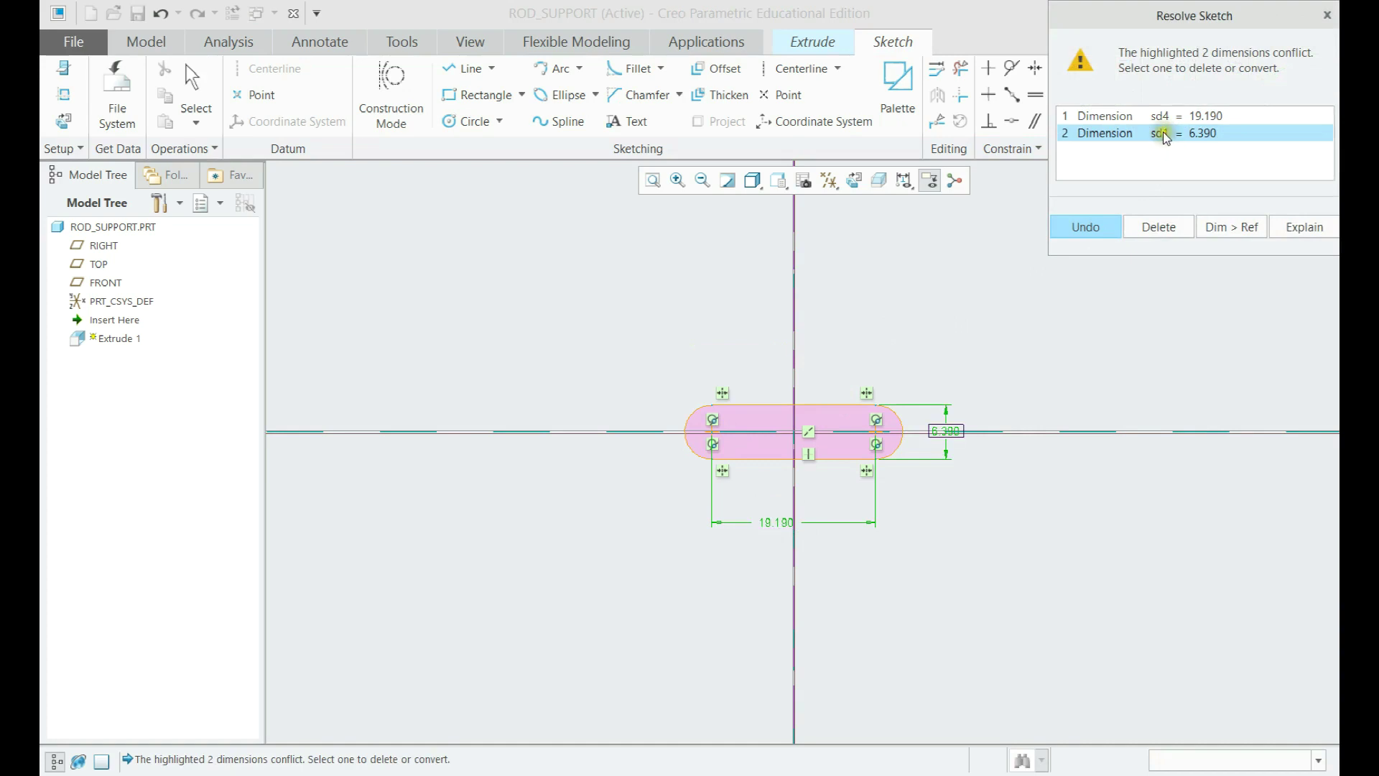
click(1161, 119)
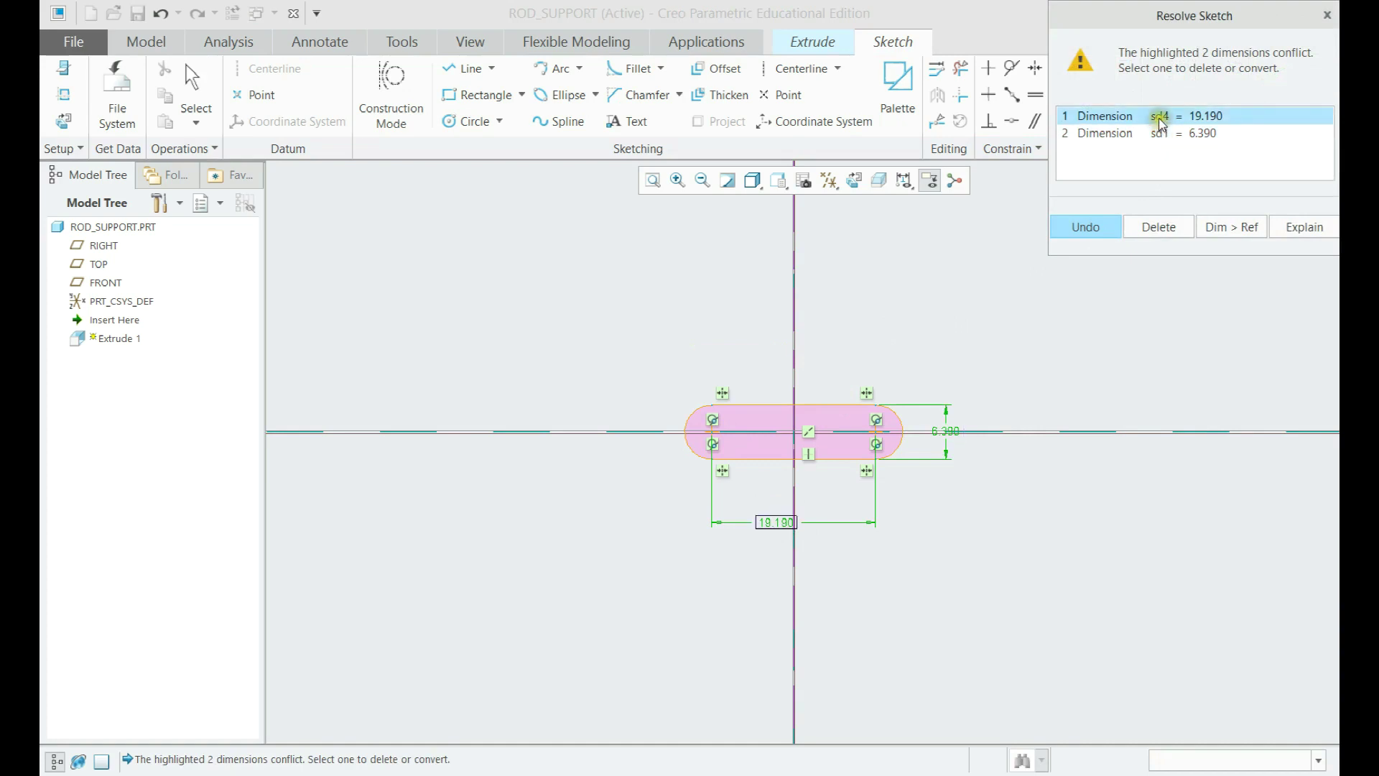
click(1154, 227)
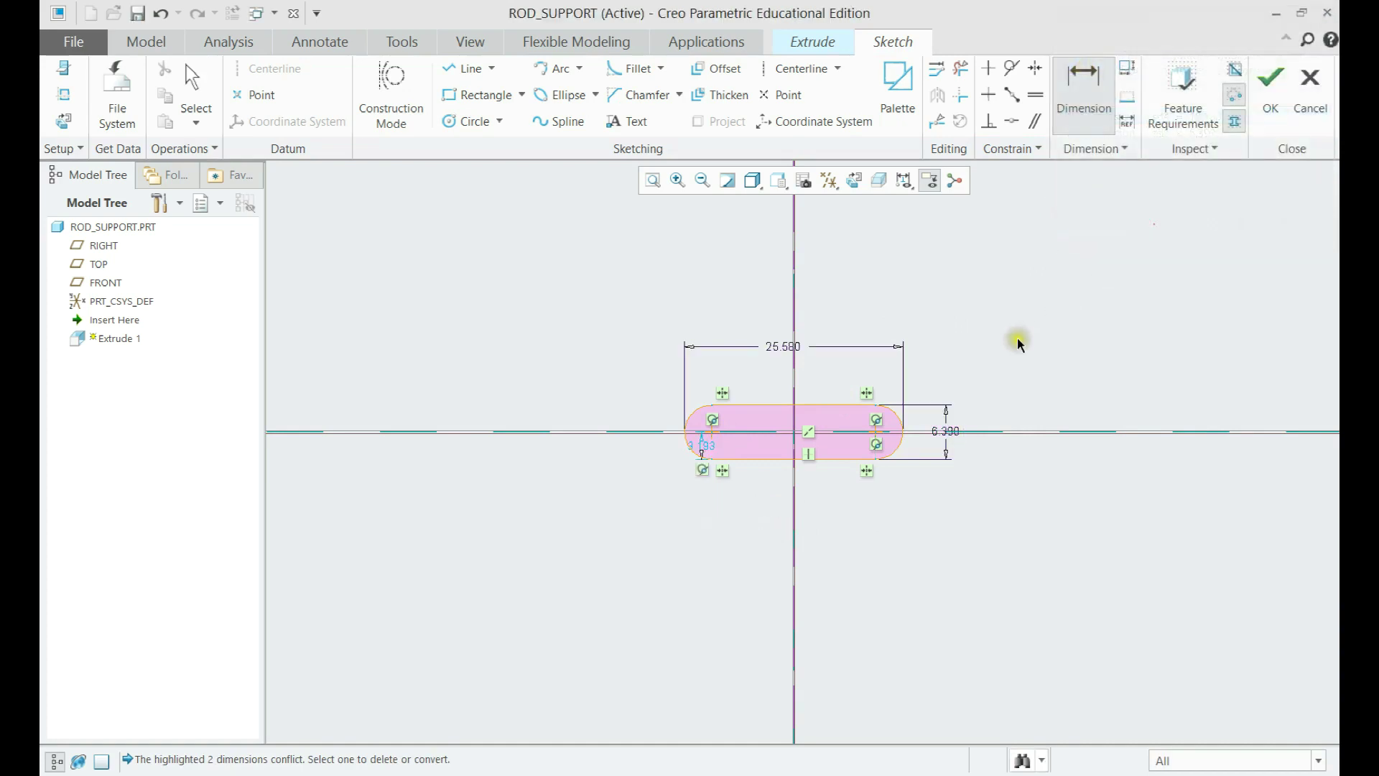
Delete the racetrack's overall length and overall height dimensions
click(770, 349)
key(Delete)
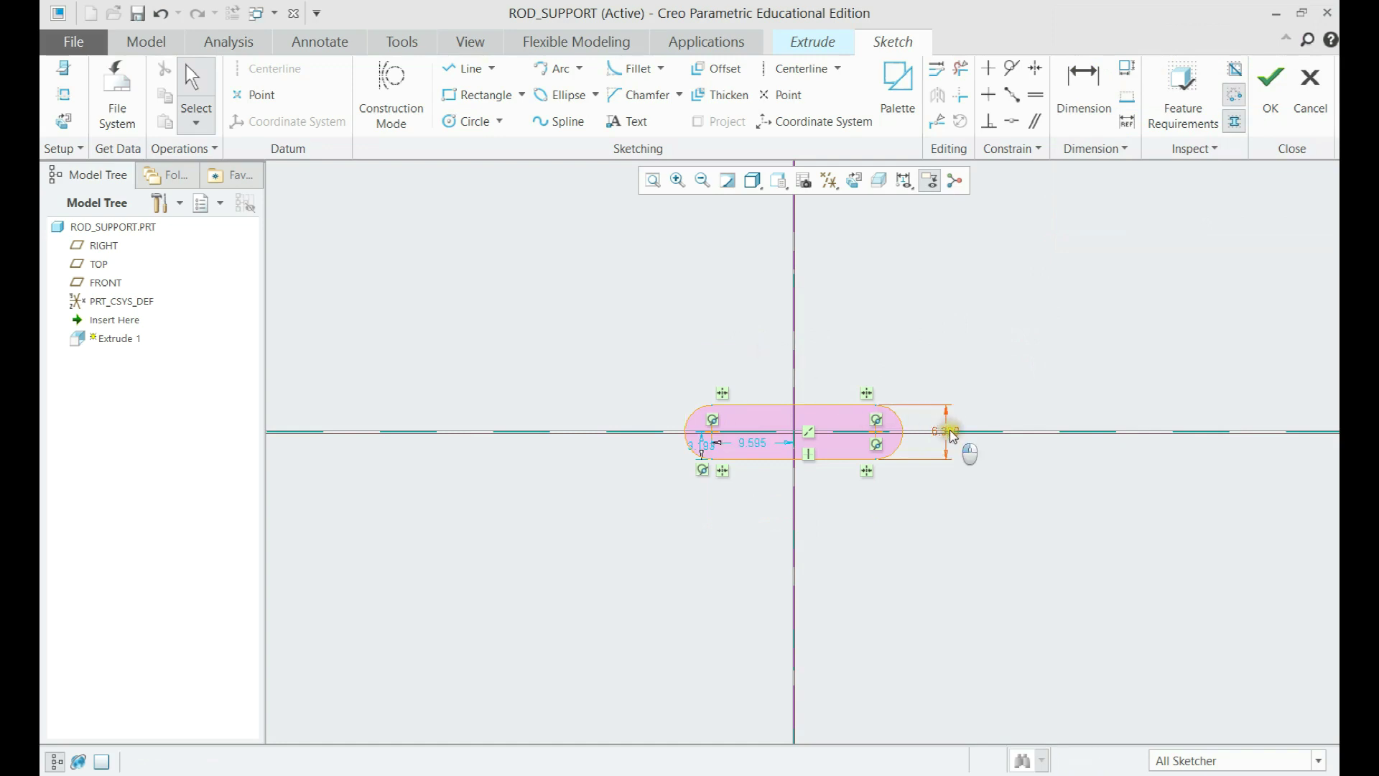
click(950, 435)
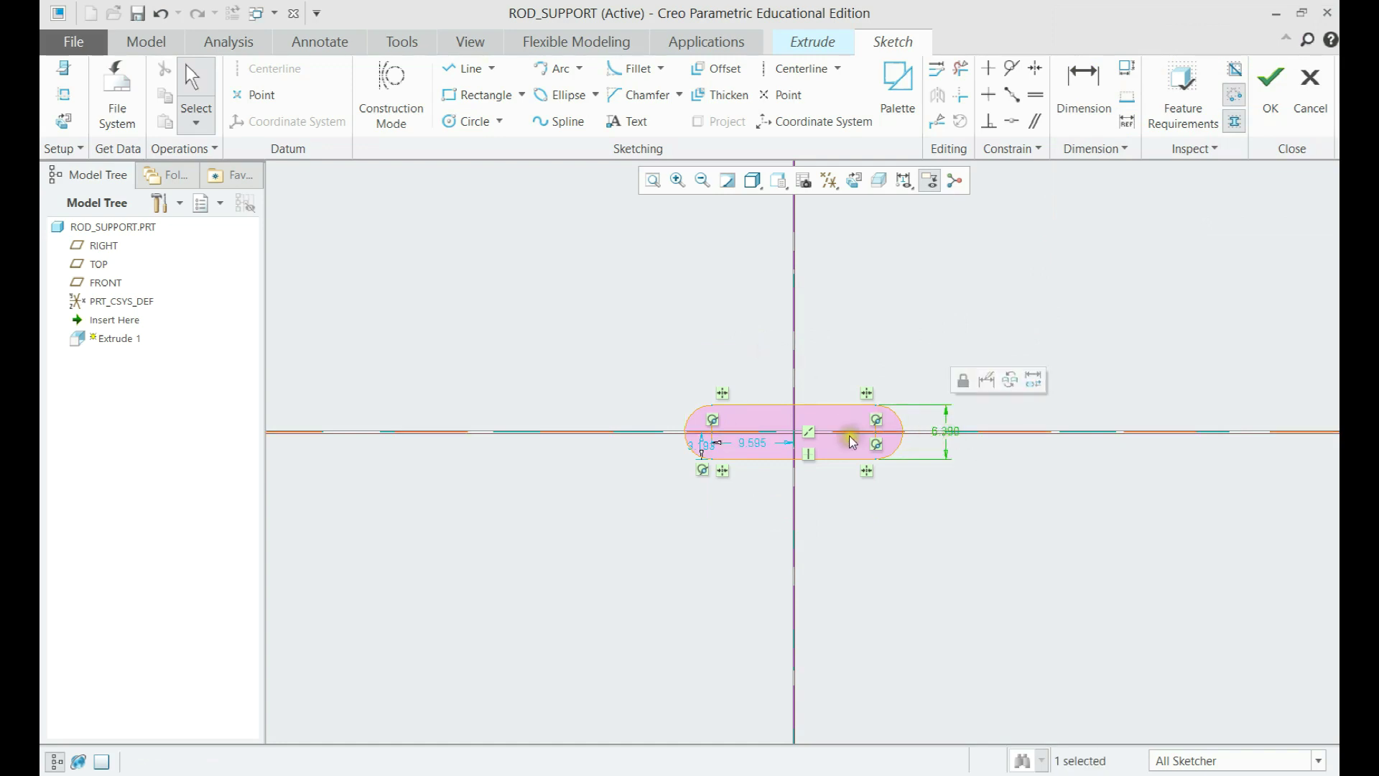
scroll(802, 423, down, 1)
scroll(803, 430, down, 1)
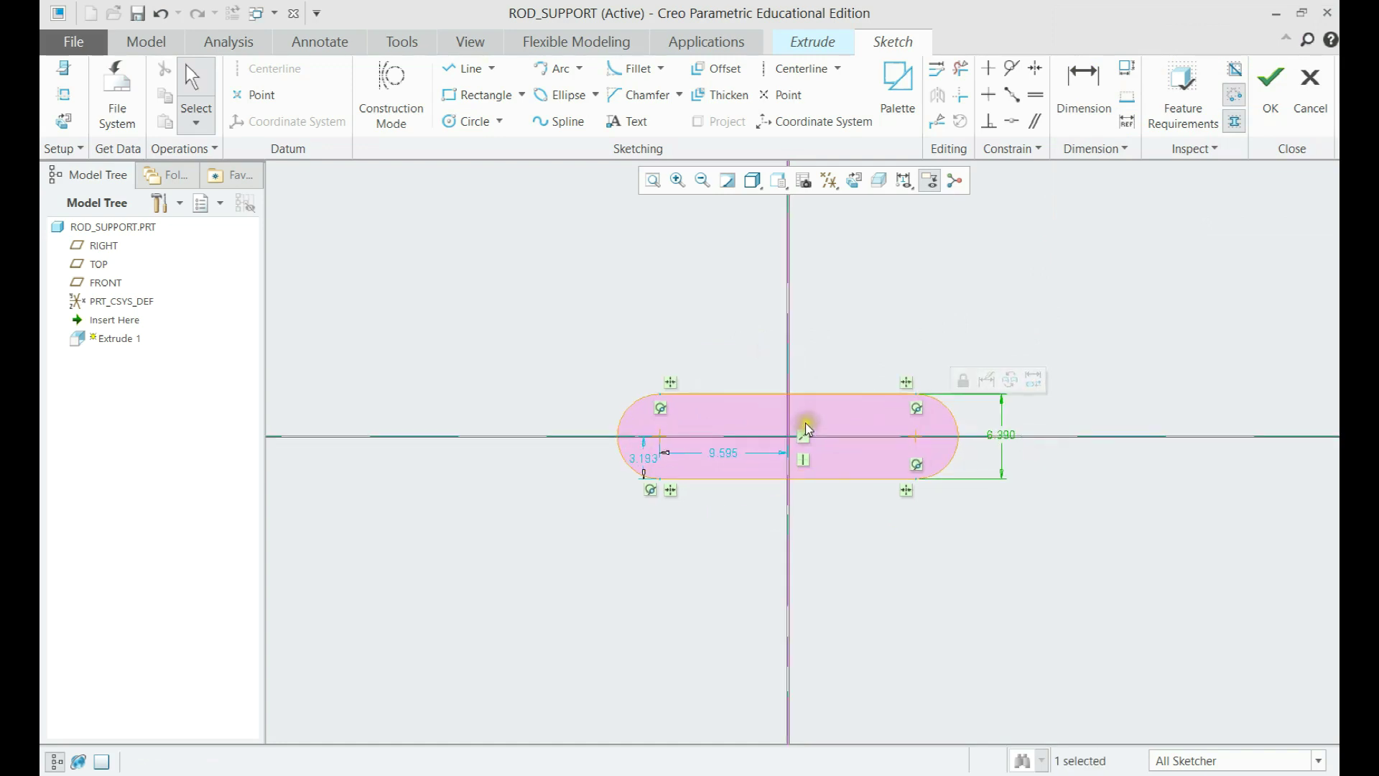
key(Delete)
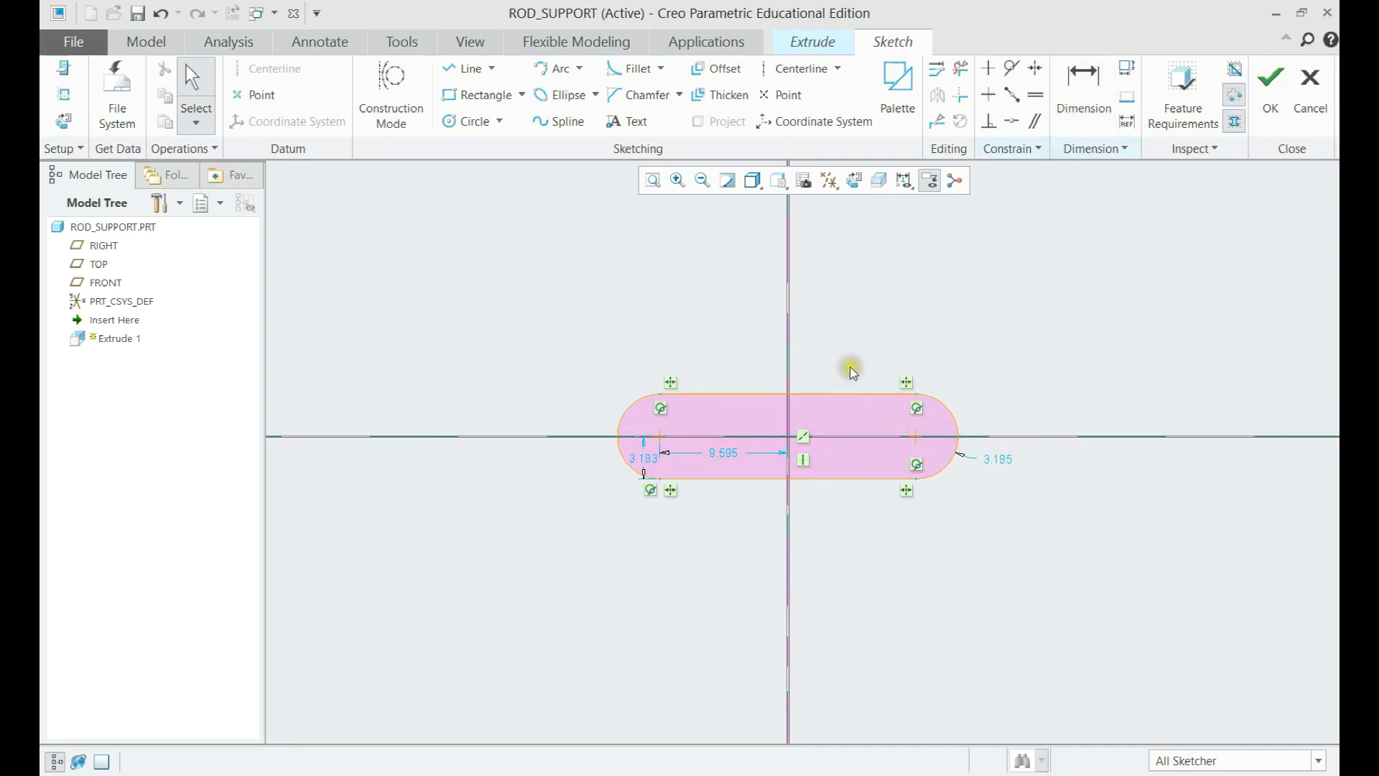
Dimension the distance between the racetrack's two arc centres and set it to 7
click(1084, 97)
click(660, 436)
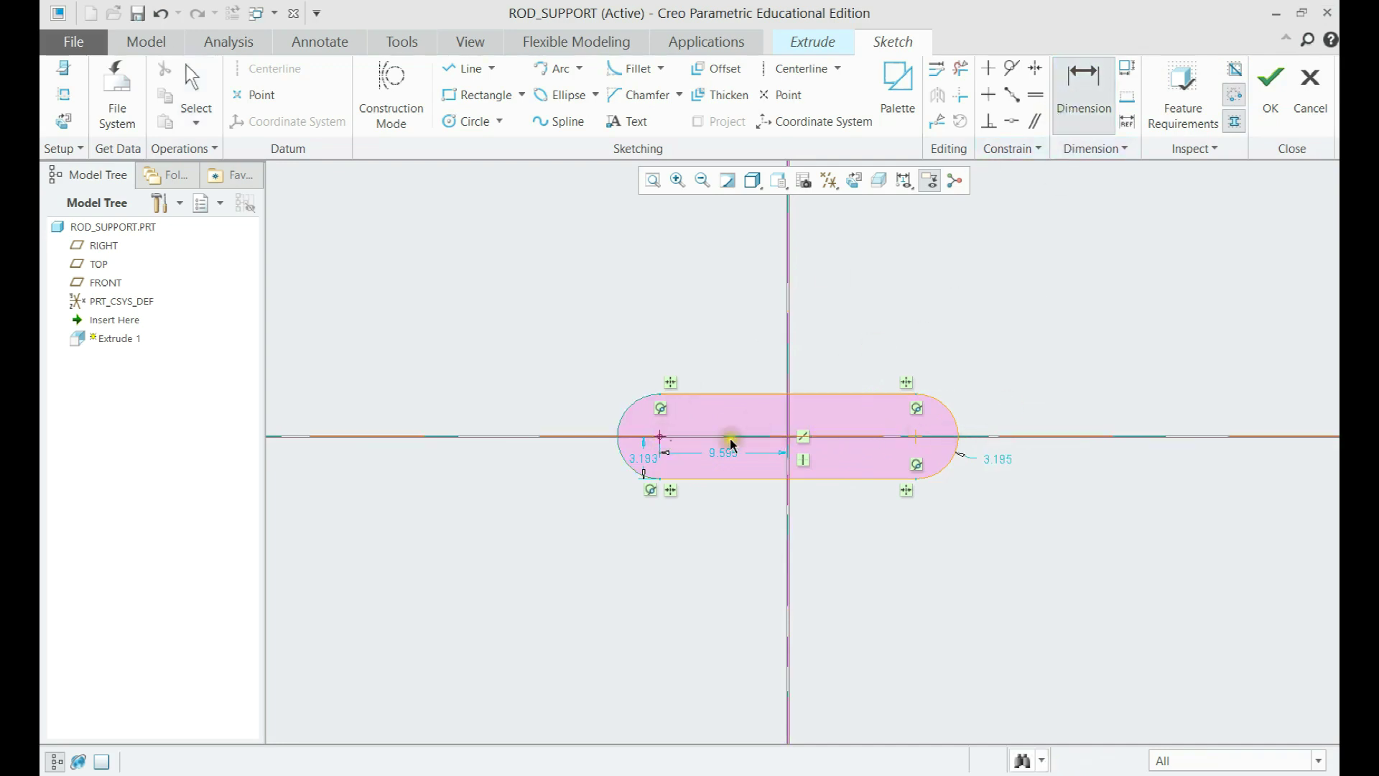
click(915, 436)
middle_click(792, 531)
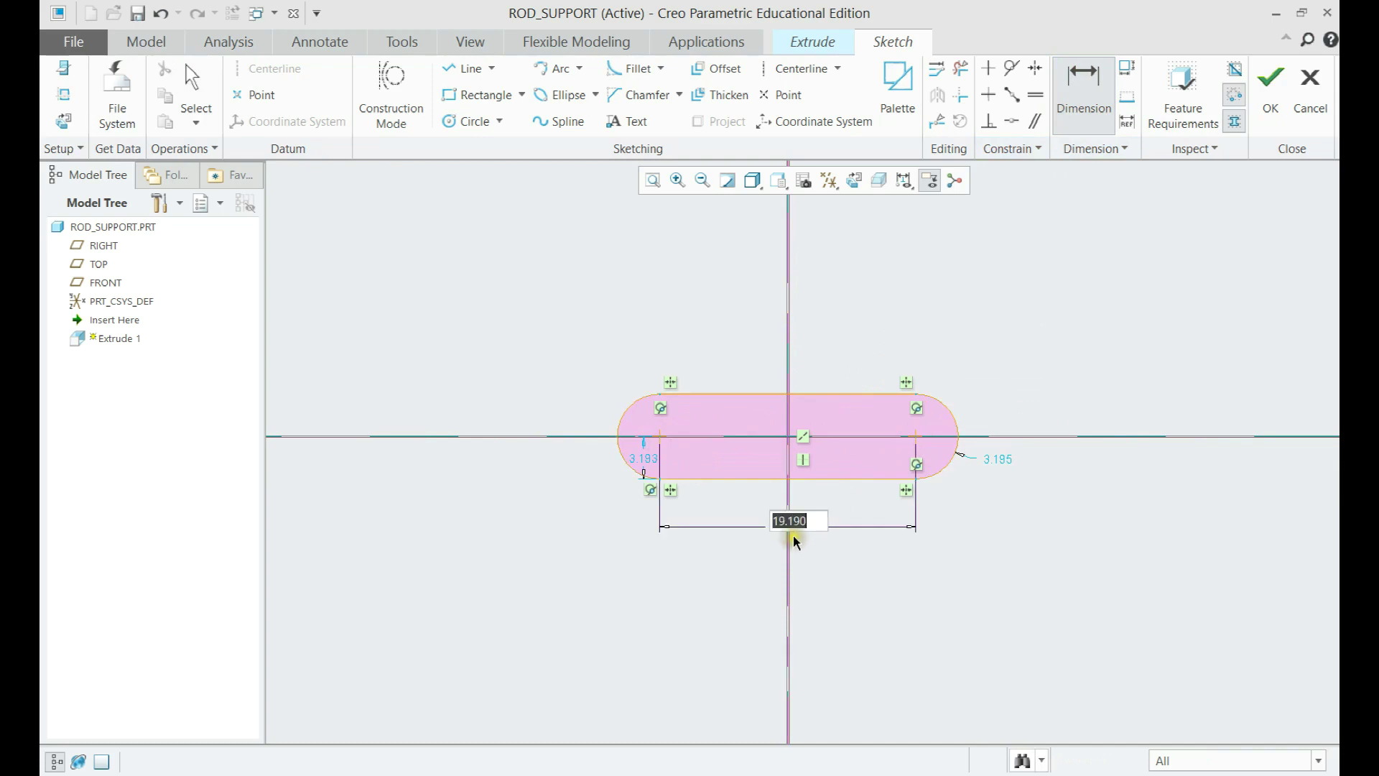
text(7)
key(Return)
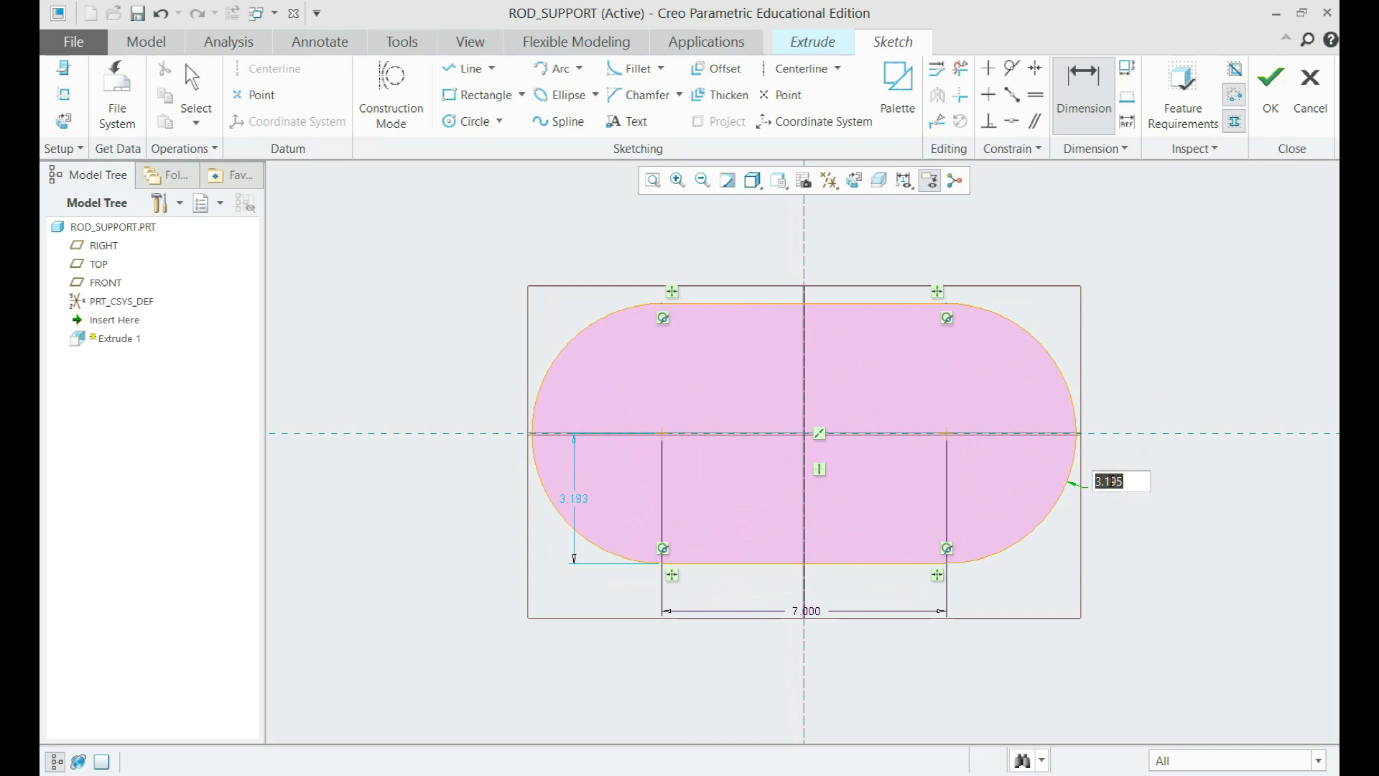
Set the radius of the racetrack's end arcs to 1.75
click(1111, 480)
text(1.75)
key(Return)
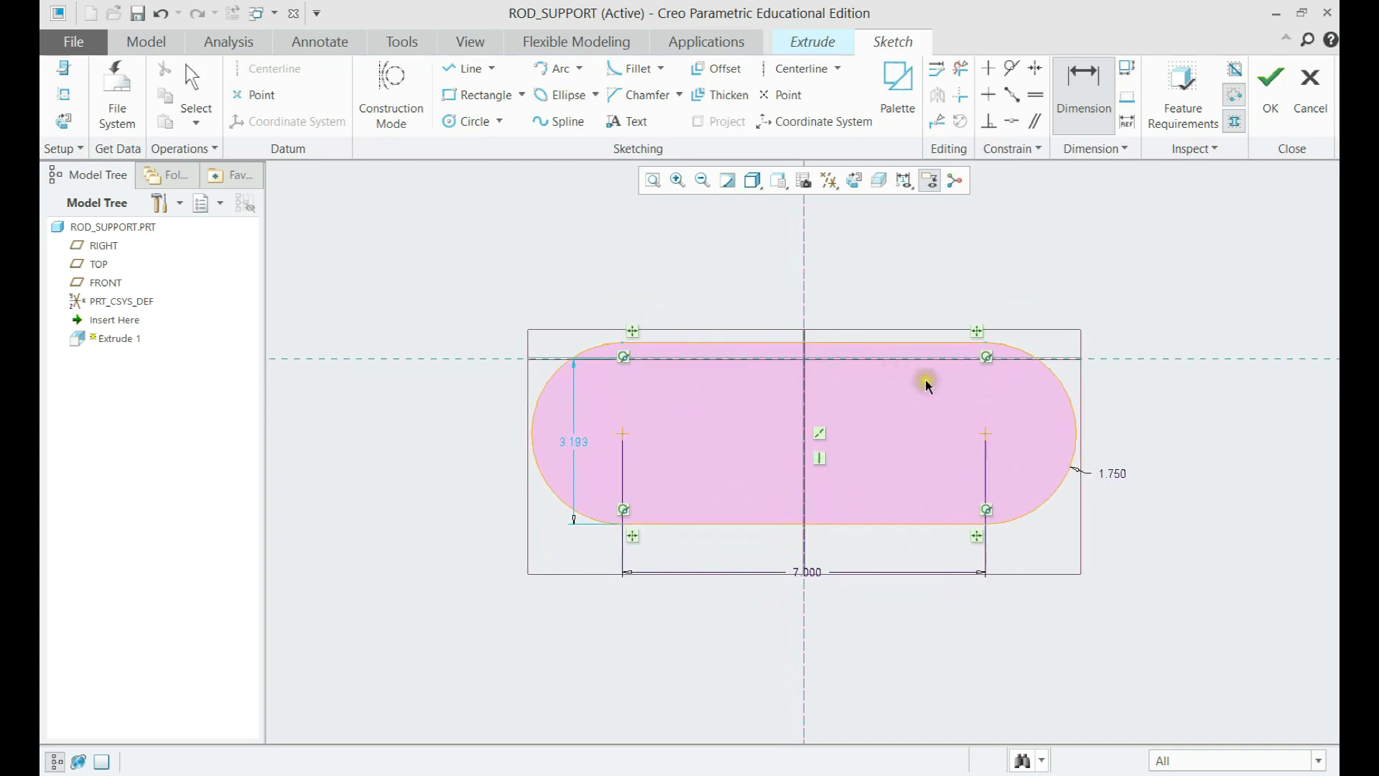
Make the racetrack's arc centre coincident with the horizontal reference and finish the sketch
click(1012, 120)
click(950, 451)
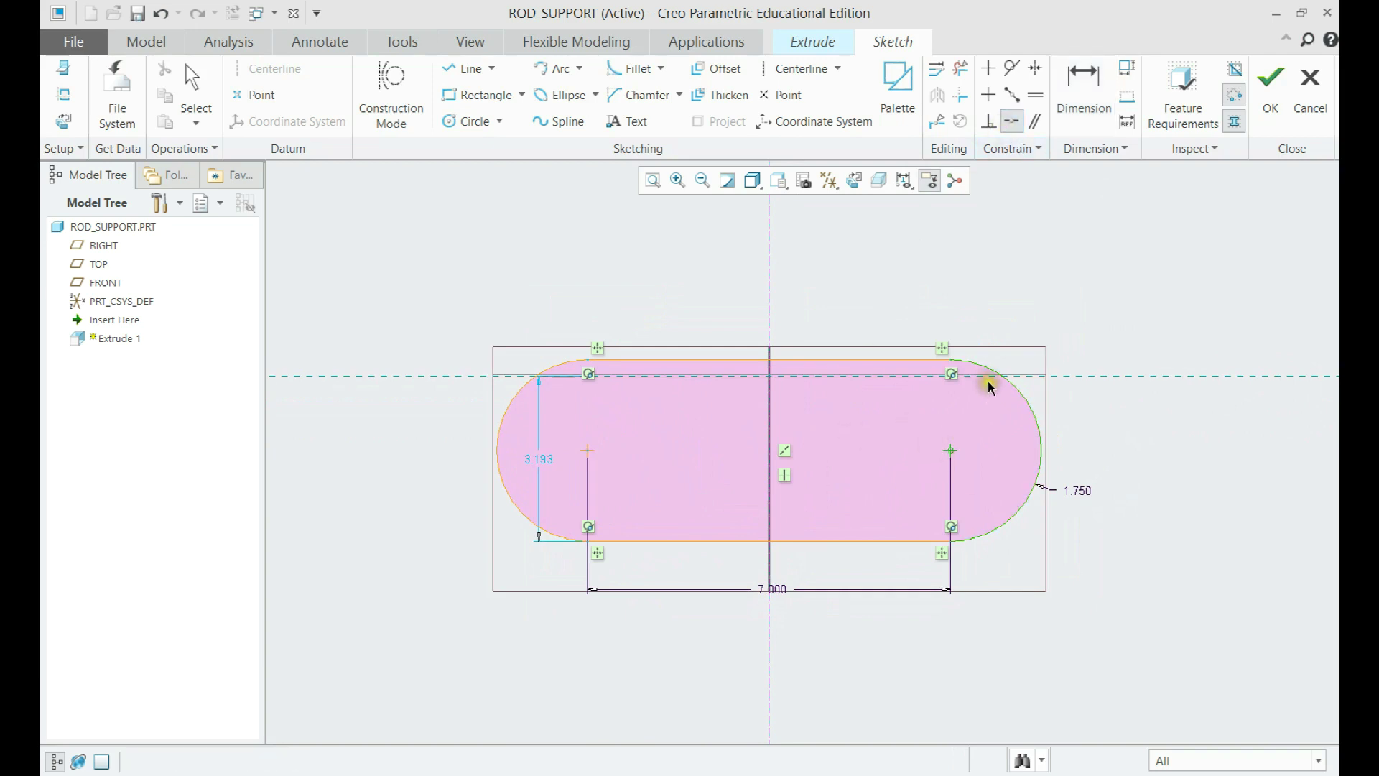
click(989, 375)
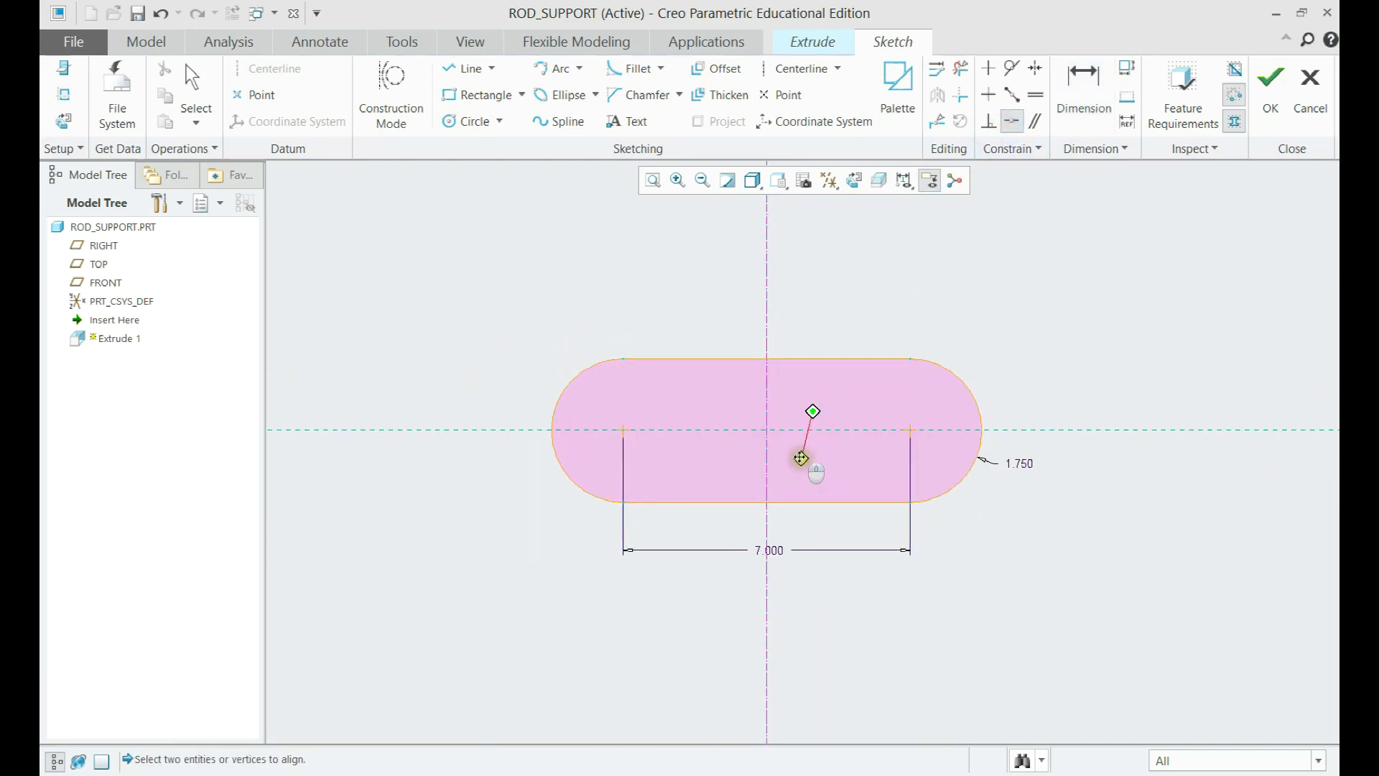
click(1270, 110)
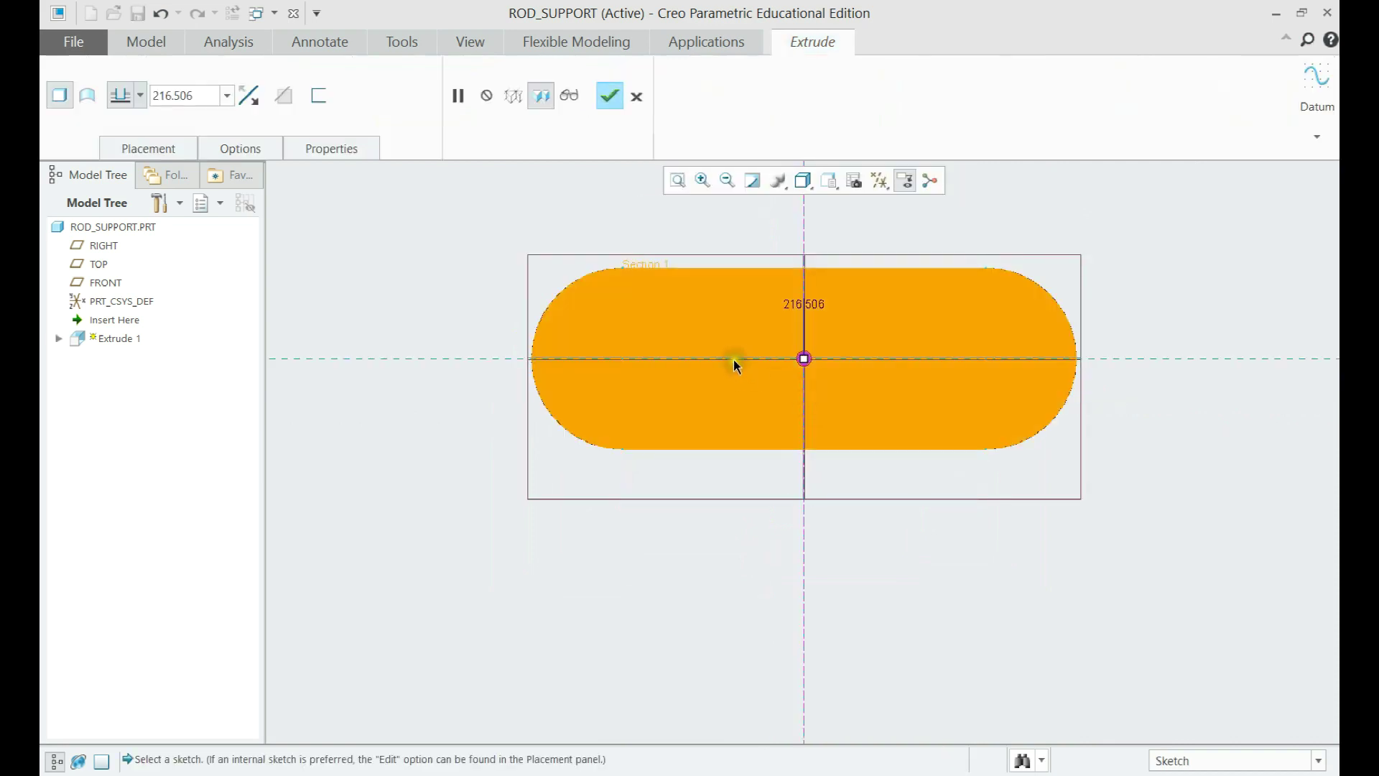
Extrude the racetrack profile to a depth of 1
double_click(199, 96)
text(1)
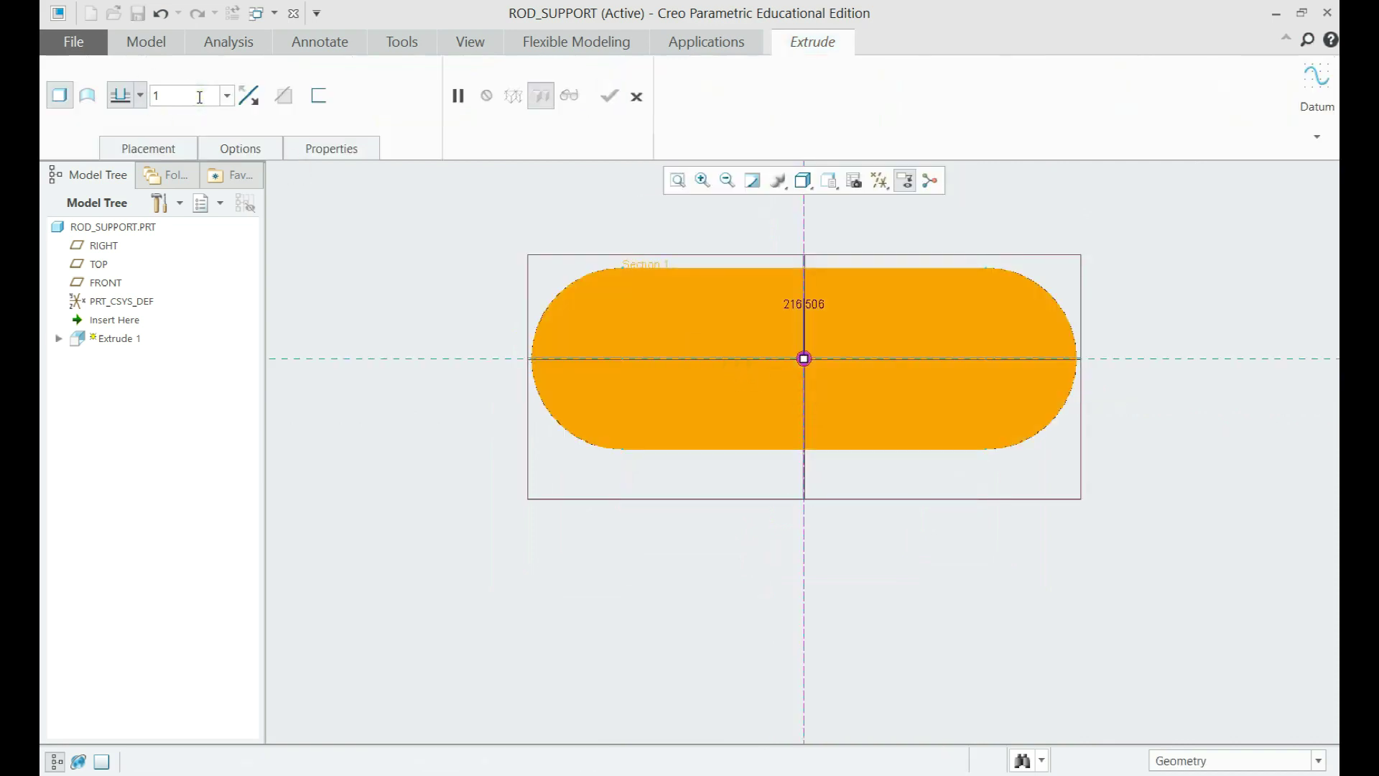
key(Return)
middle_drag(718, 402, 725, 305)
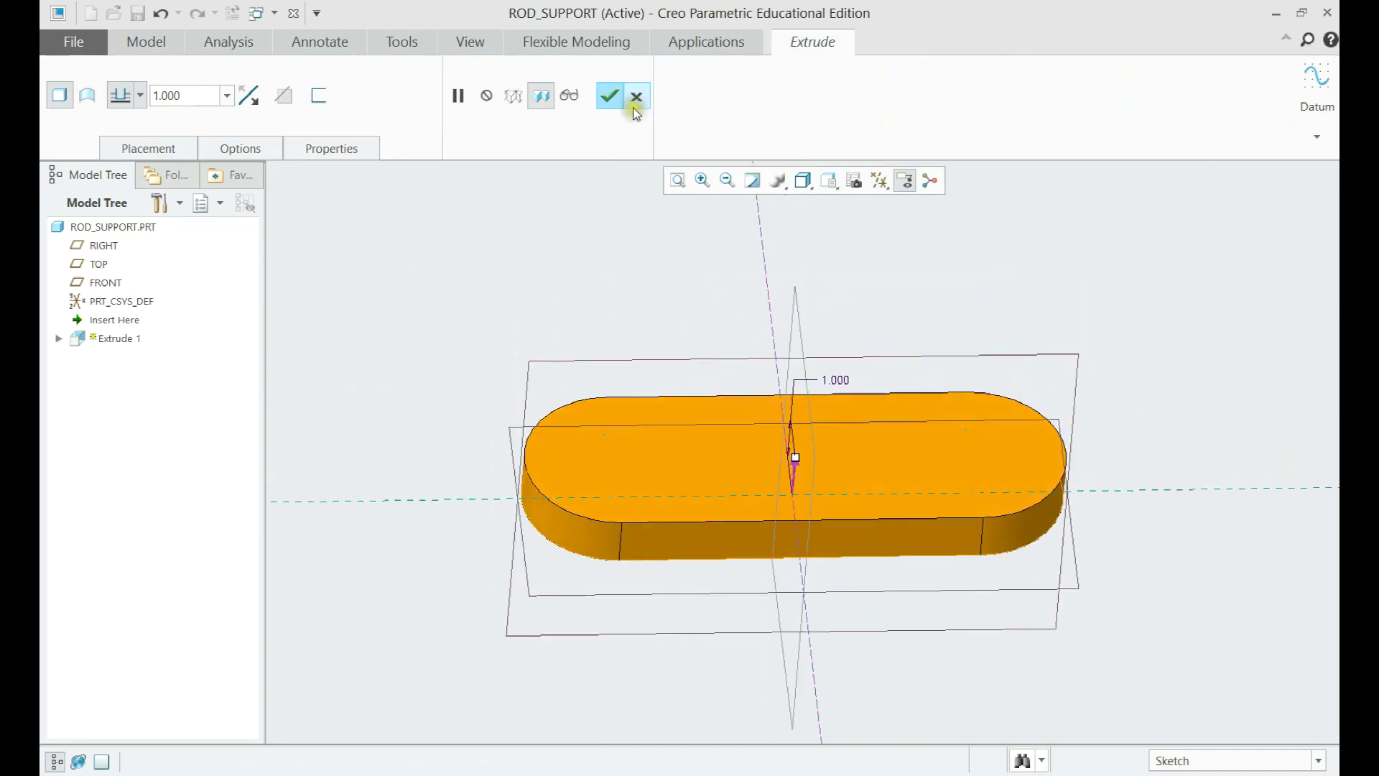
click(610, 98)
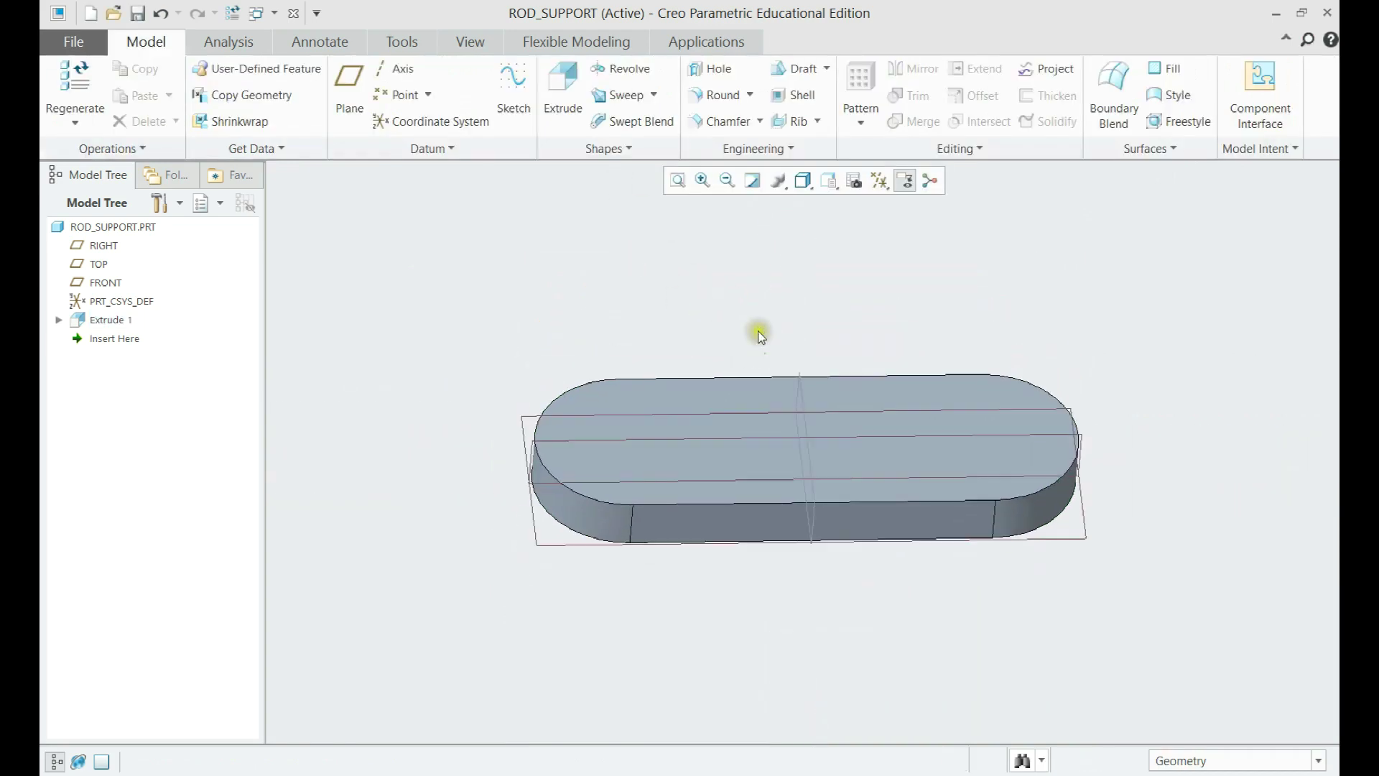
Create a datum plane parallel to the TOP plane with an offset of -4, above the racetrack base
mouse_move(761, 335)
middle_down()
mouse_move(754, 305)
mouse_move(715, 303)
mouse_move(695, 331)
mouse_move(708, 315)
middle_up()
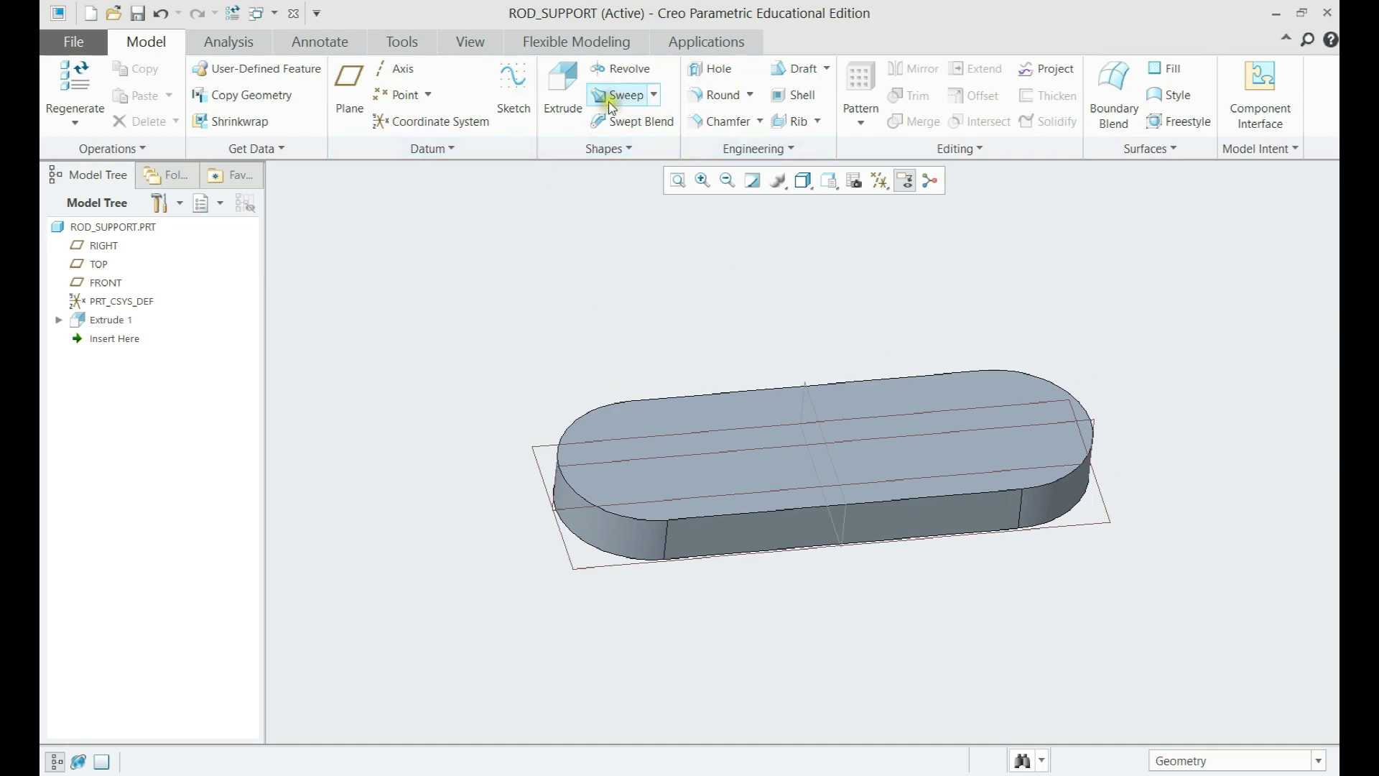
click(350, 89)
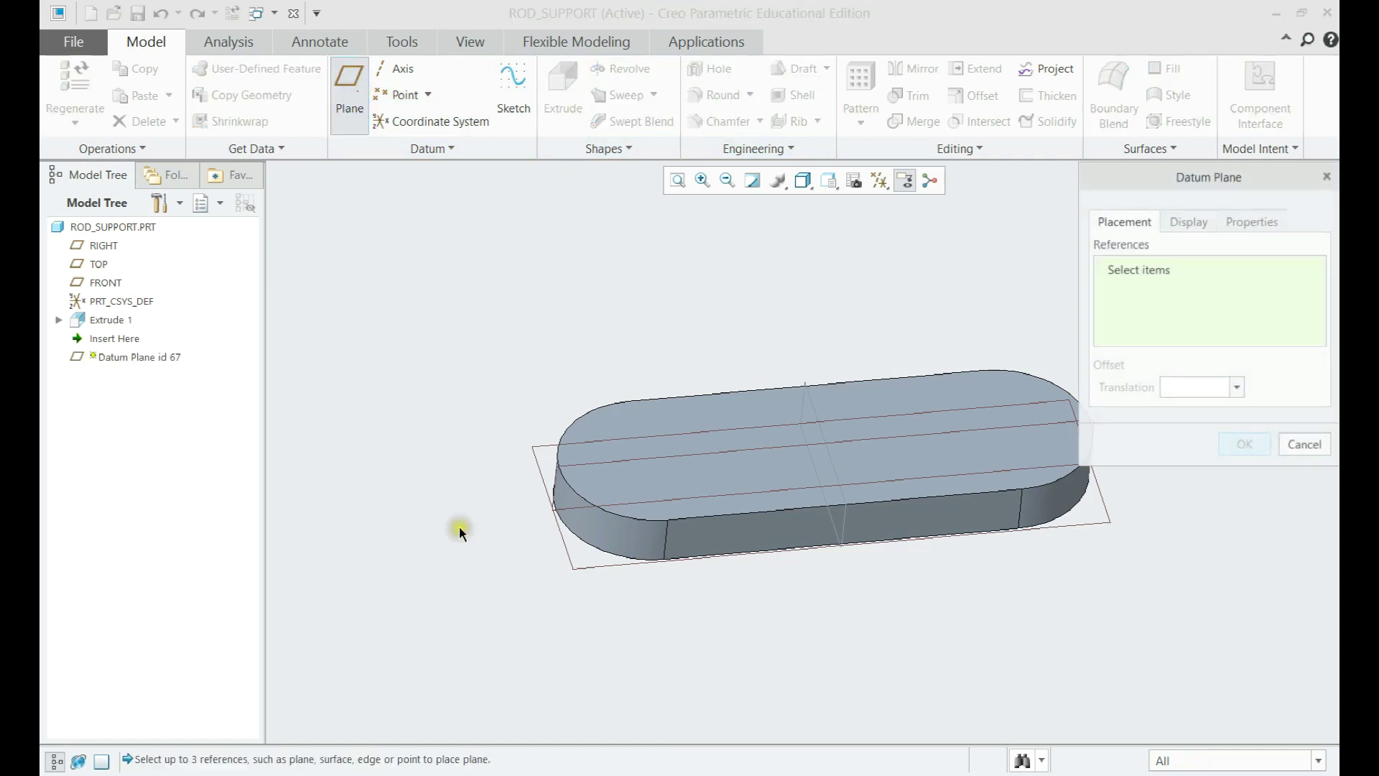
click(570, 562)
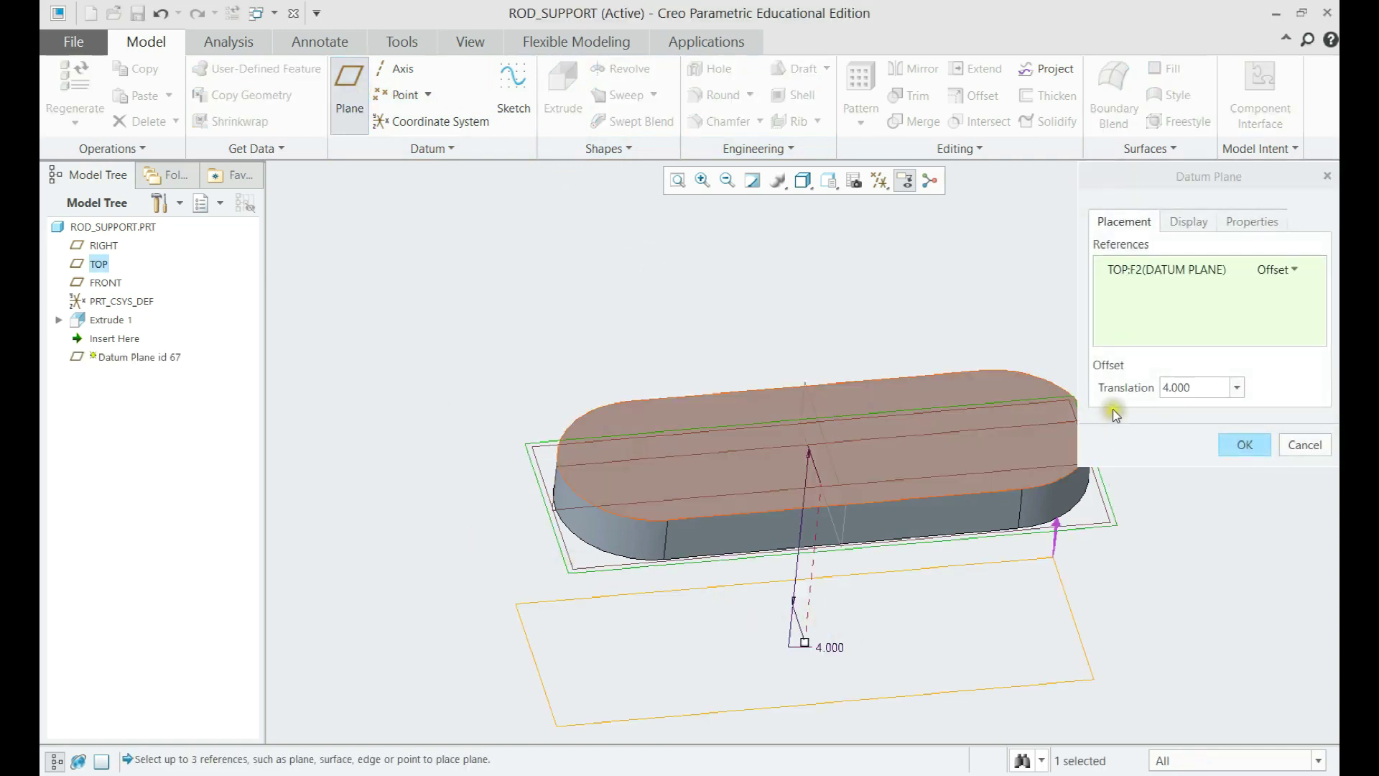
double_click(1178, 387)
text(-4)
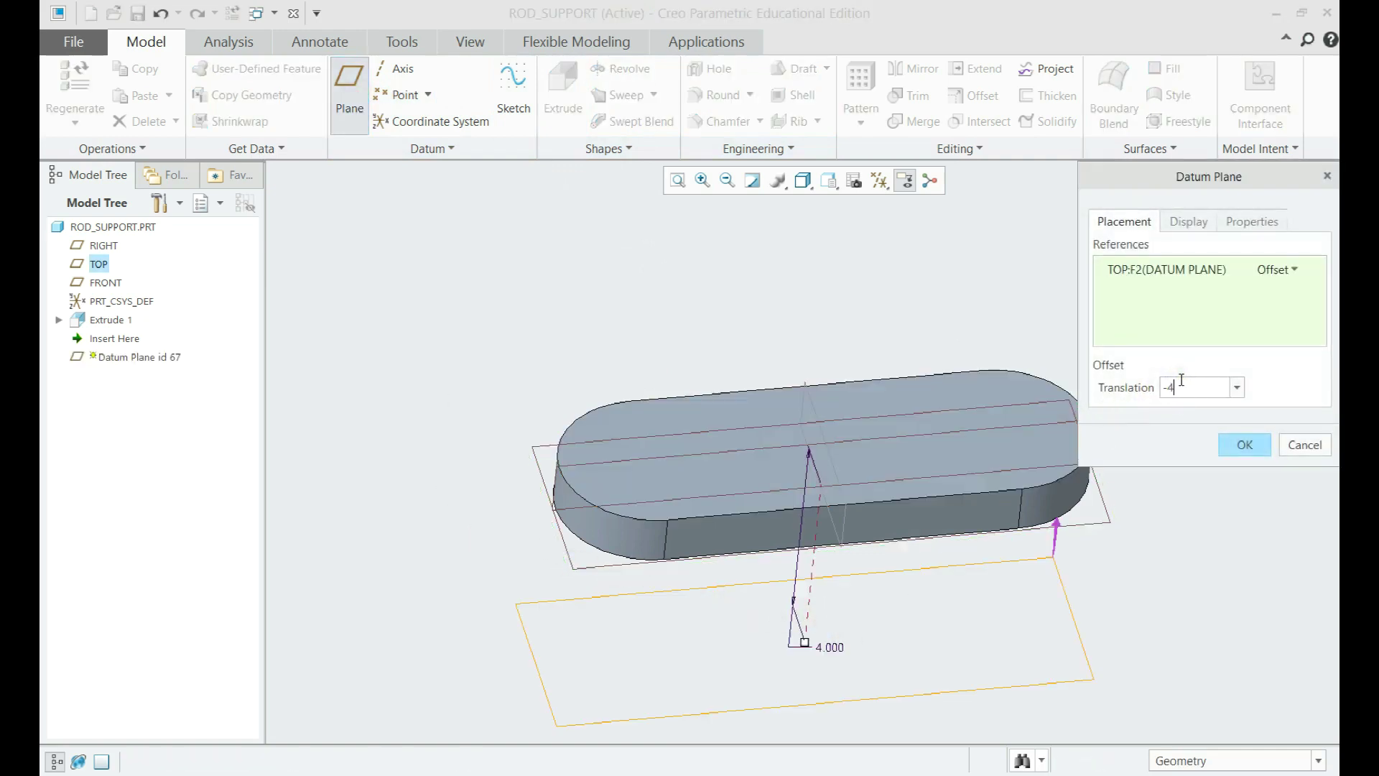
key(Return)
middle_drag(970, 451, 806, 475)
click(1244, 445)
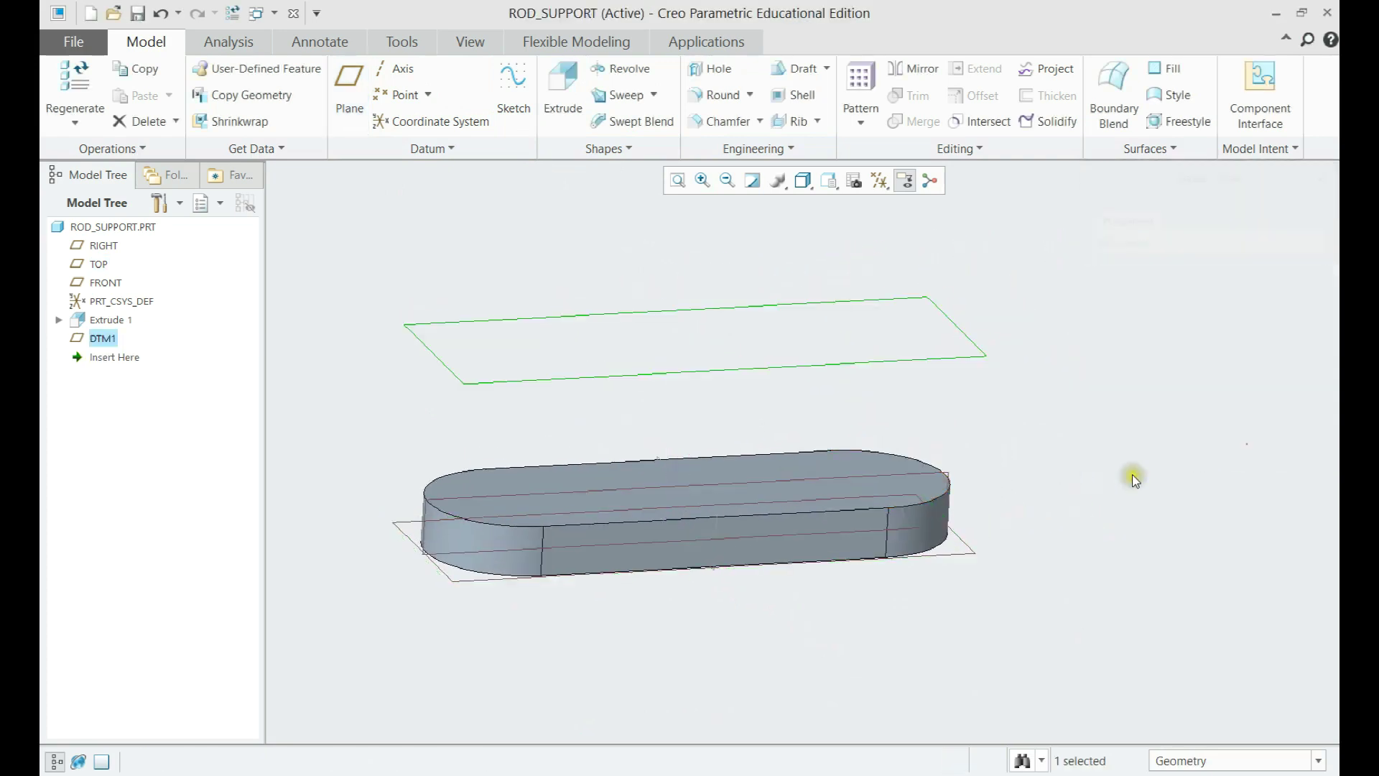
Start an extrude sketch on the offset datum plane and add the base's two rounded end surfaces as sketch references
click(553, 77)
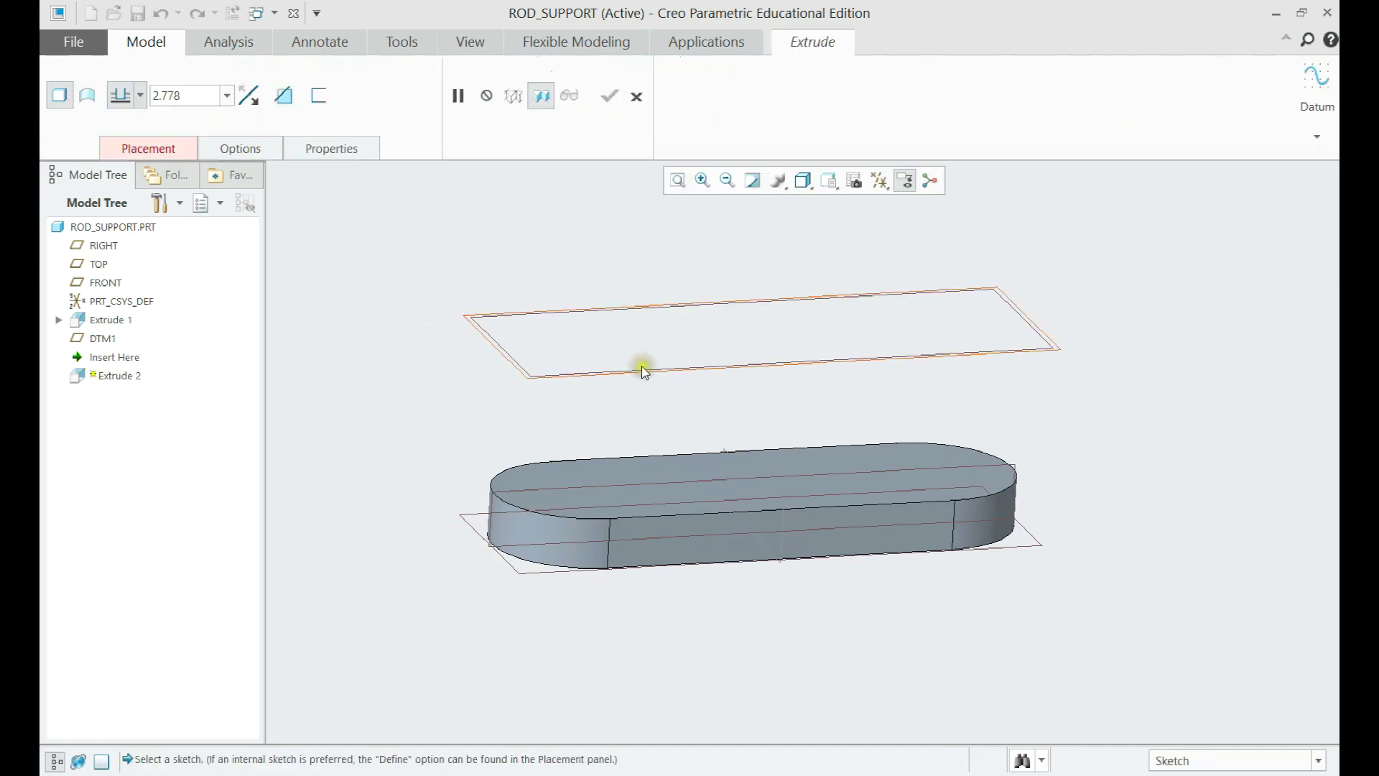
click(640, 369)
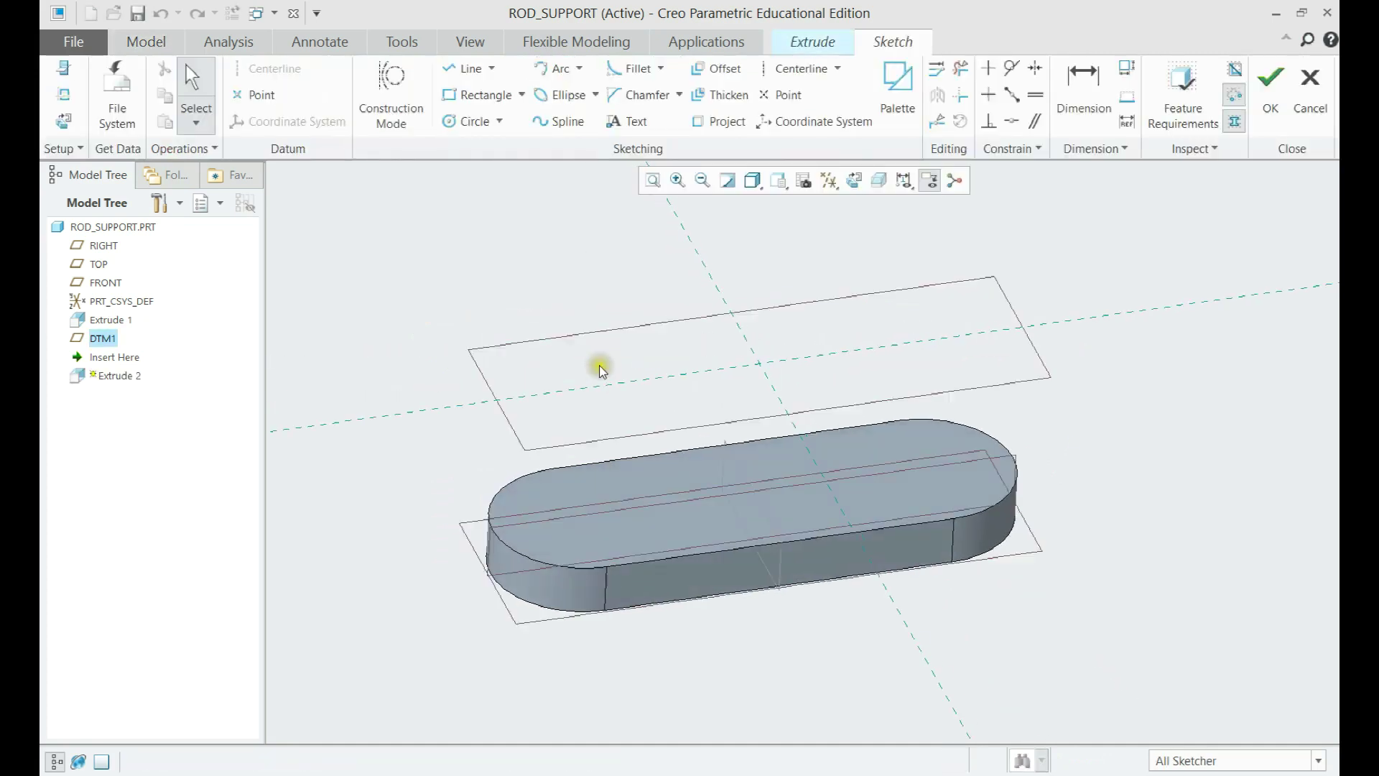
click(578, 605)
click(987, 561)
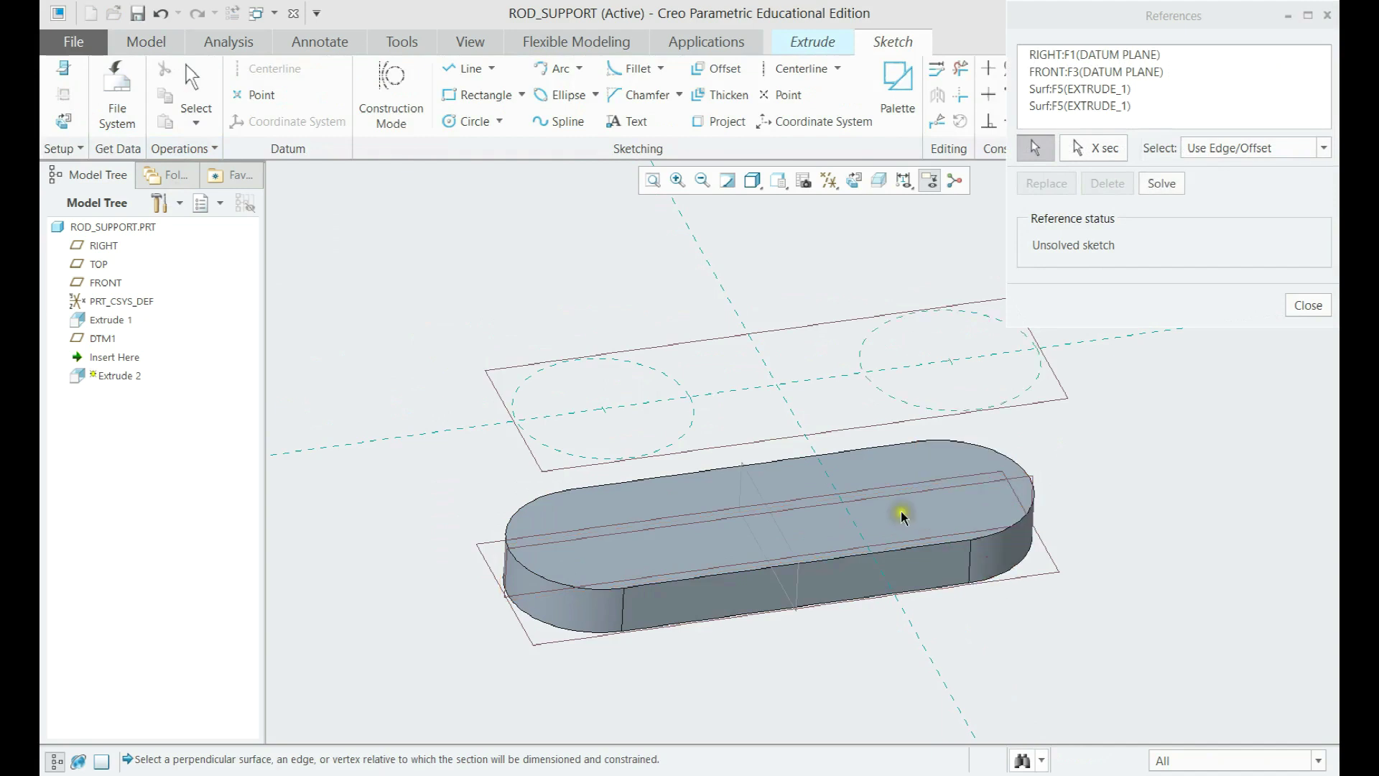
click(1153, 183)
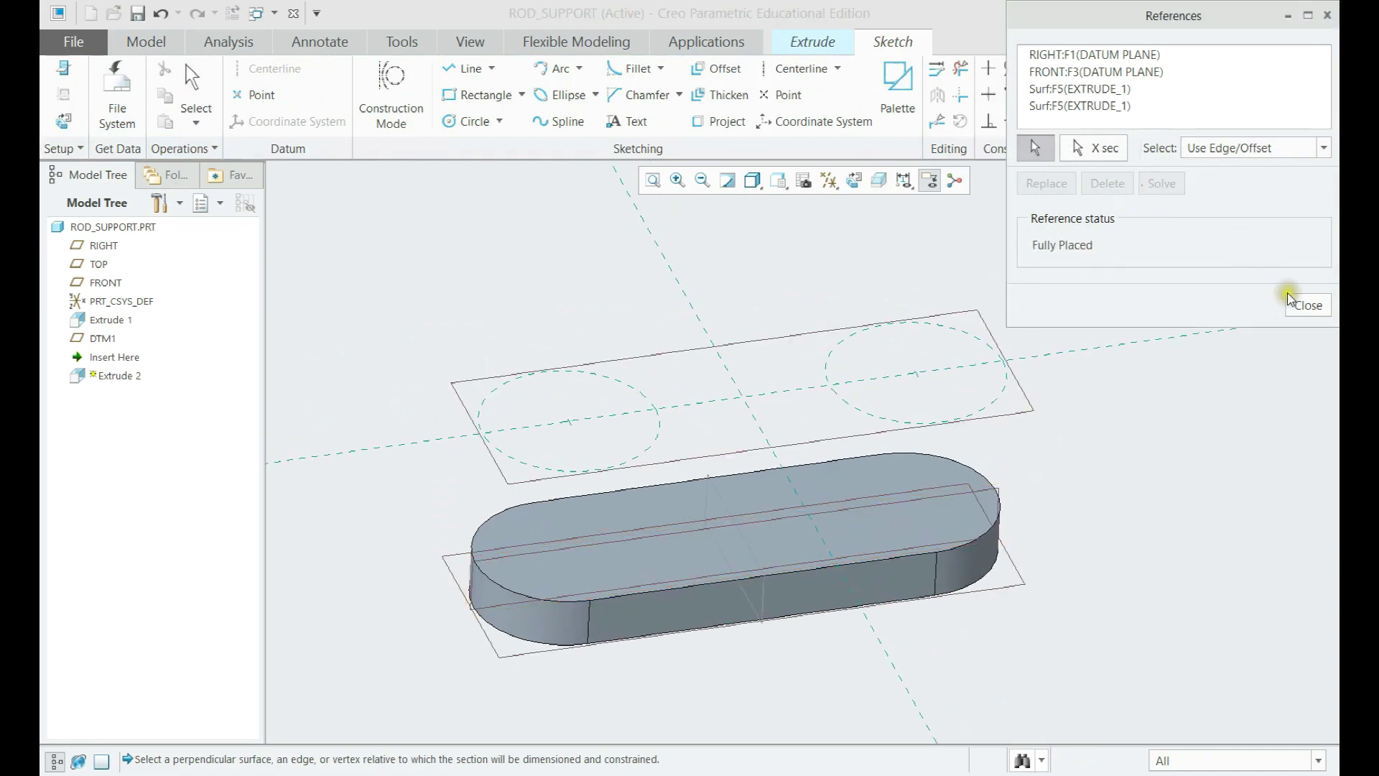
click(1308, 305)
Sketch a circle about 3.11 in diameter, centred on the vertical reference about 4.38 above the horizontal reference, clear of the racetrack outline
click(78, 130)
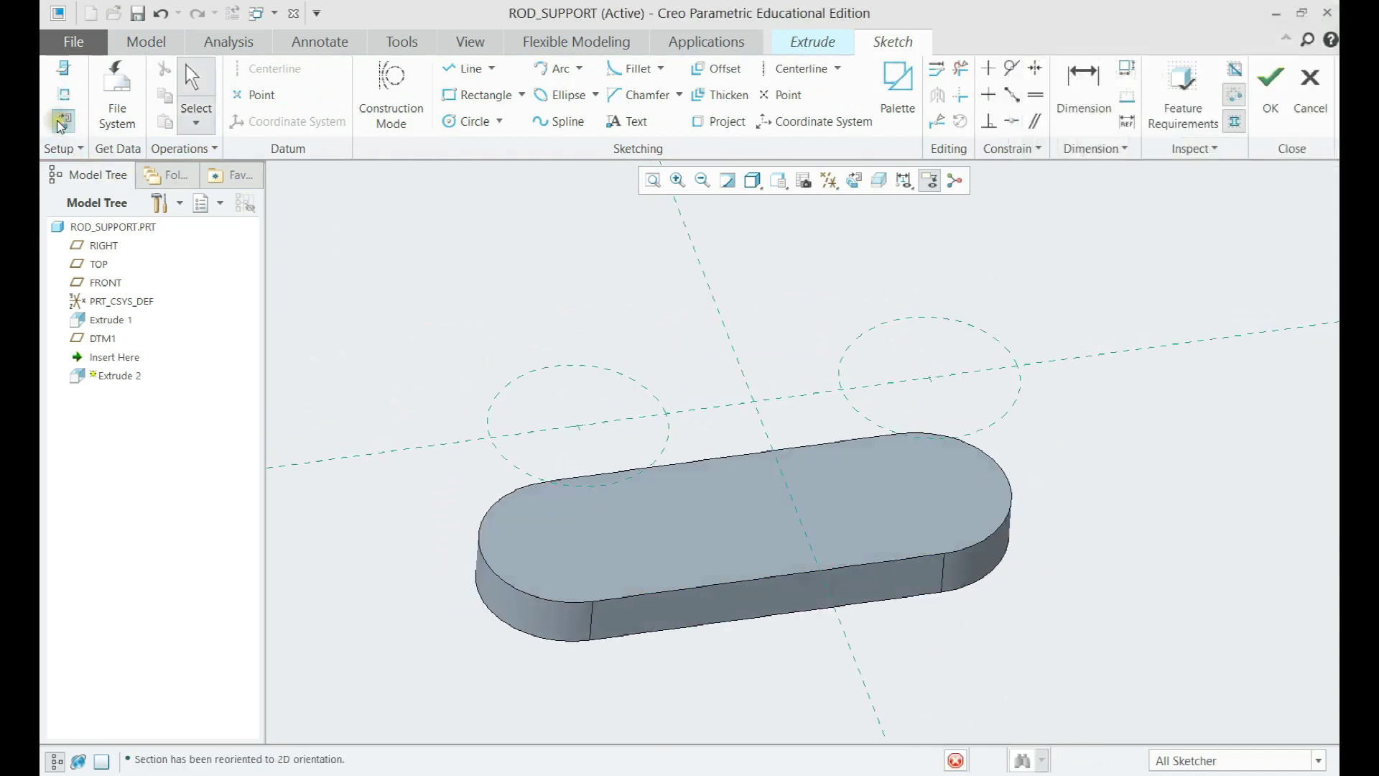
mouse_move(908, 265)
middle_down()
mouse_move(837, 317)
mouse_move(830, 346)
middle_up()
click(474, 122)
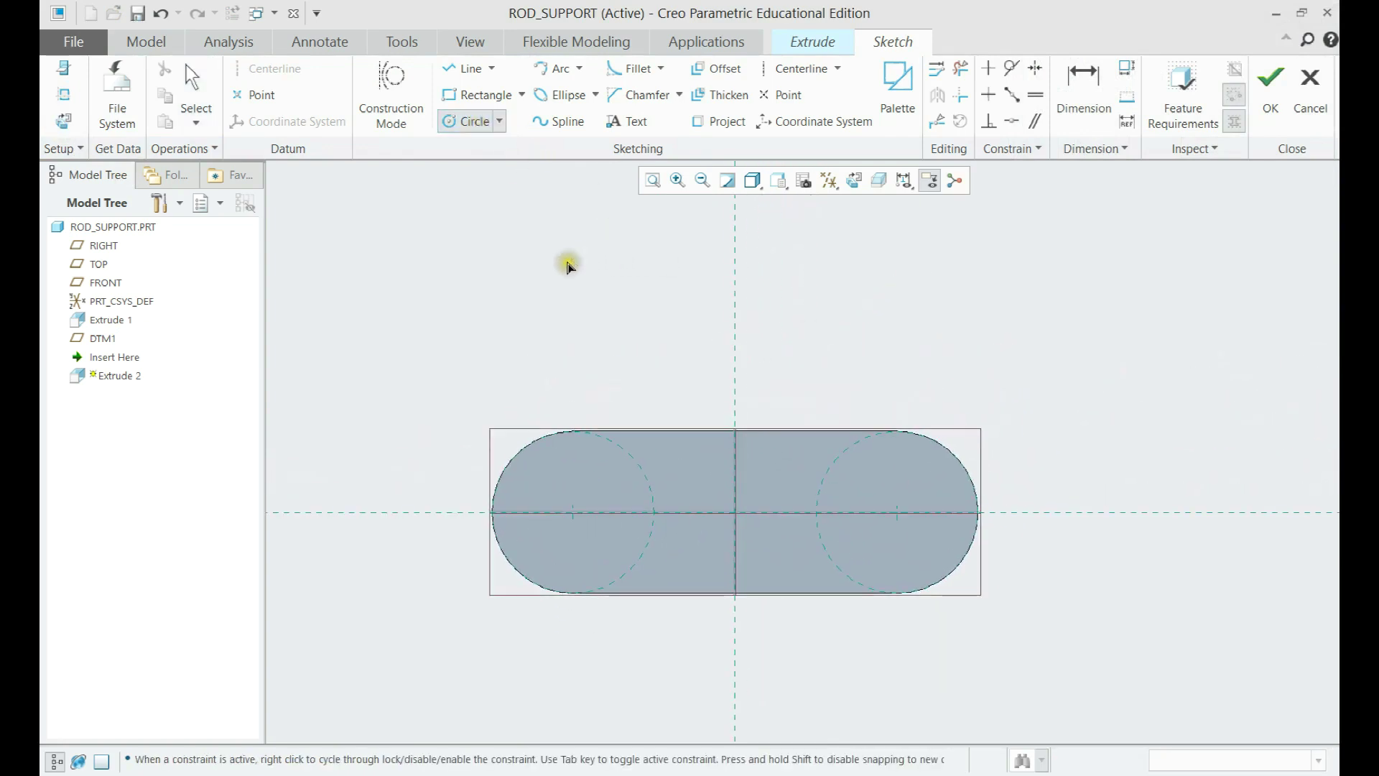
click(687, 309)
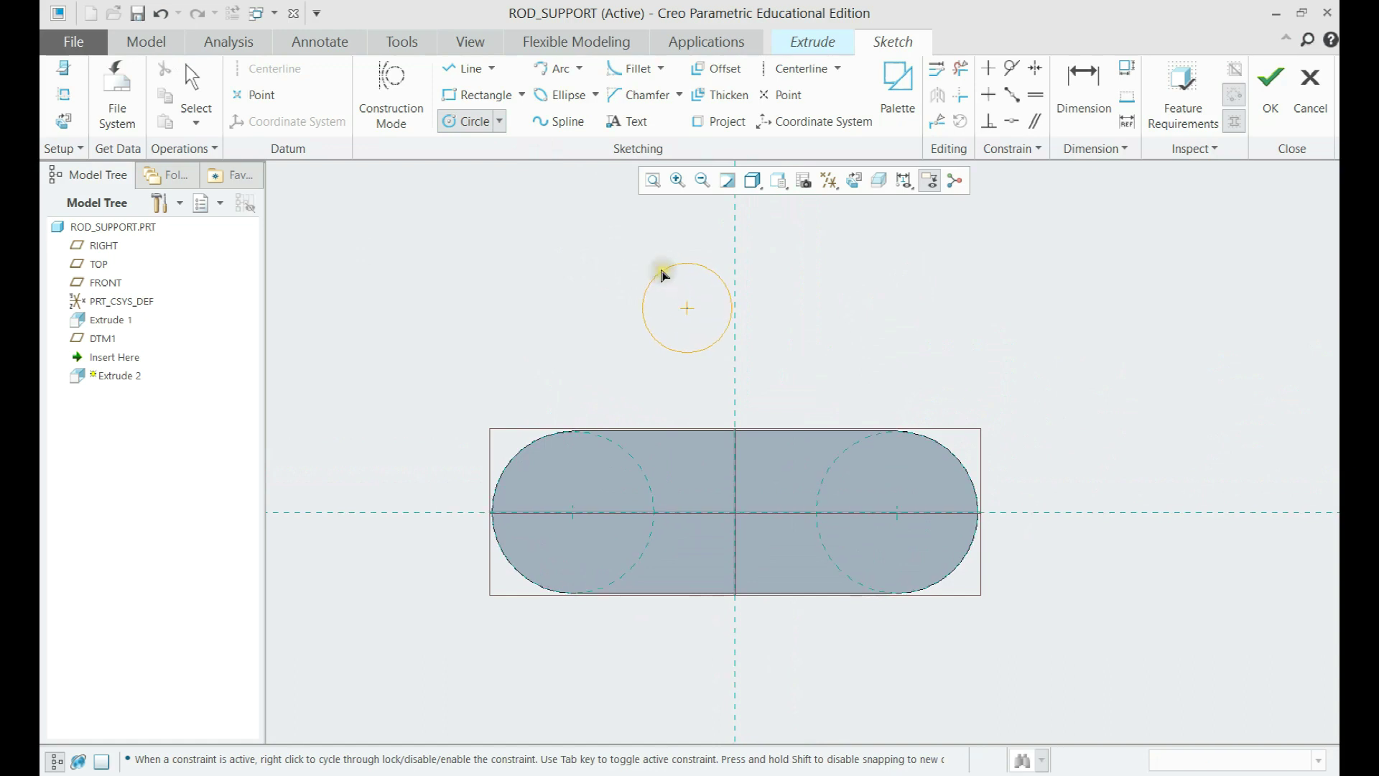
click(657, 266)
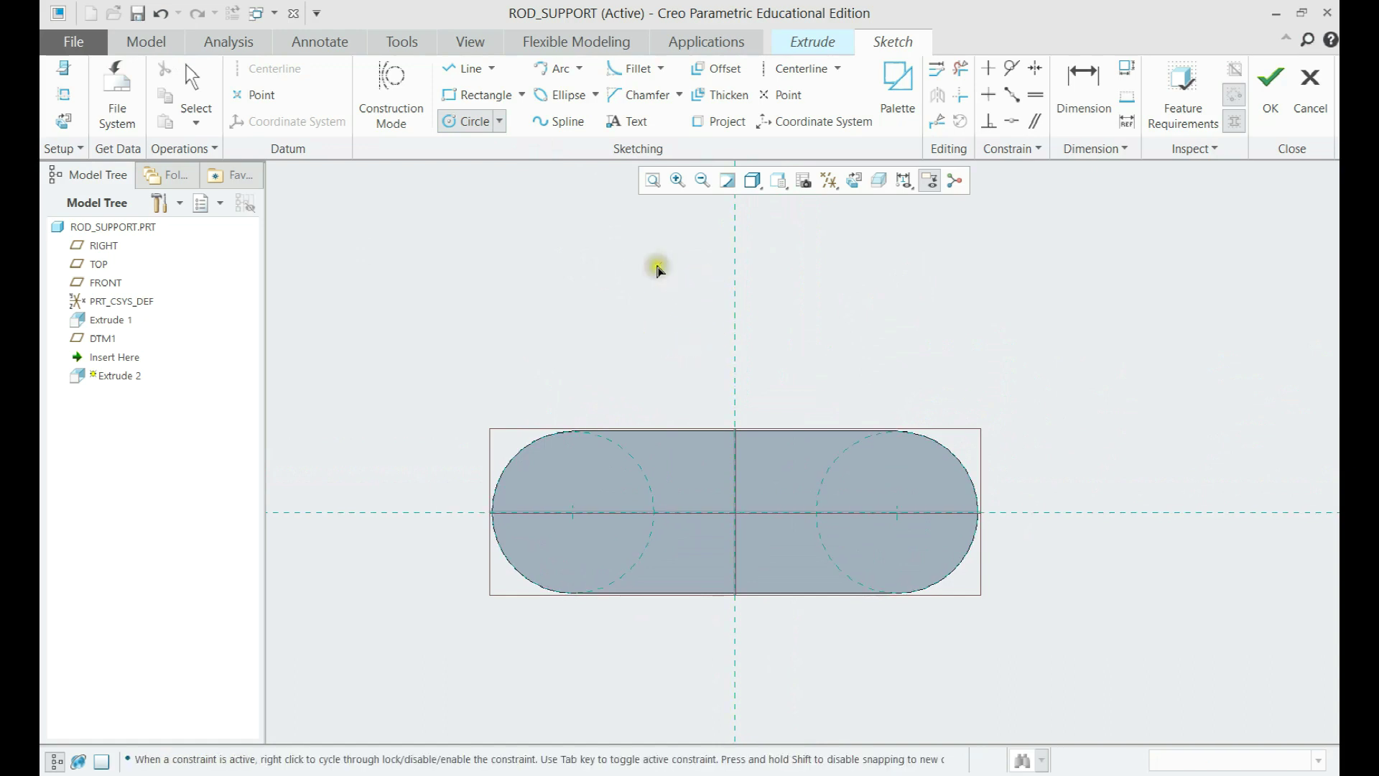
click(735, 309)
click(781, 256)
middle_click(865, 241)
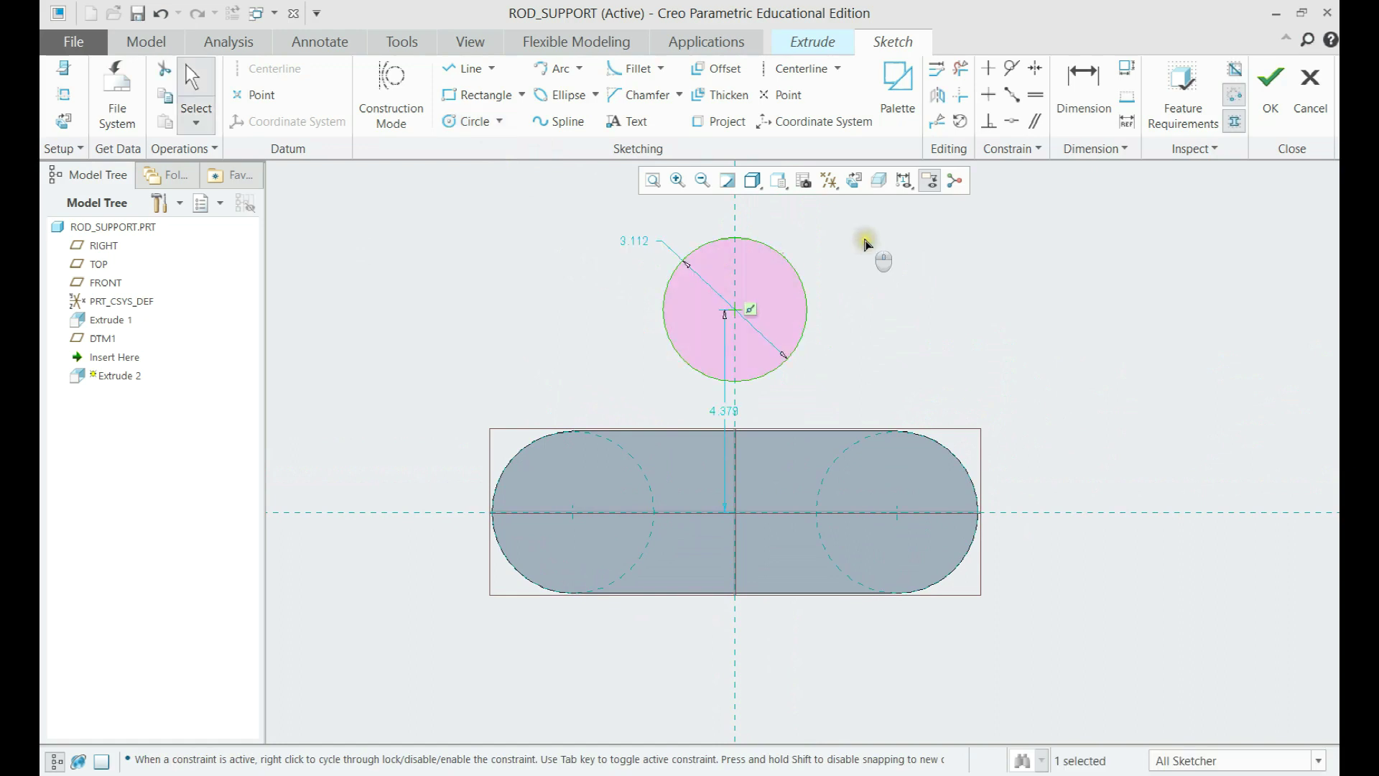
Set the circle's diameter to 4
double_click(629, 240)
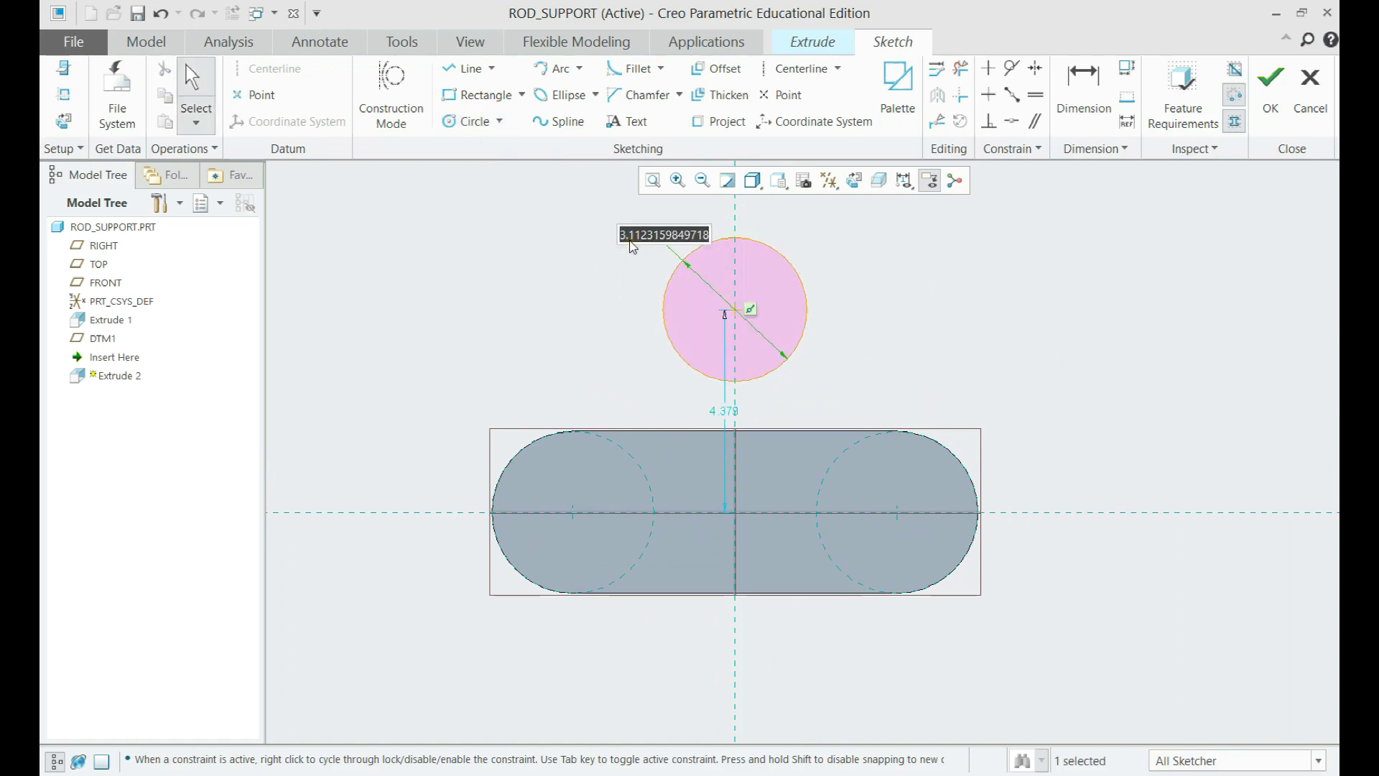
text(4)
key(Return)
shift+middle_drag(740, 295, 750, 301)
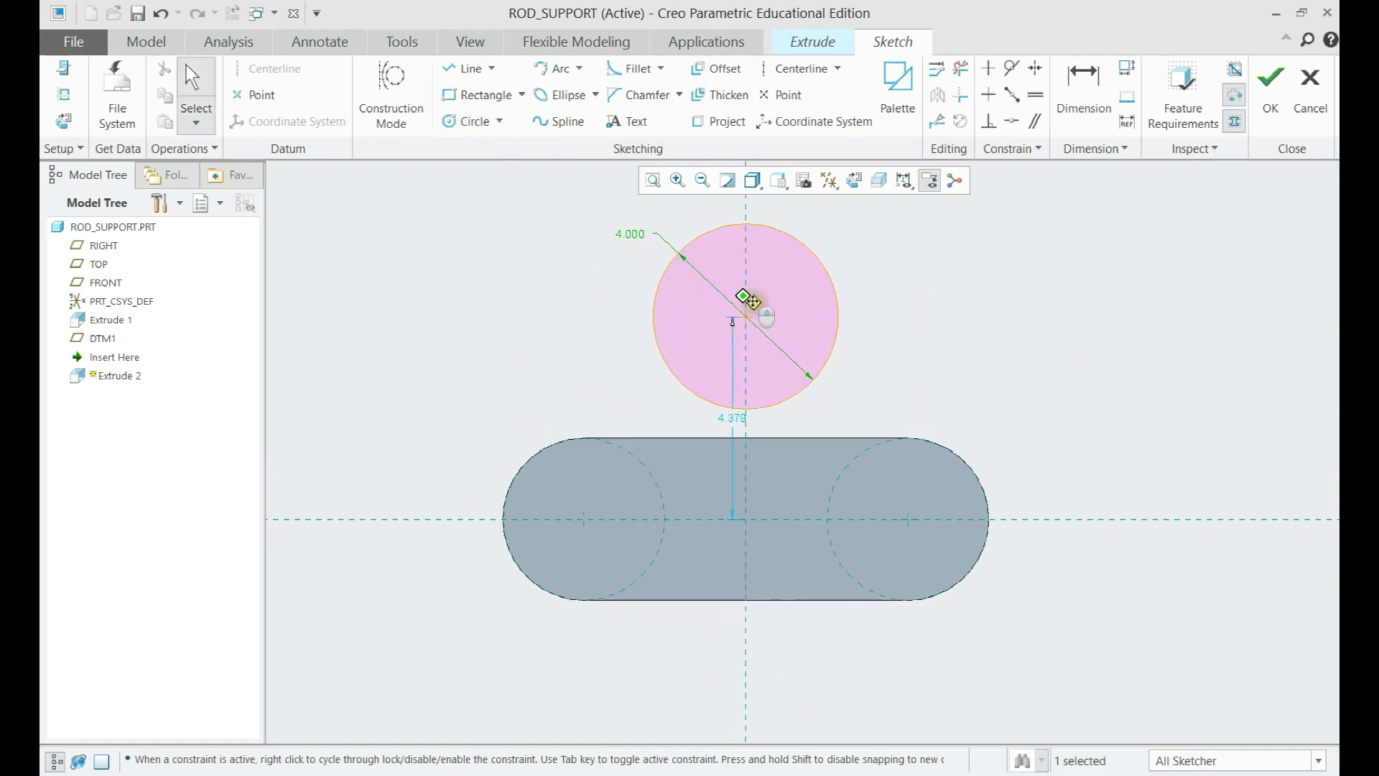
Dimension the vertical distance from the racetrack's horizontal centreline to the circle's centre as 5.125
click(1084, 79)
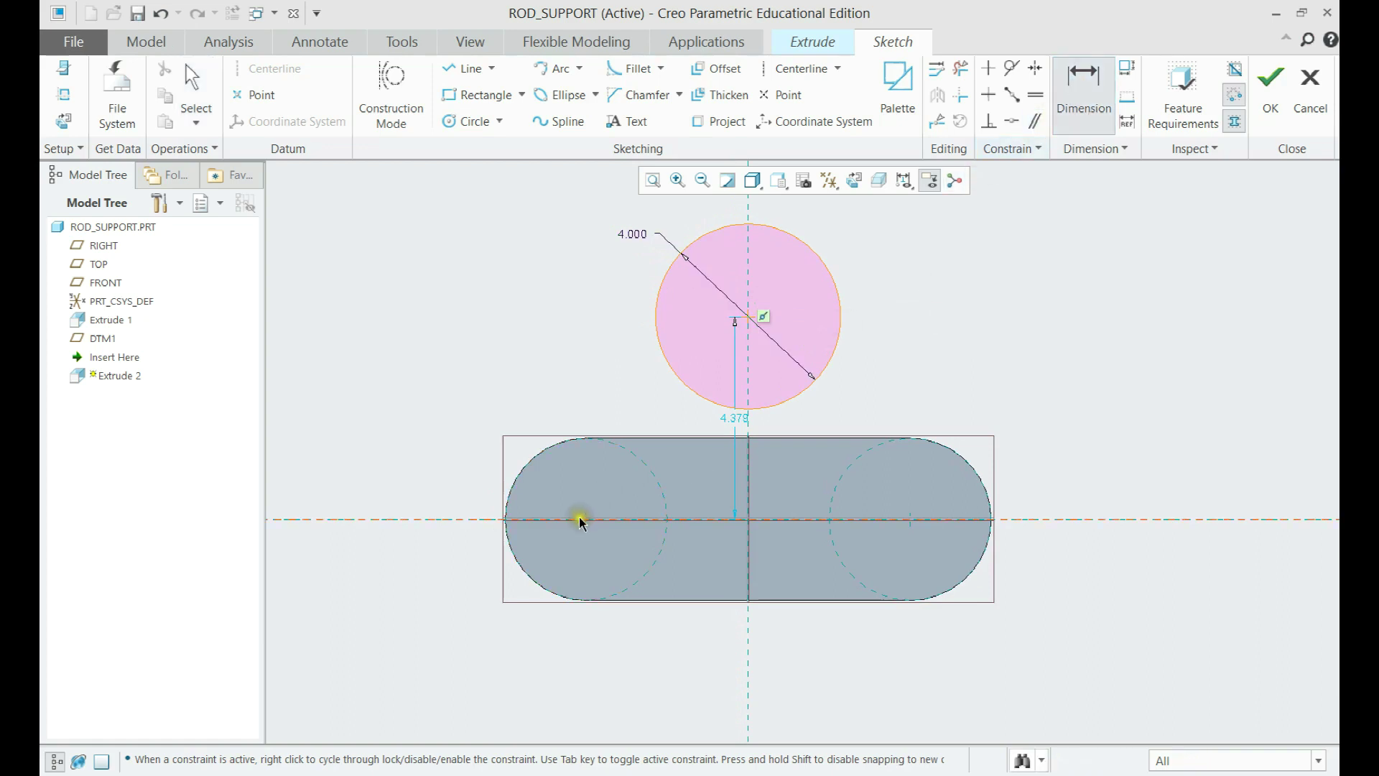
click(744, 316)
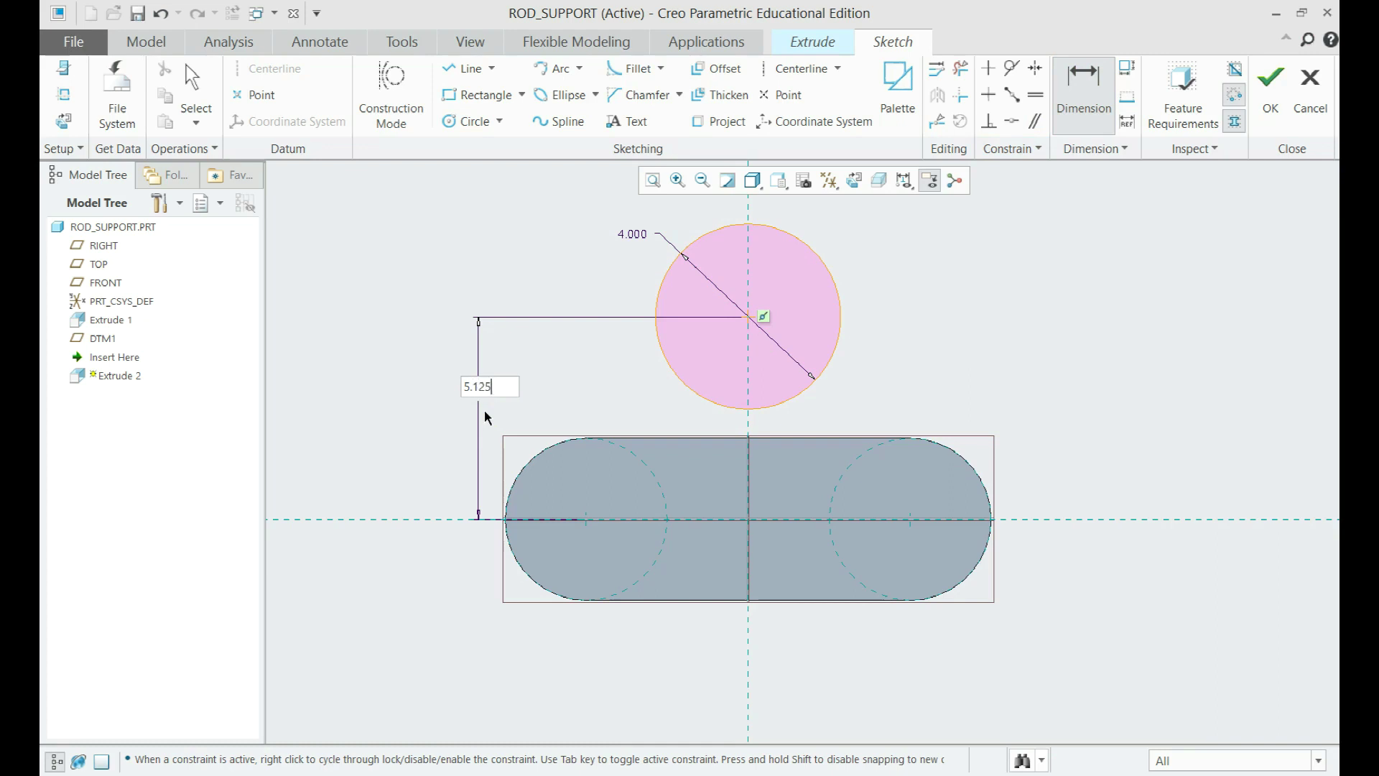
key(Return)
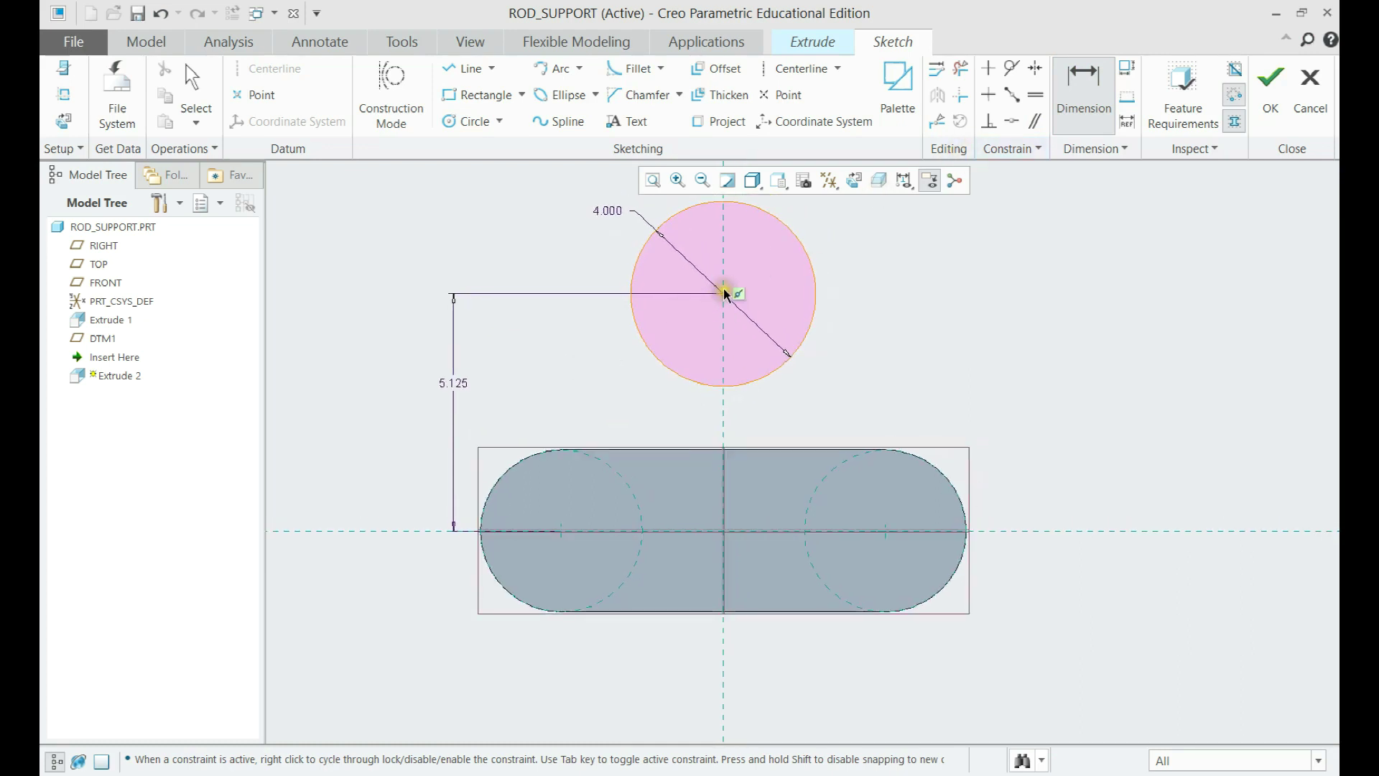
Dimension the circle centre horizontally from the left arc centre, delete the conflicting Point On Entity constraint, and finish the sketch
click(725, 293)
click(562, 531)
middle_click(692, 654)
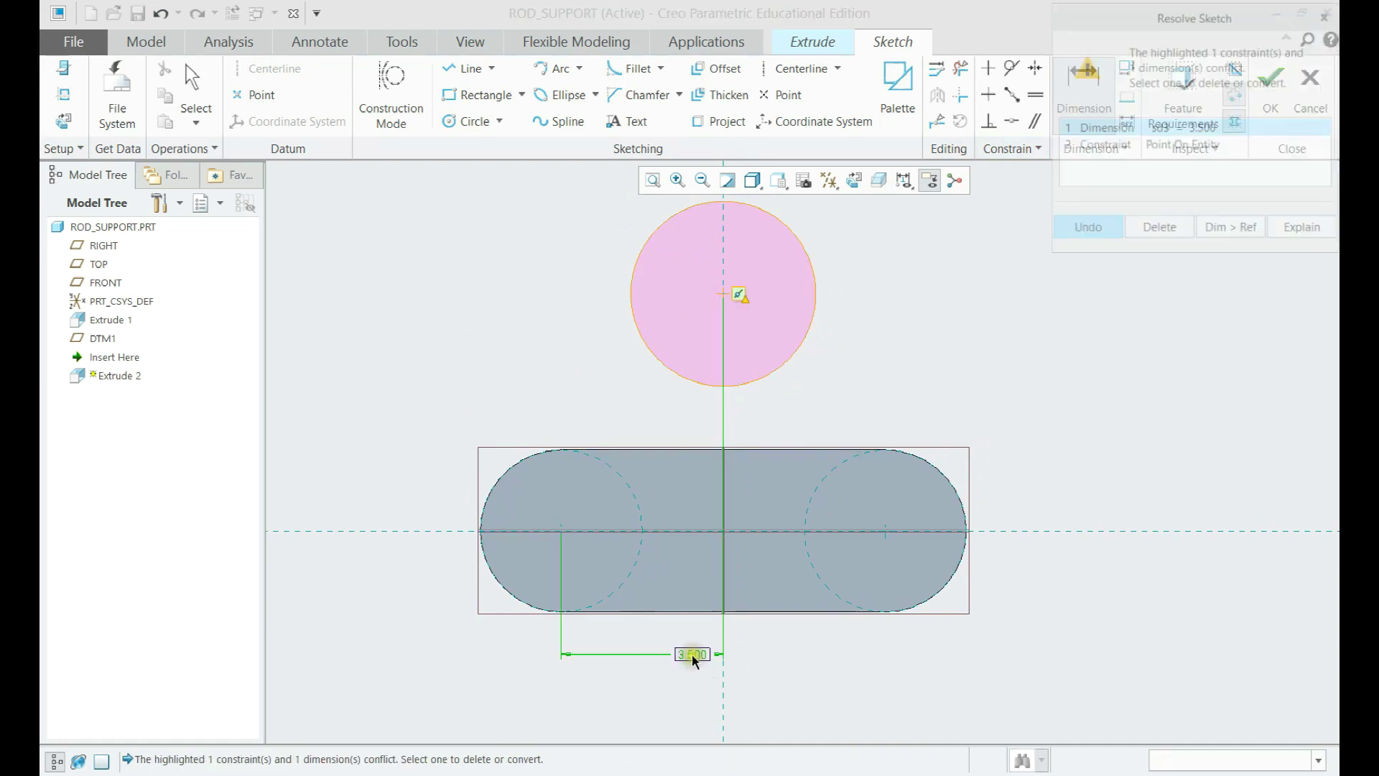
click(1142, 147)
click(1155, 228)
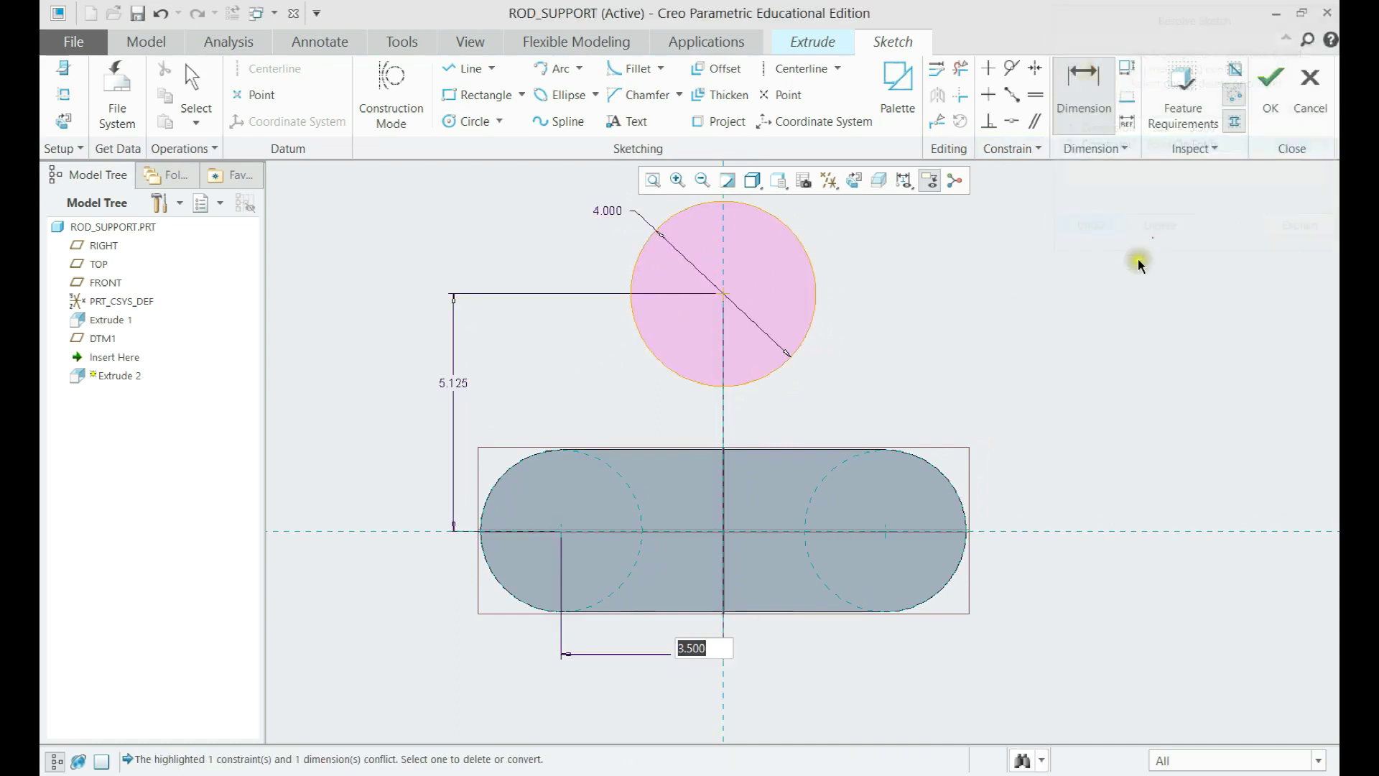
click(1270, 101)
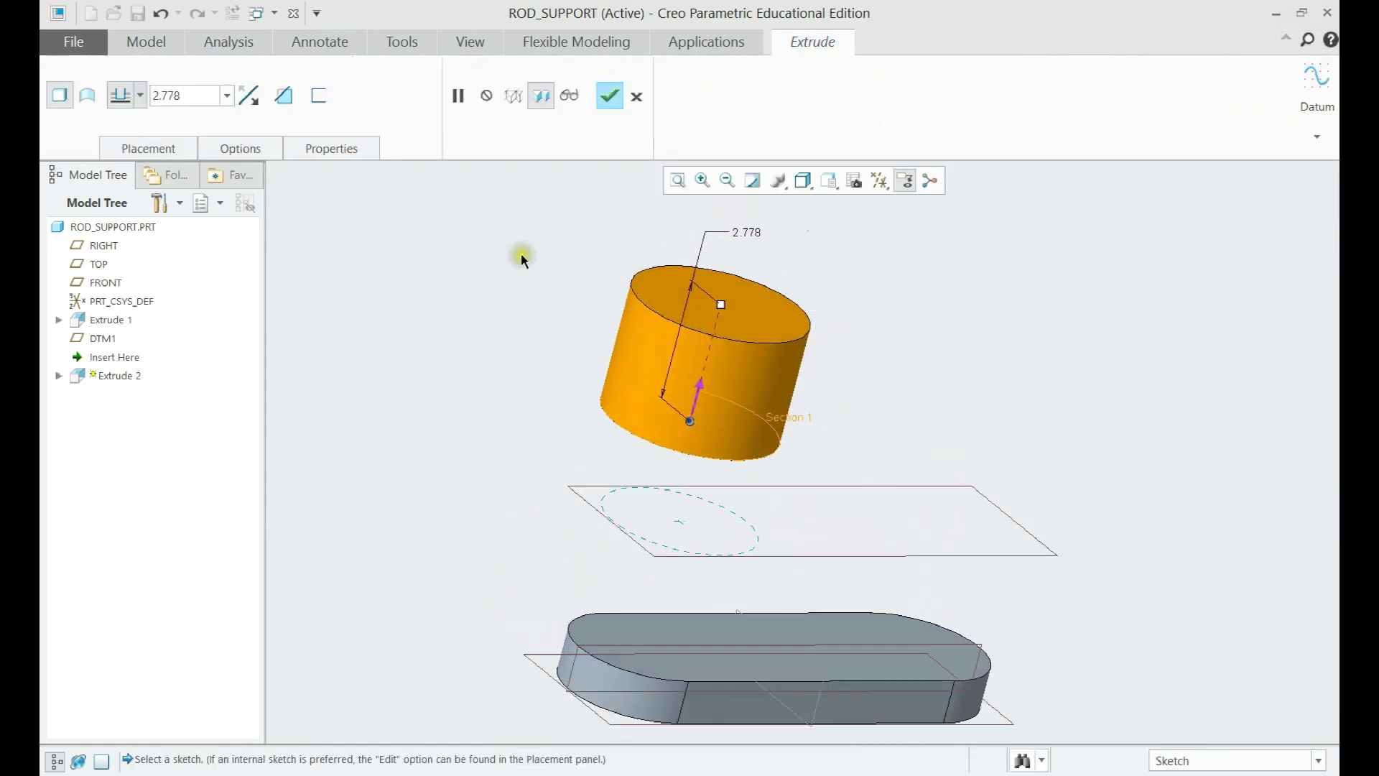
Extrude the circle to a depth of 2, flipping the direction down towards the base
click(248, 95)
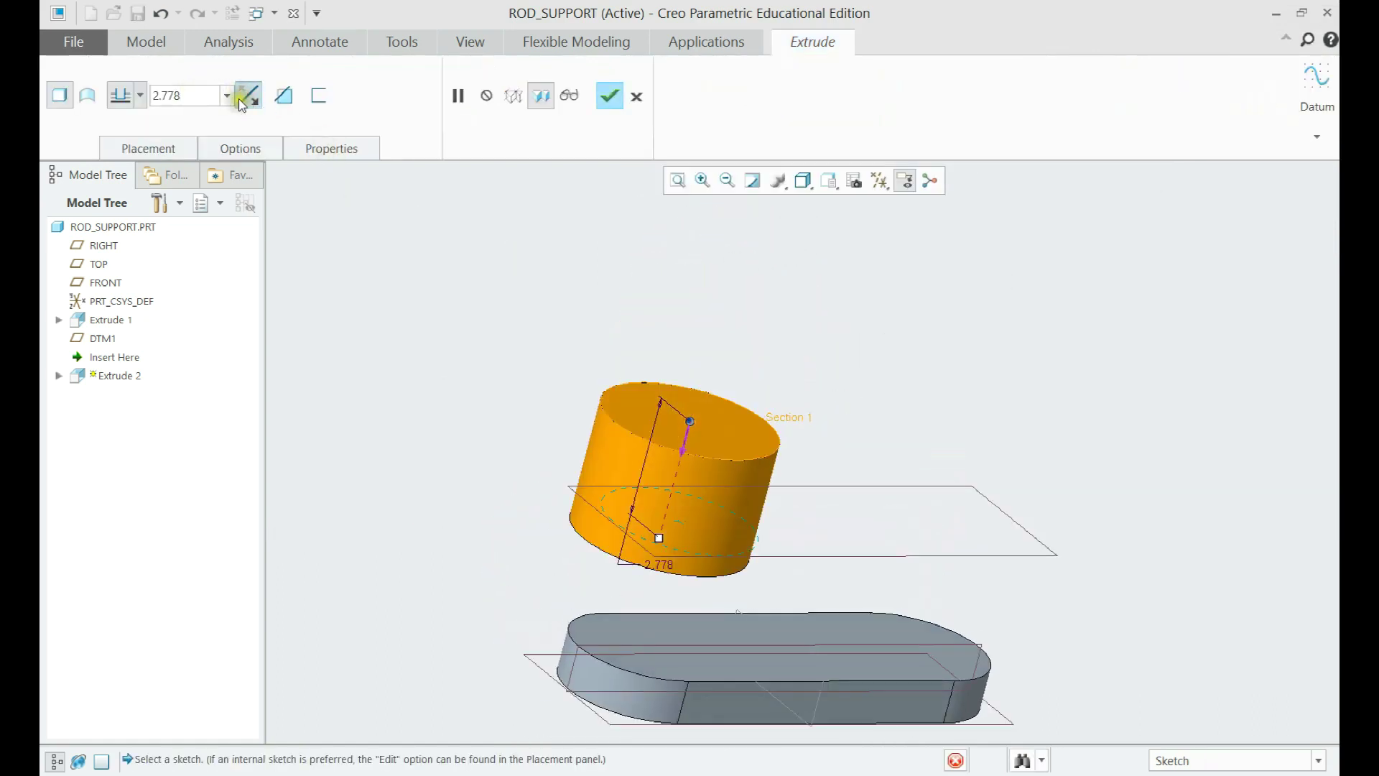
double_click(162, 92)
text(2)
key(Return)
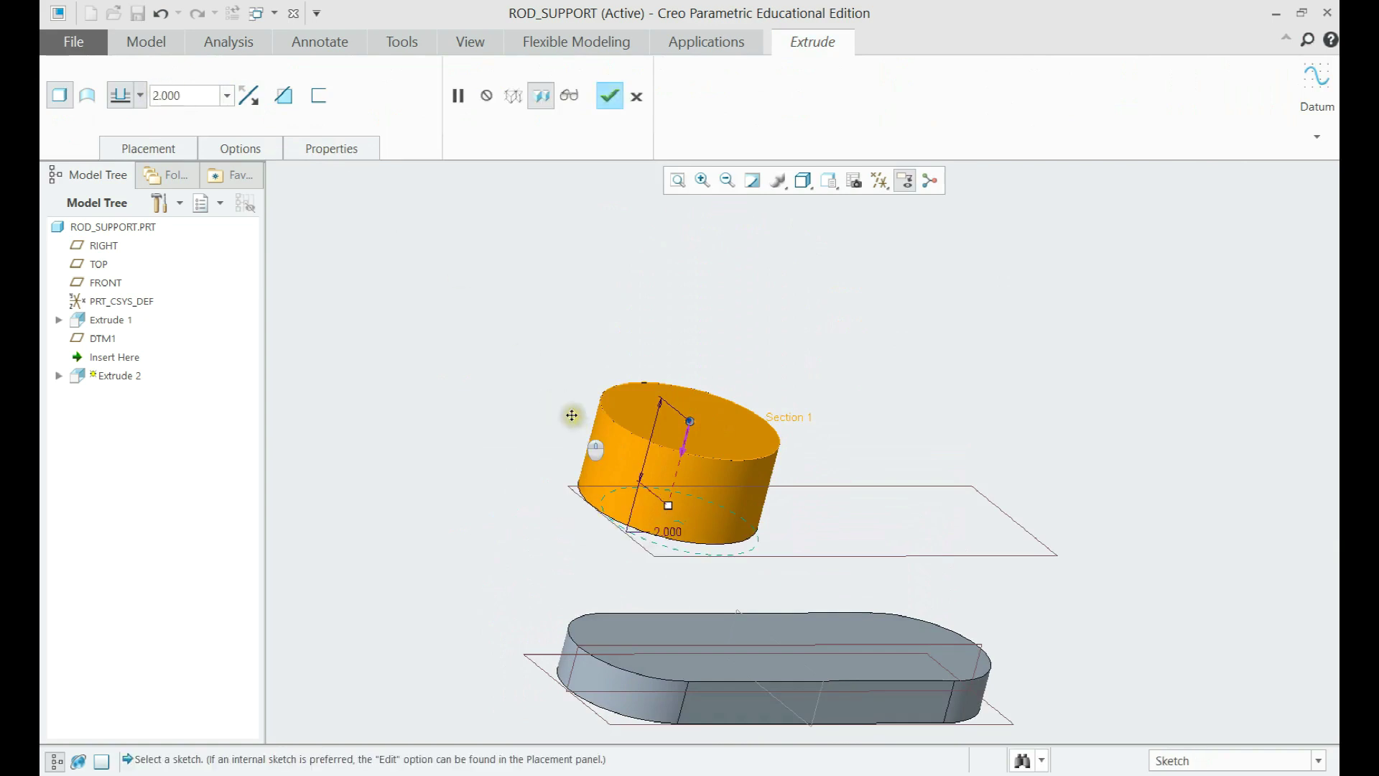
middle_click(569, 409)
mouse_move(496, 394)
middle_down()
mouse_move(524, 403)
mouse_move(517, 419)
mouse_move(517, 391)
middle_up()
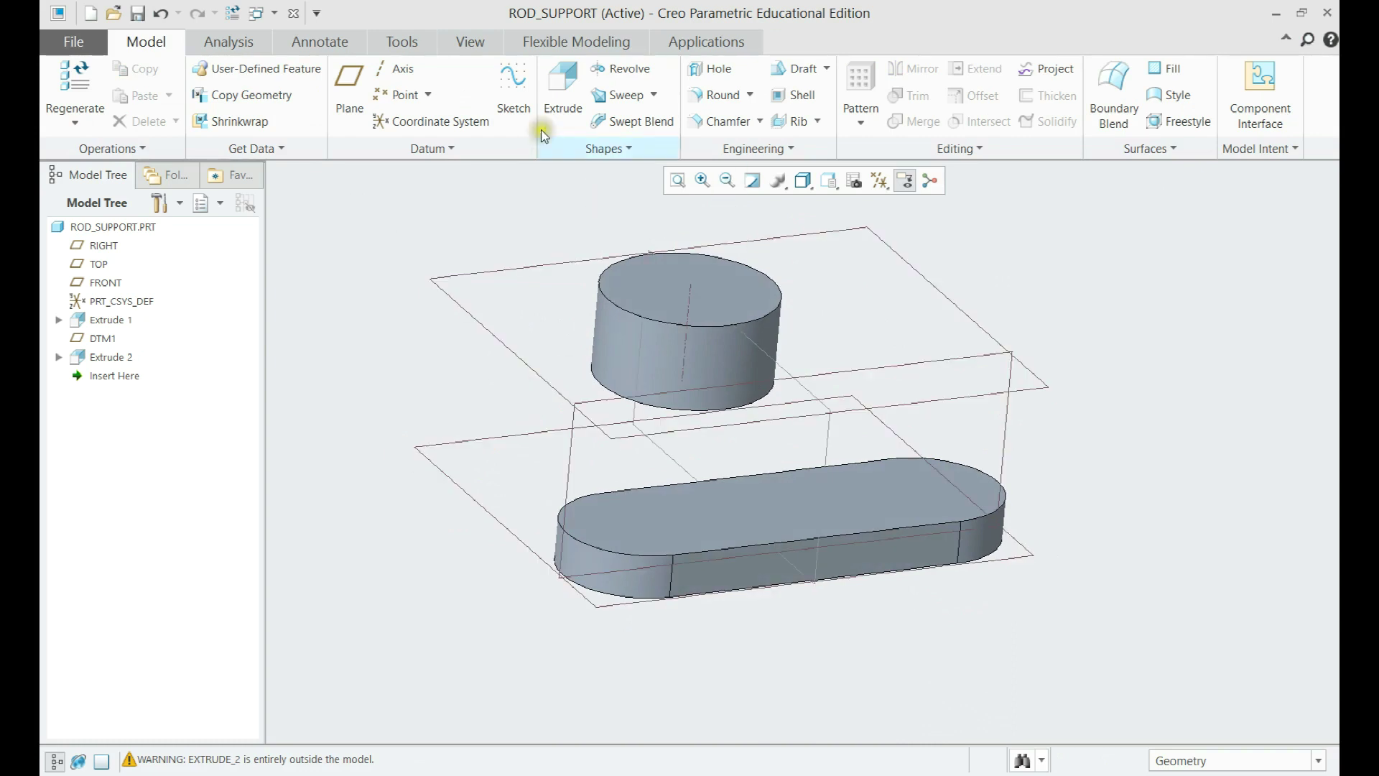
Start an extrude sketch on the RIGHT plane and reference the base's top face, its flat side face and the cylinder's axis
click(557, 103)
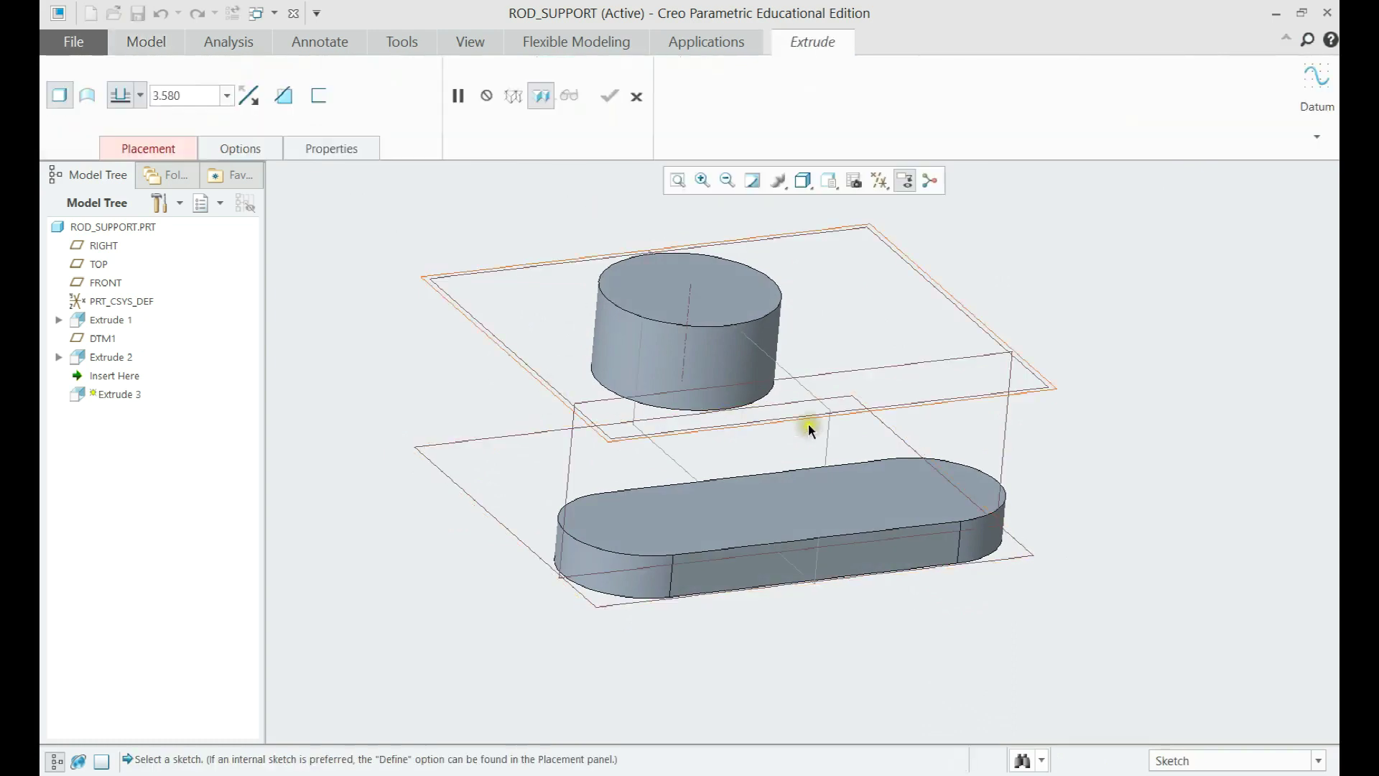
click(827, 445)
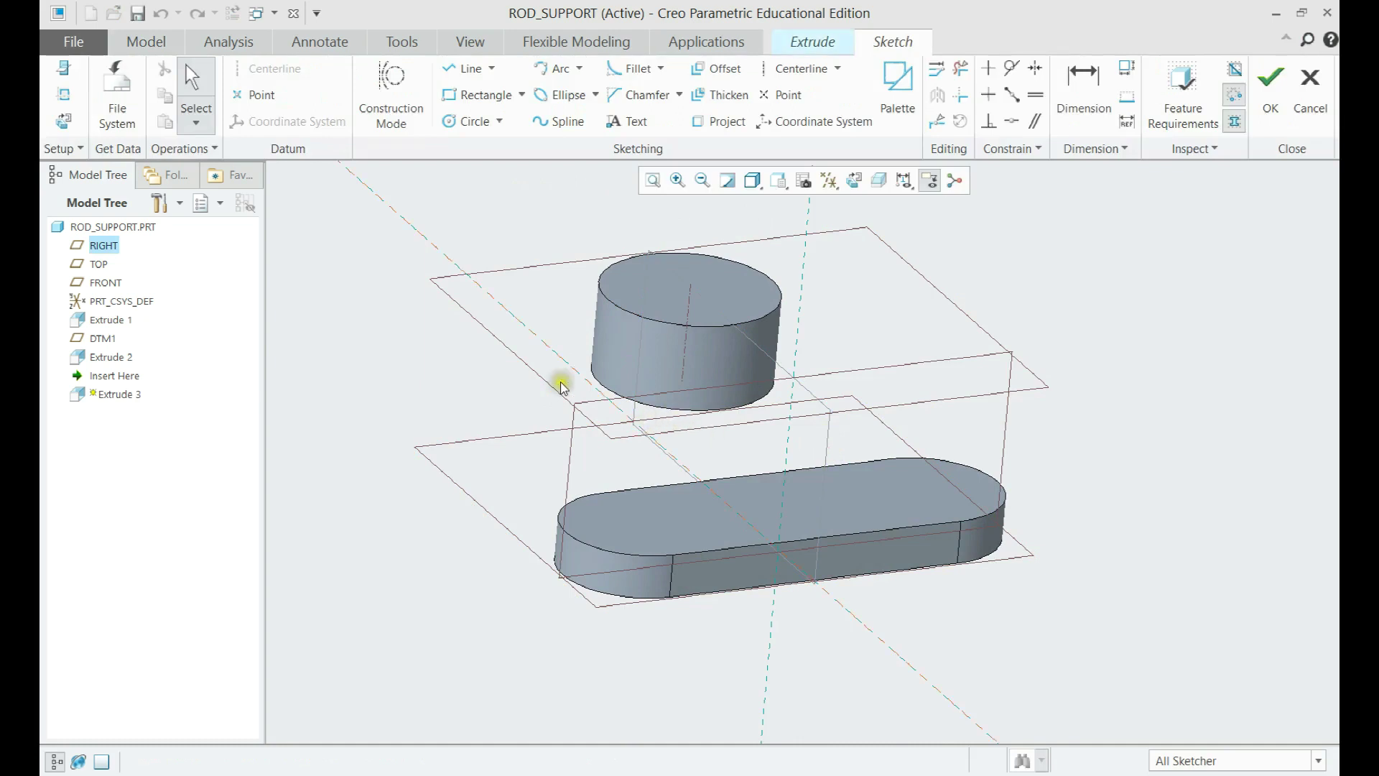
click(63, 96)
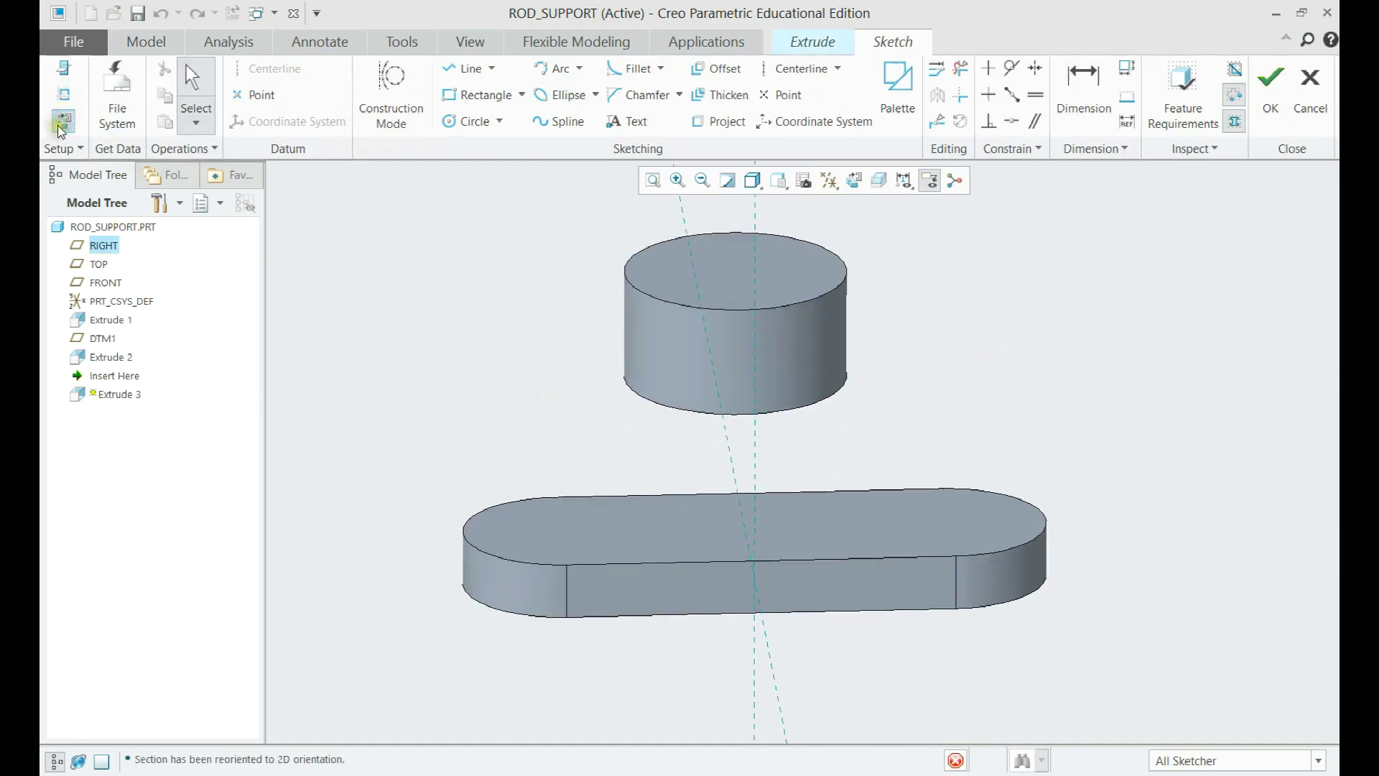
click(64, 97)
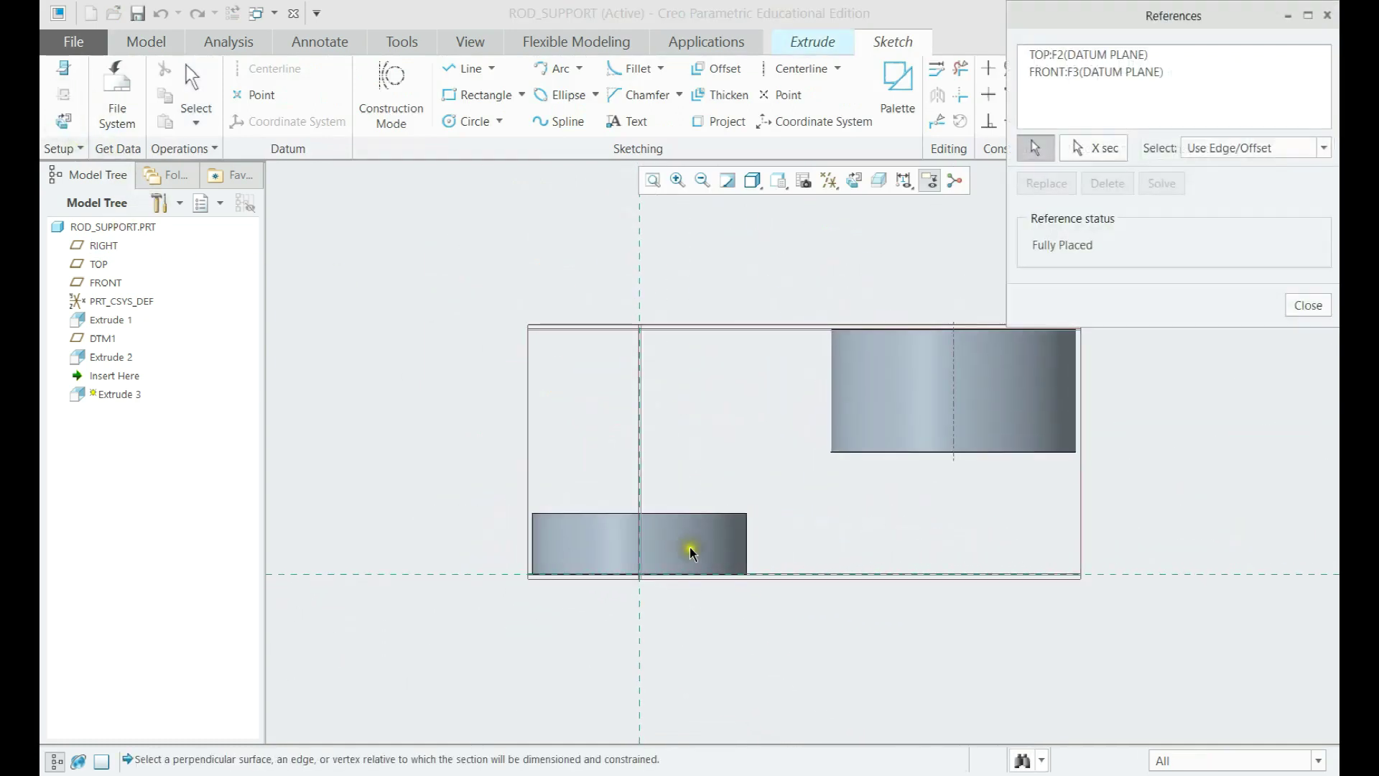
key(ctrl+d)
click(752, 474)
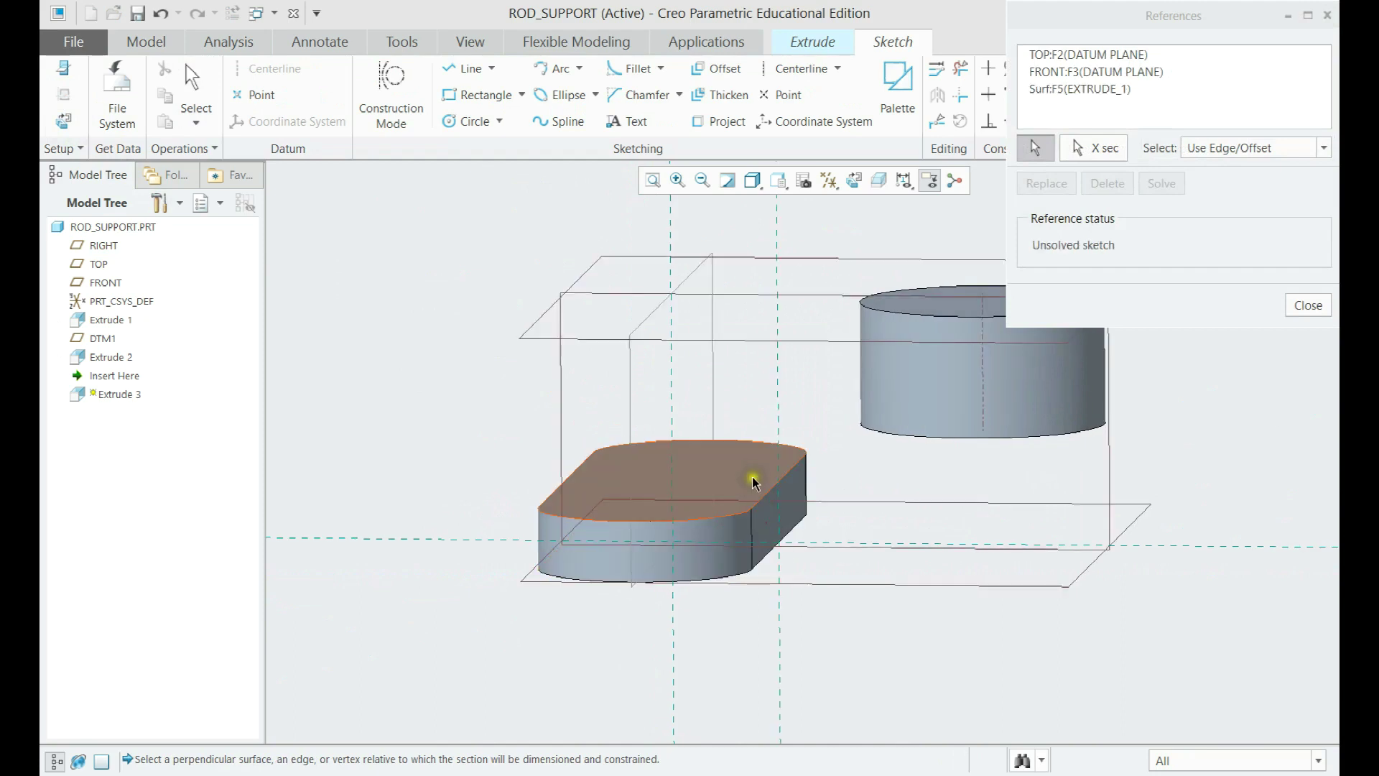
middle_drag(682, 501, 695, 501)
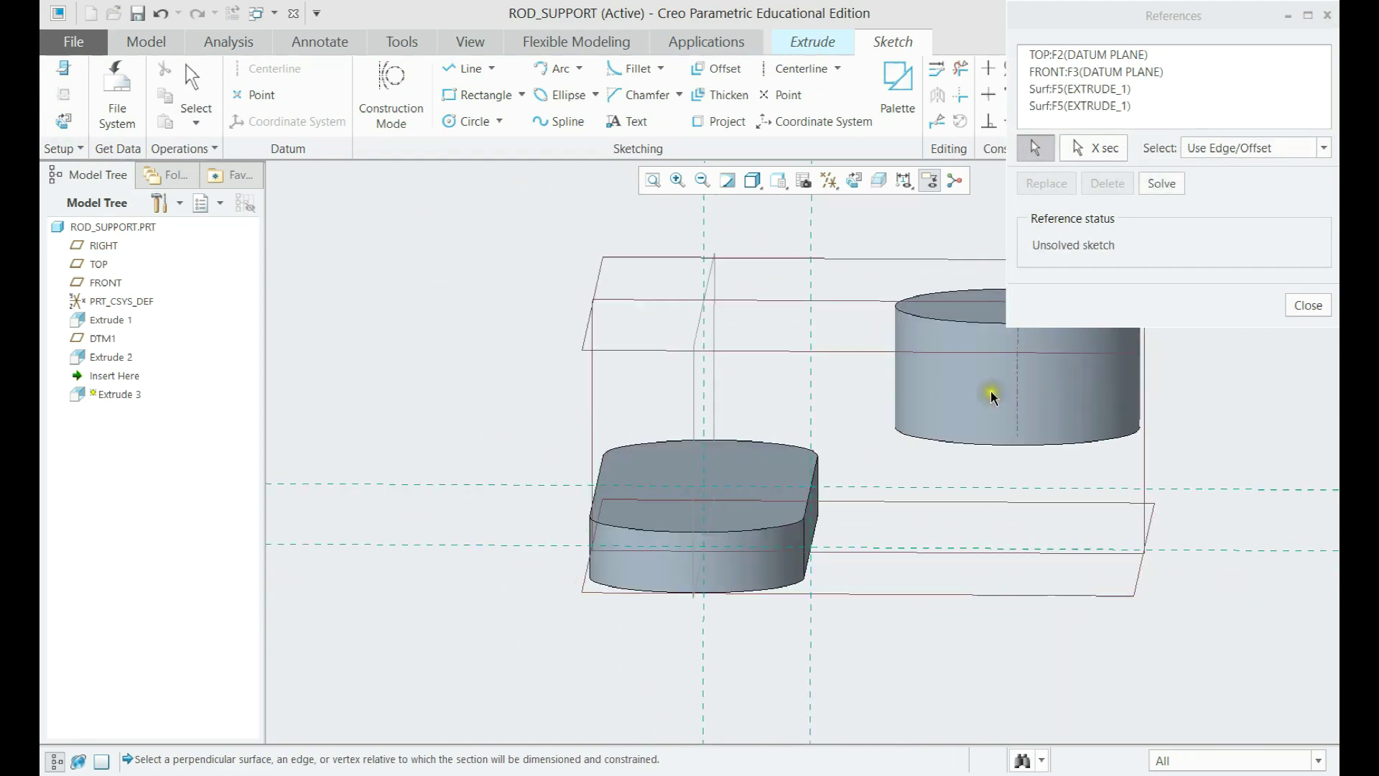
click(1016, 385)
shift+middle_drag(984, 386, 832, 388)
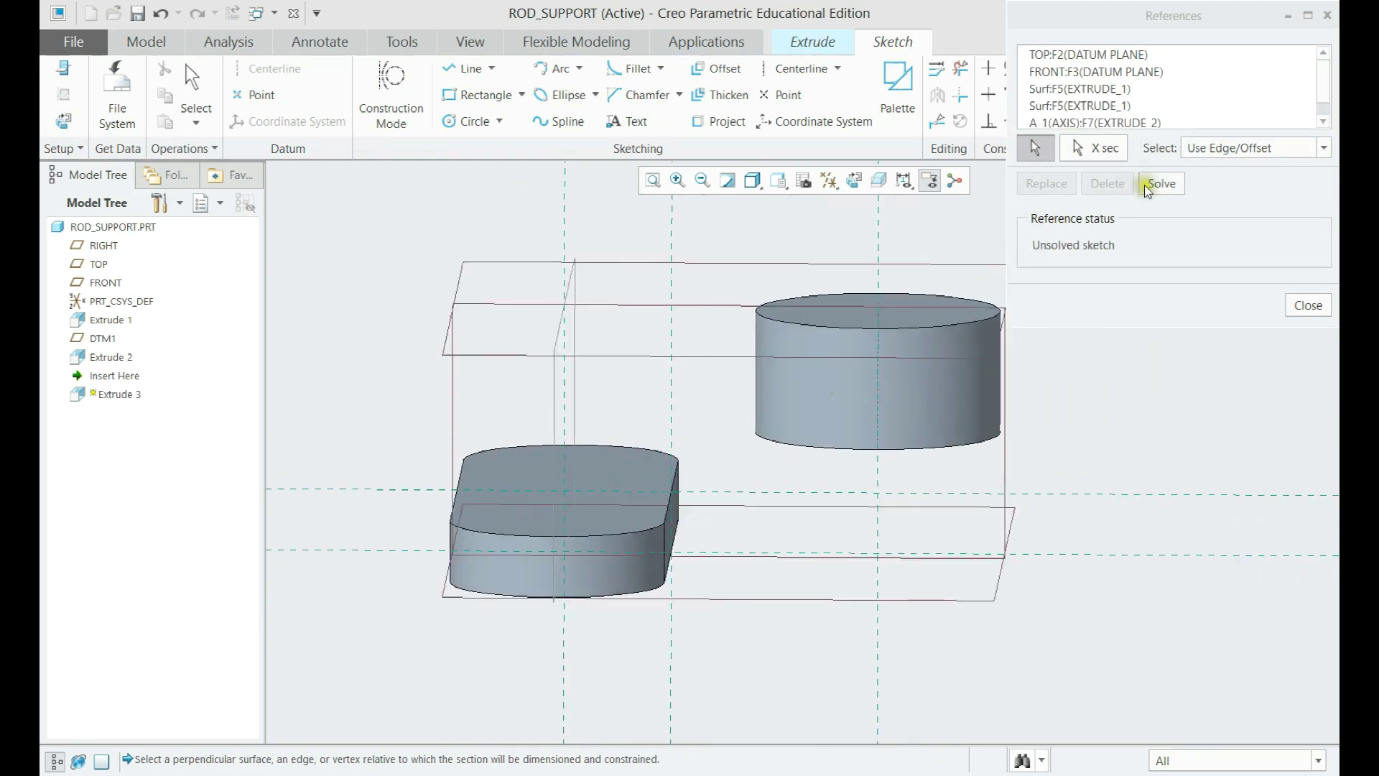
Delete the TOP and FRONT datum planes from the sketch references and orient the view to the sketch plane
click(1081, 55)
ctrl+click(1083, 71)
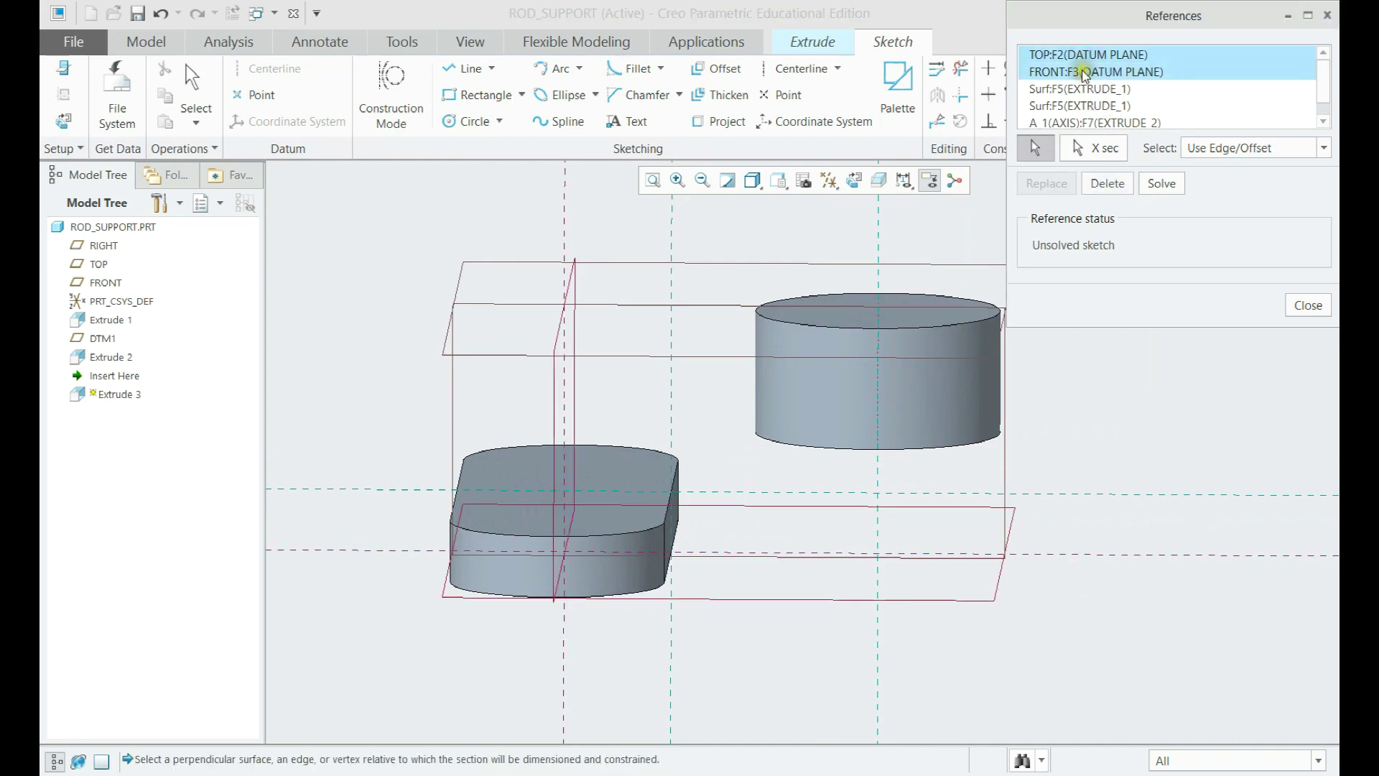
click(1110, 182)
click(1307, 305)
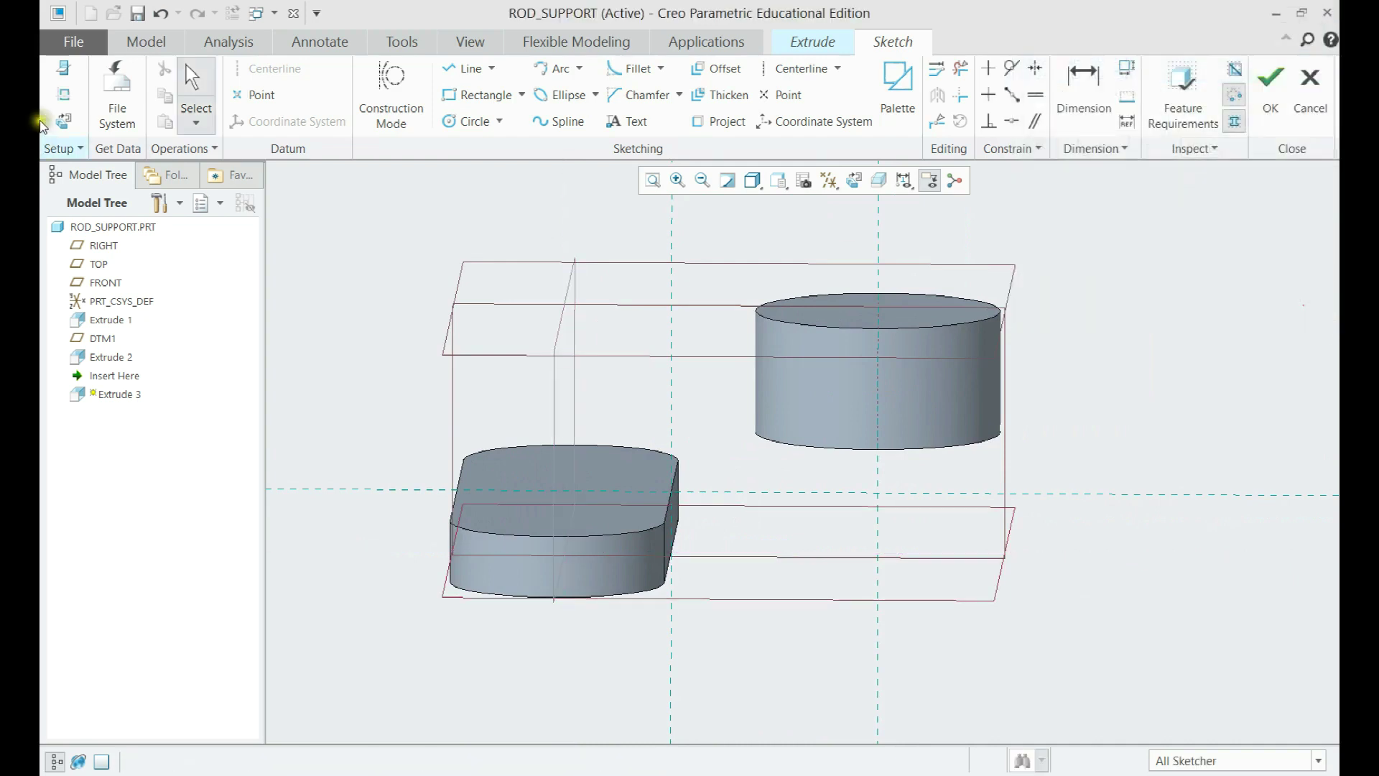
click(63, 94)
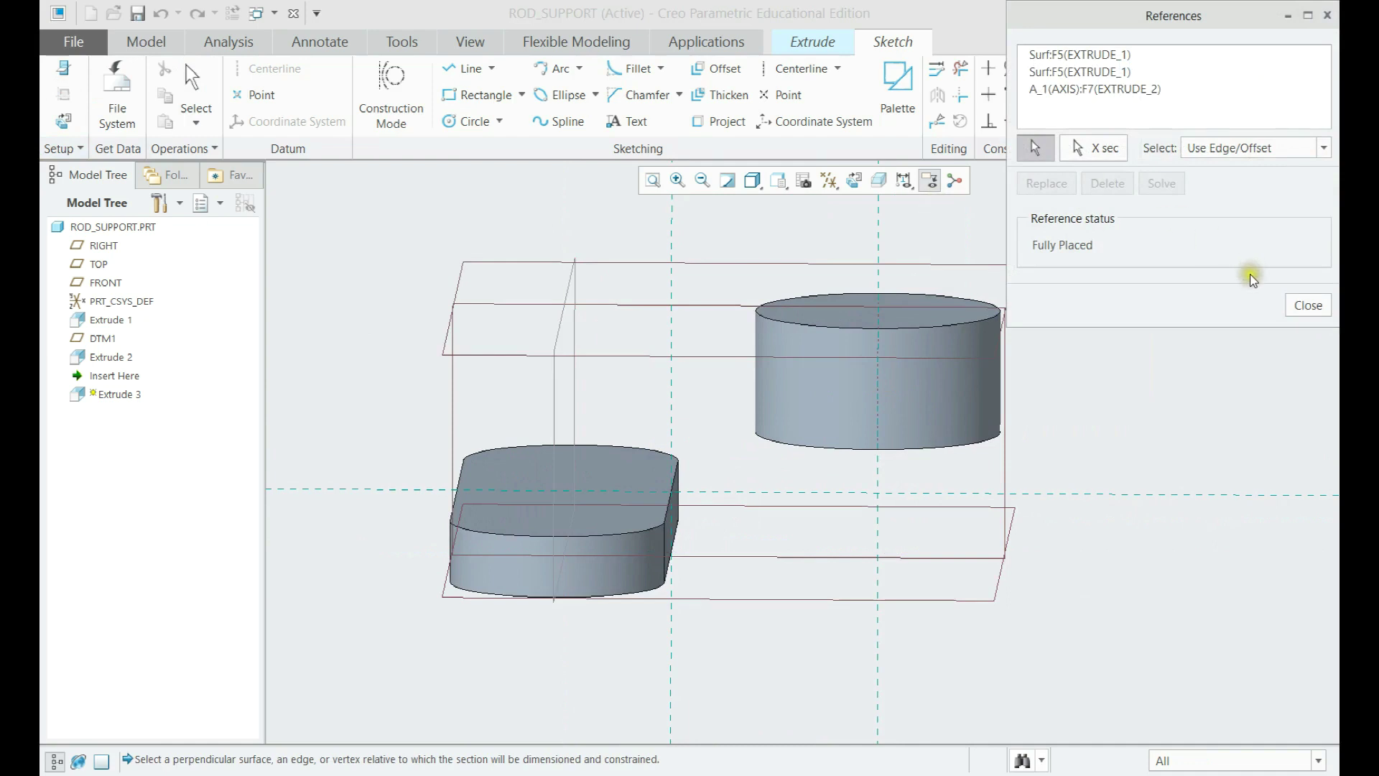
click(1308, 305)
click(63, 120)
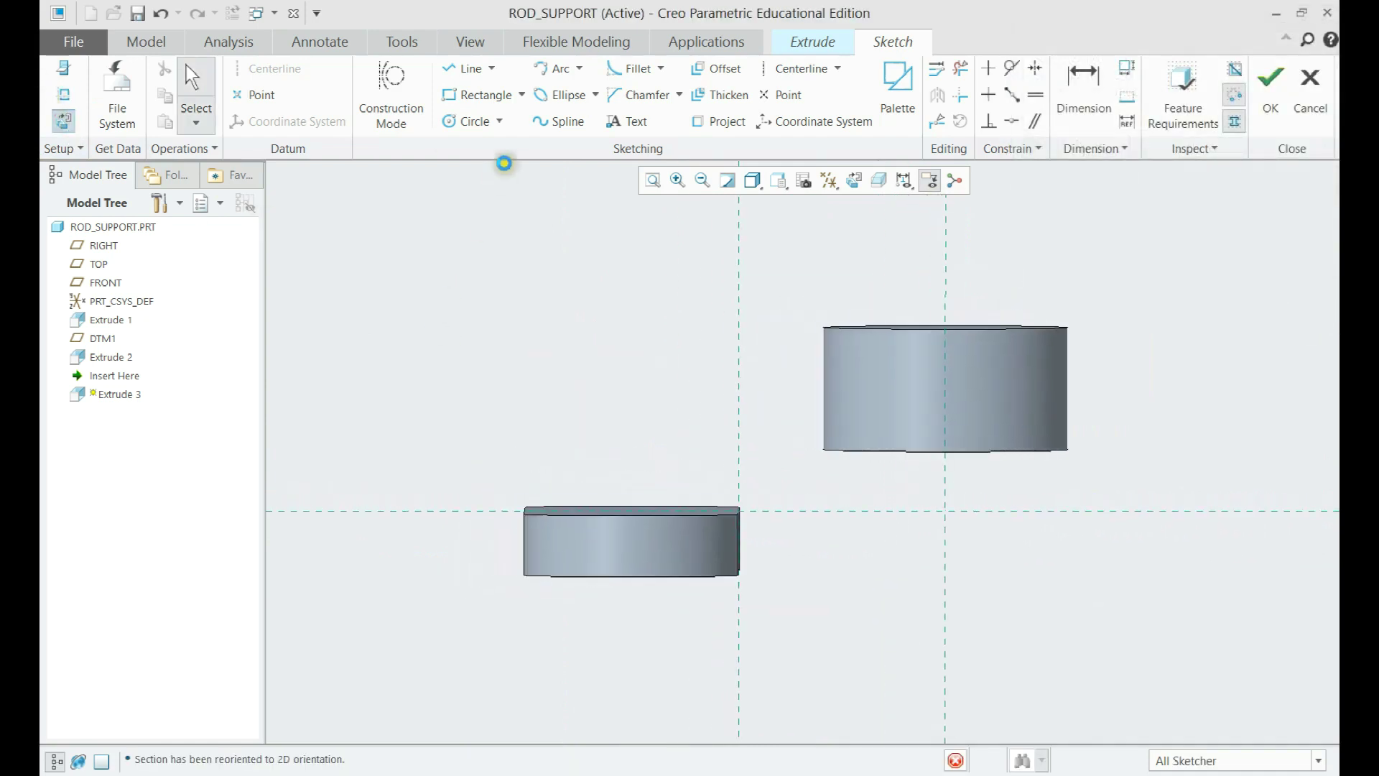
Sketch an L-shaped chain of five lines from the base's top face up, across to the cylinder's axis, and back to the base's side edge
click(468, 69)
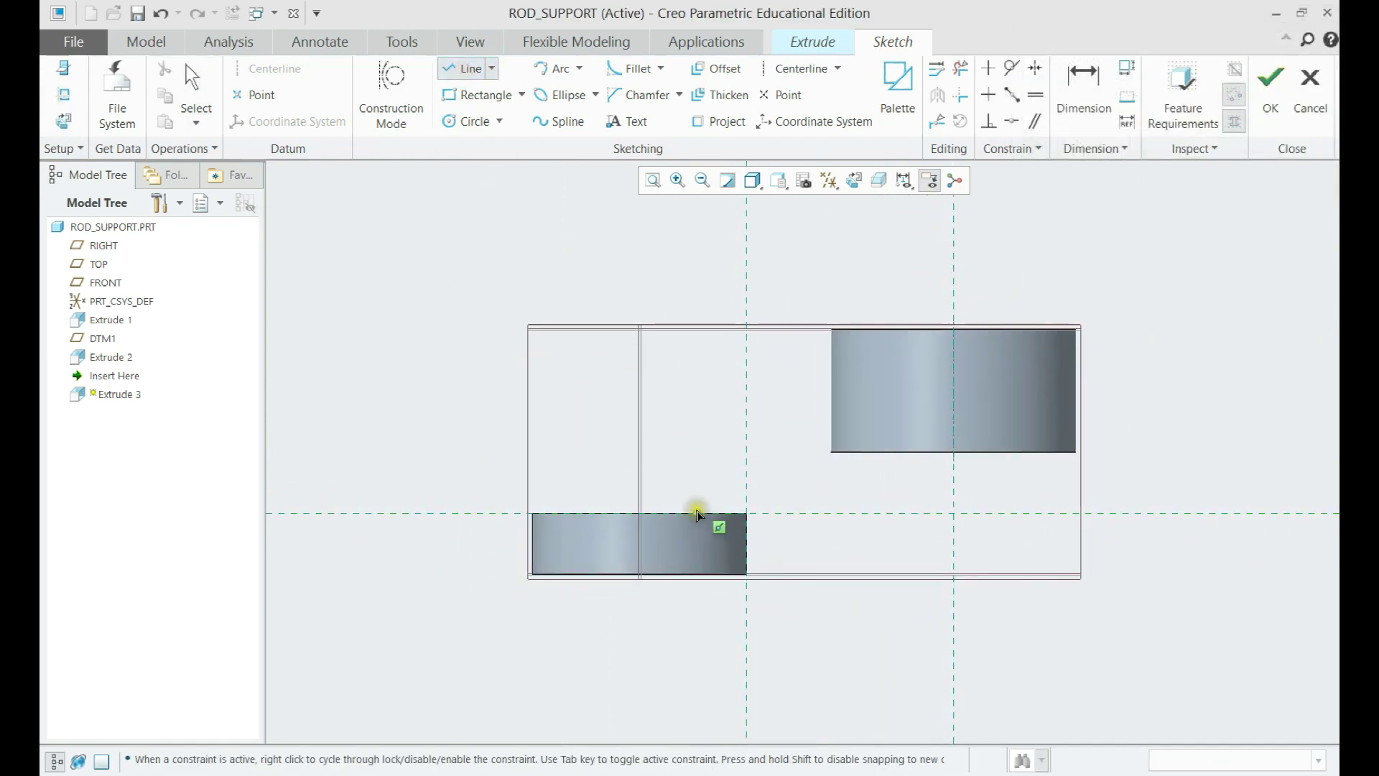
click(695, 512)
click(695, 394)
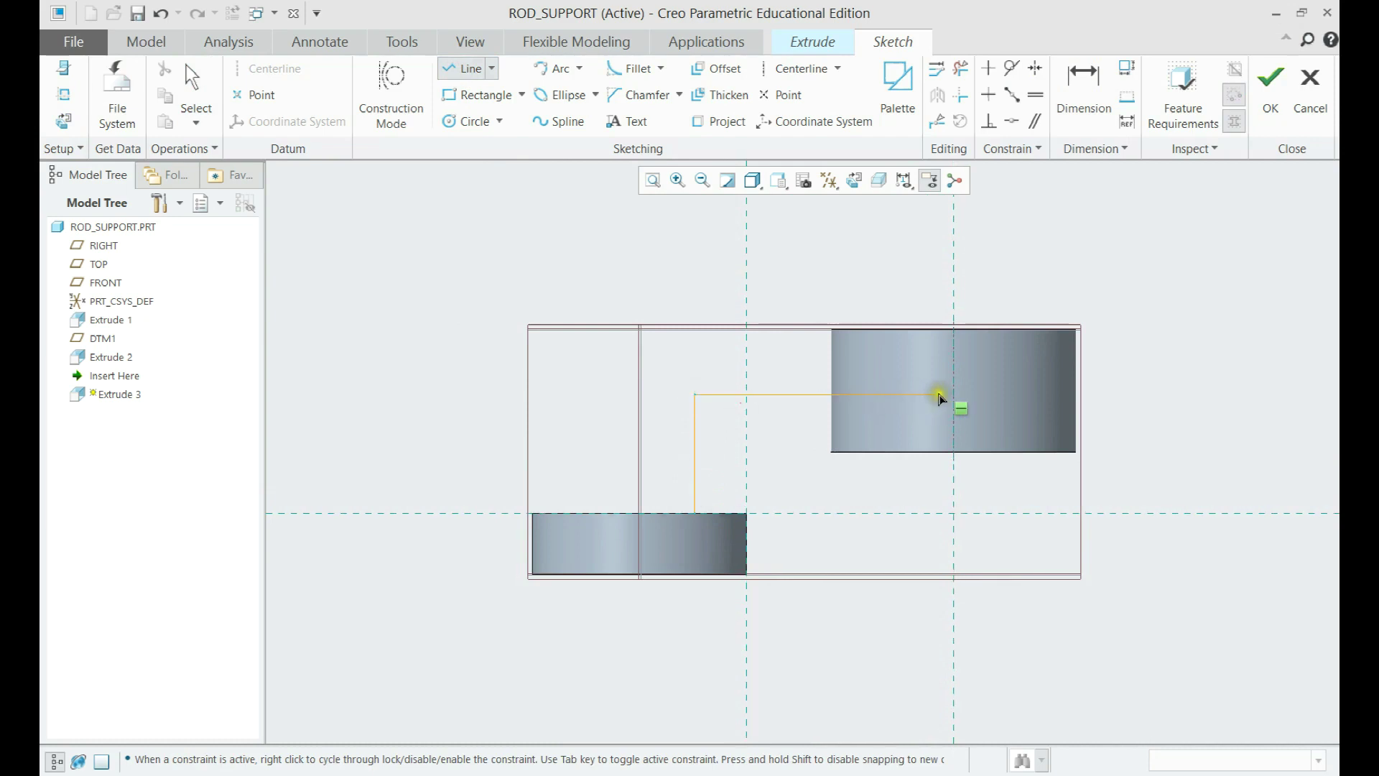
click(953, 394)
click(954, 451)
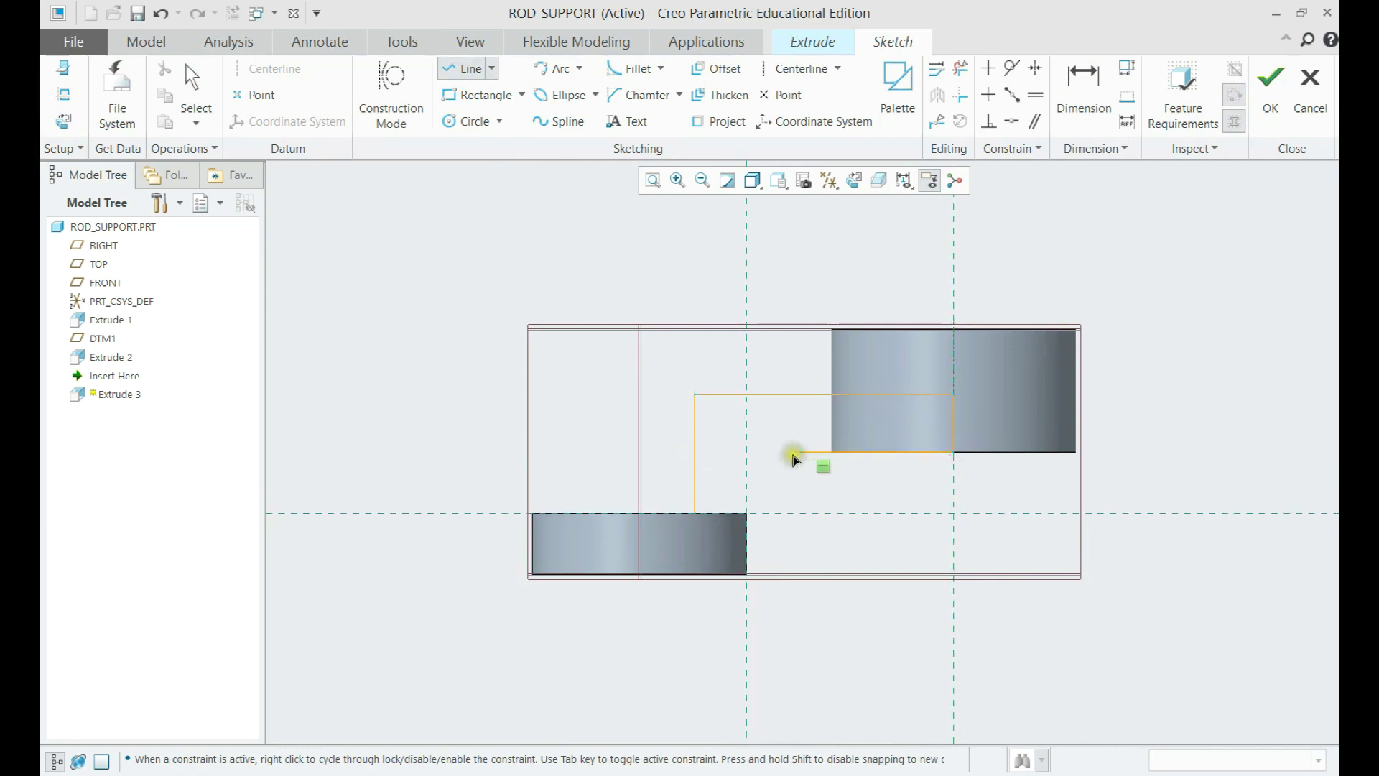
click(746, 452)
click(746, 513)
middle_click(747, 510)
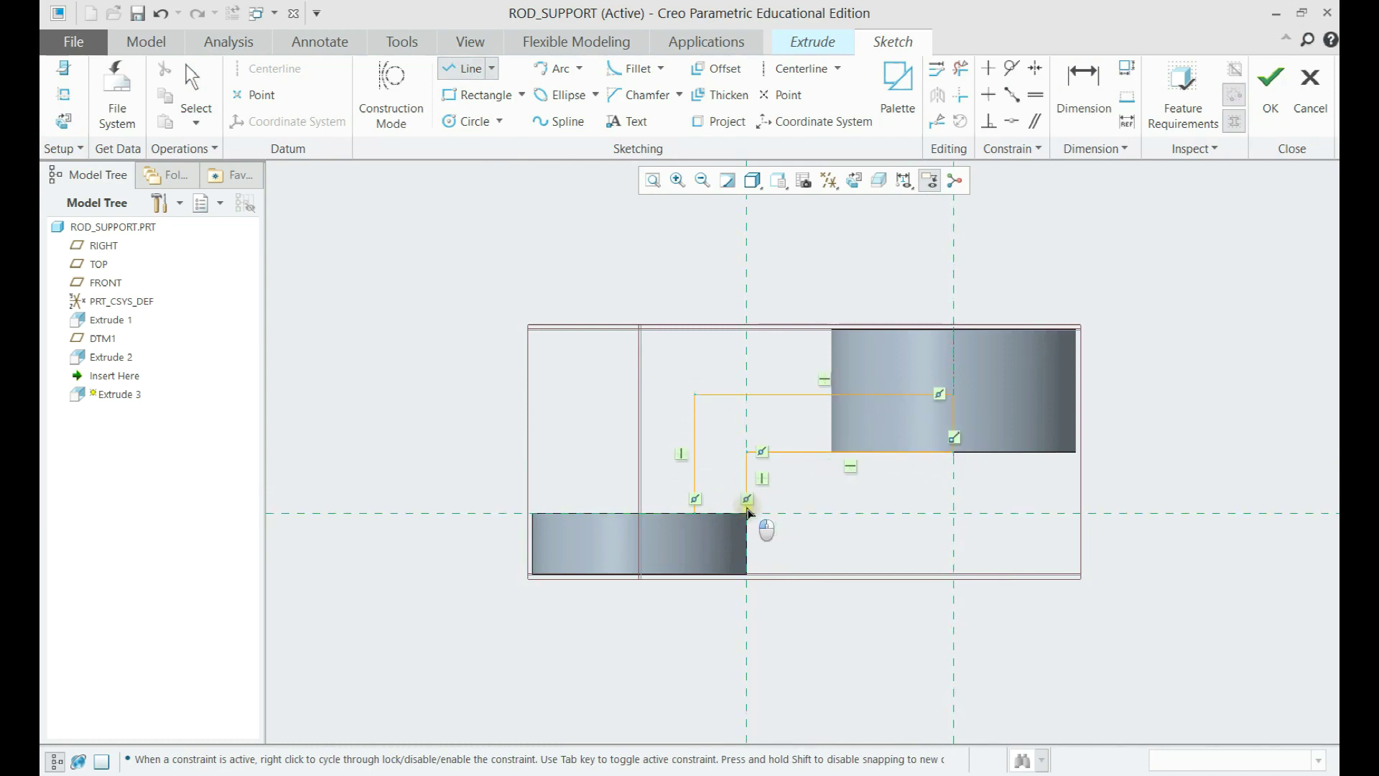
Close the L-shaped profile with a line along the base's top face and finish the line chain
click(691, 510)
middle_click(799, 487)
middle_click(802, 487)
Dimension the profile's short vertical line on the cylinder's axis and set it to 1
shift+middle_drag(807, 487, 765, 489)
click(1083, 86)
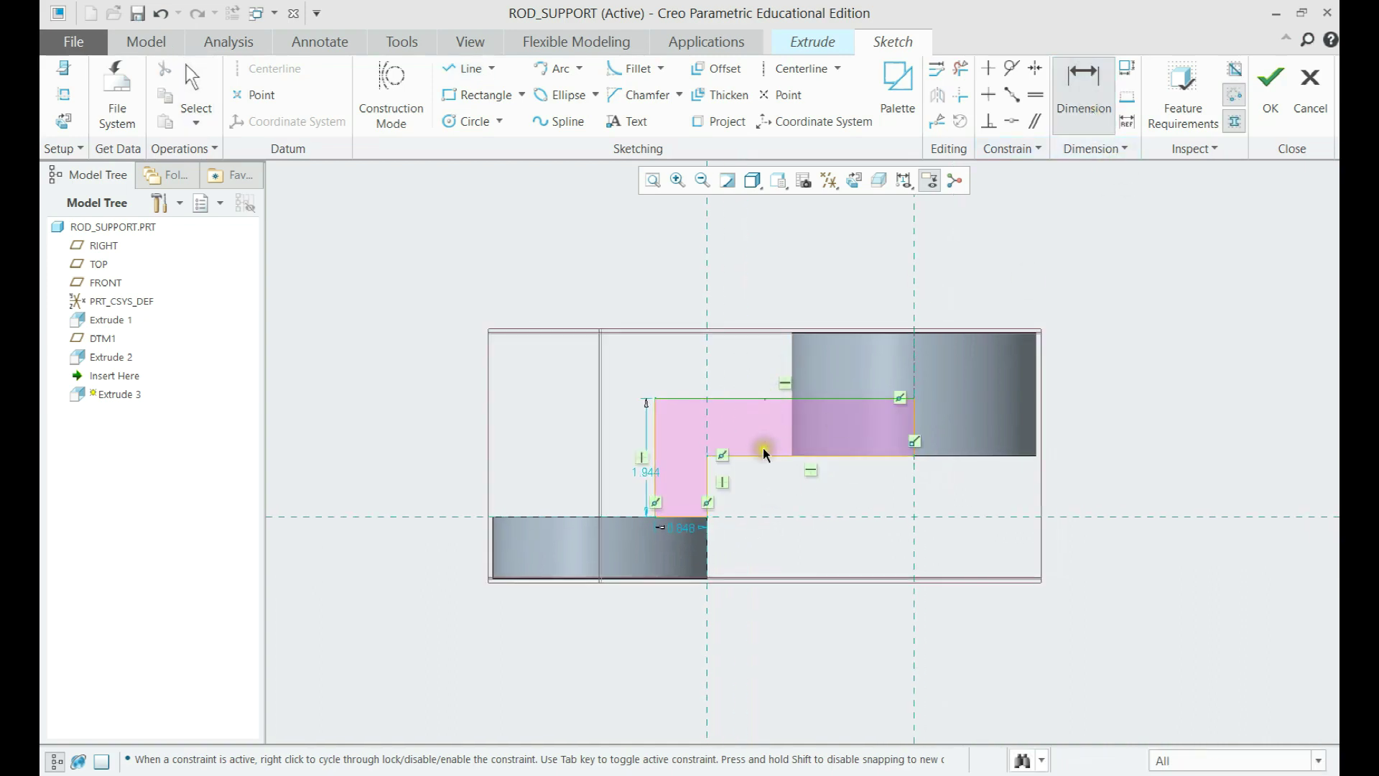
click(913, 427)
middle_click(961, 431)
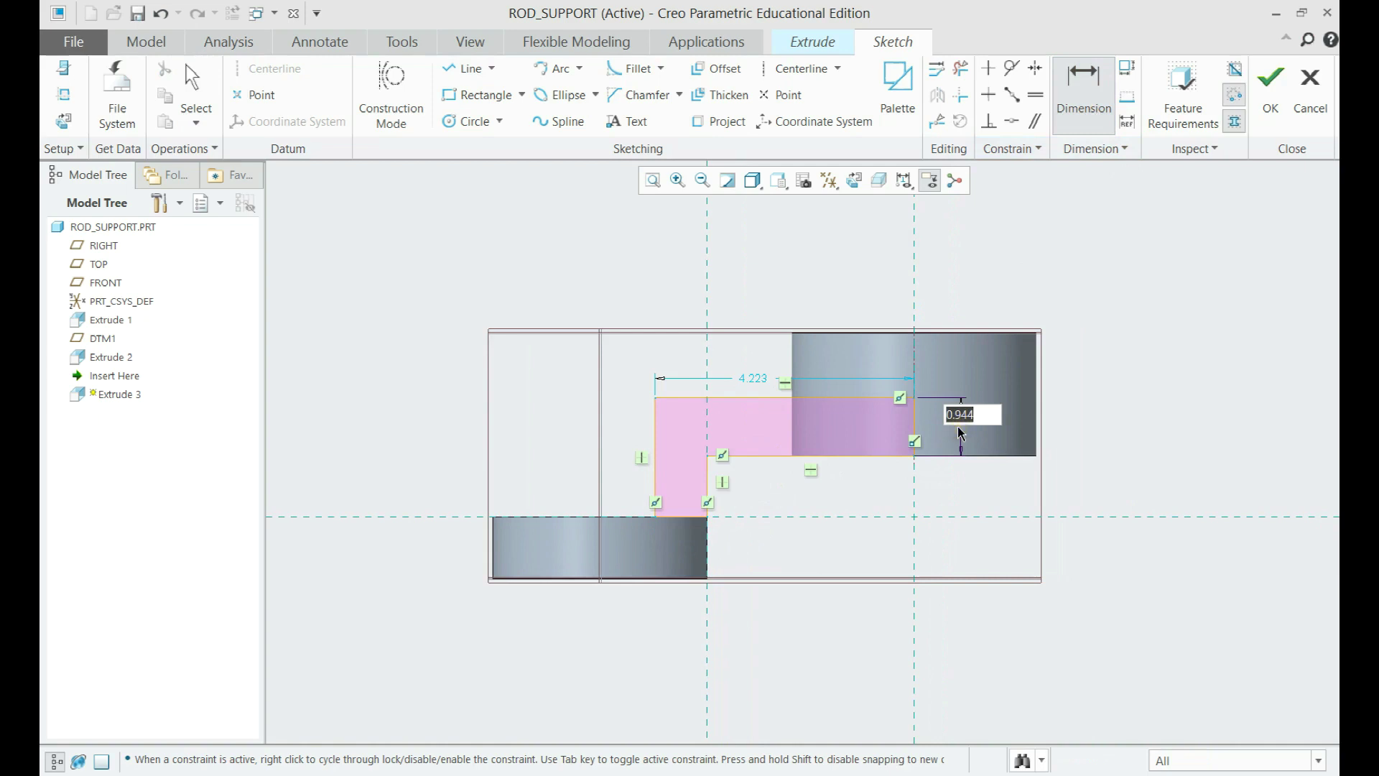
text(1)
key(Return)
Constrain the profile line on the base's top face equal to the 1.000 end line and complete the sketch
click(1035, 95)
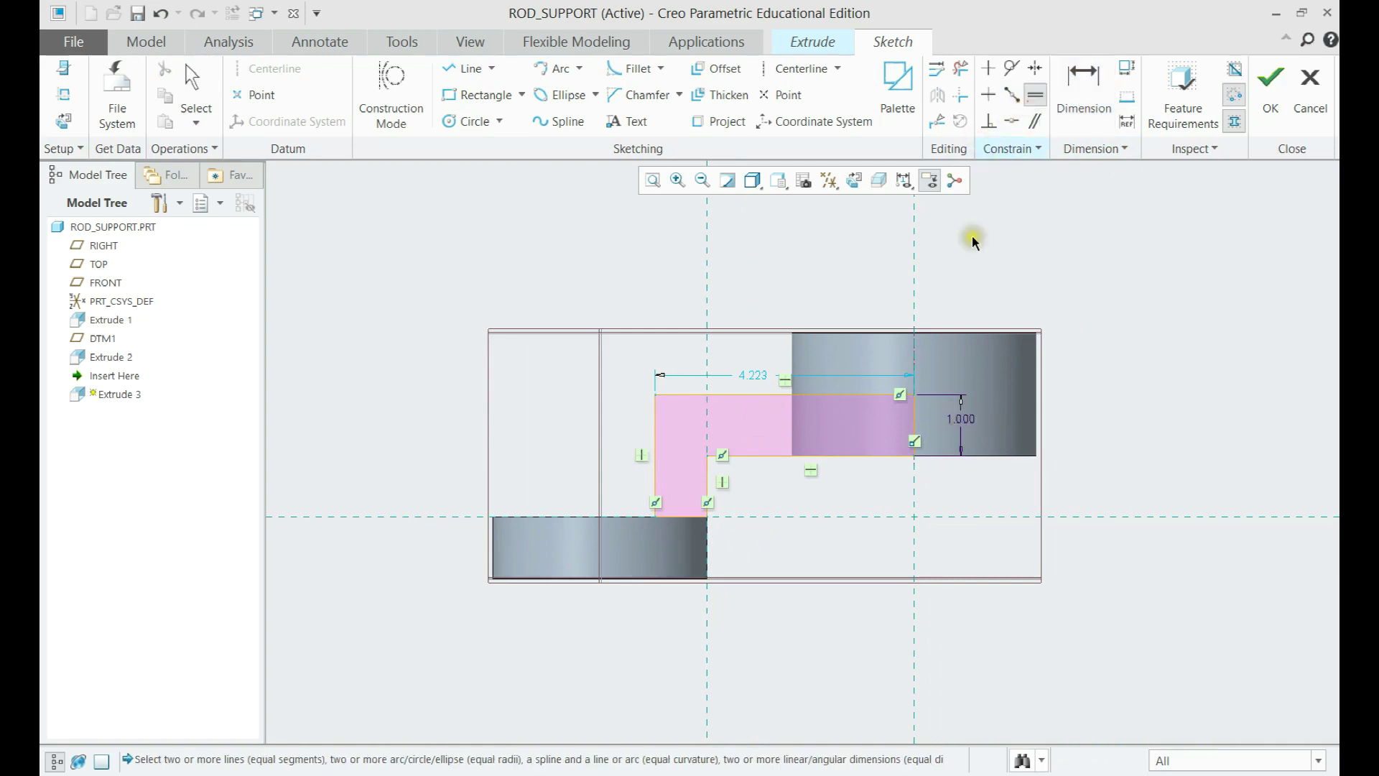
click(673, 515)
middle_click(804, 546)
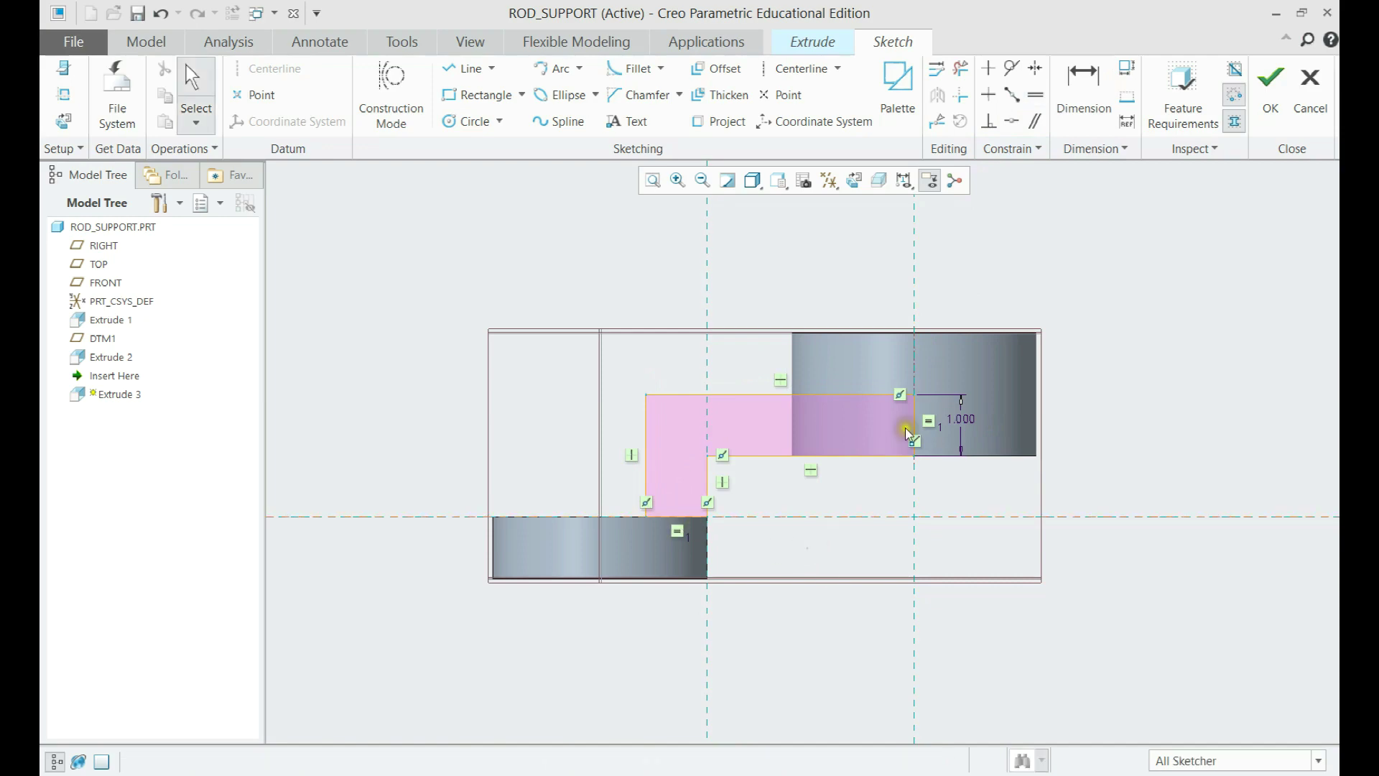
click(1260, 124)
Extrude the L-shaped profile symmetrically about the sketch plane with a total depth of 4
middle_drag(864, 367, 910, 407)
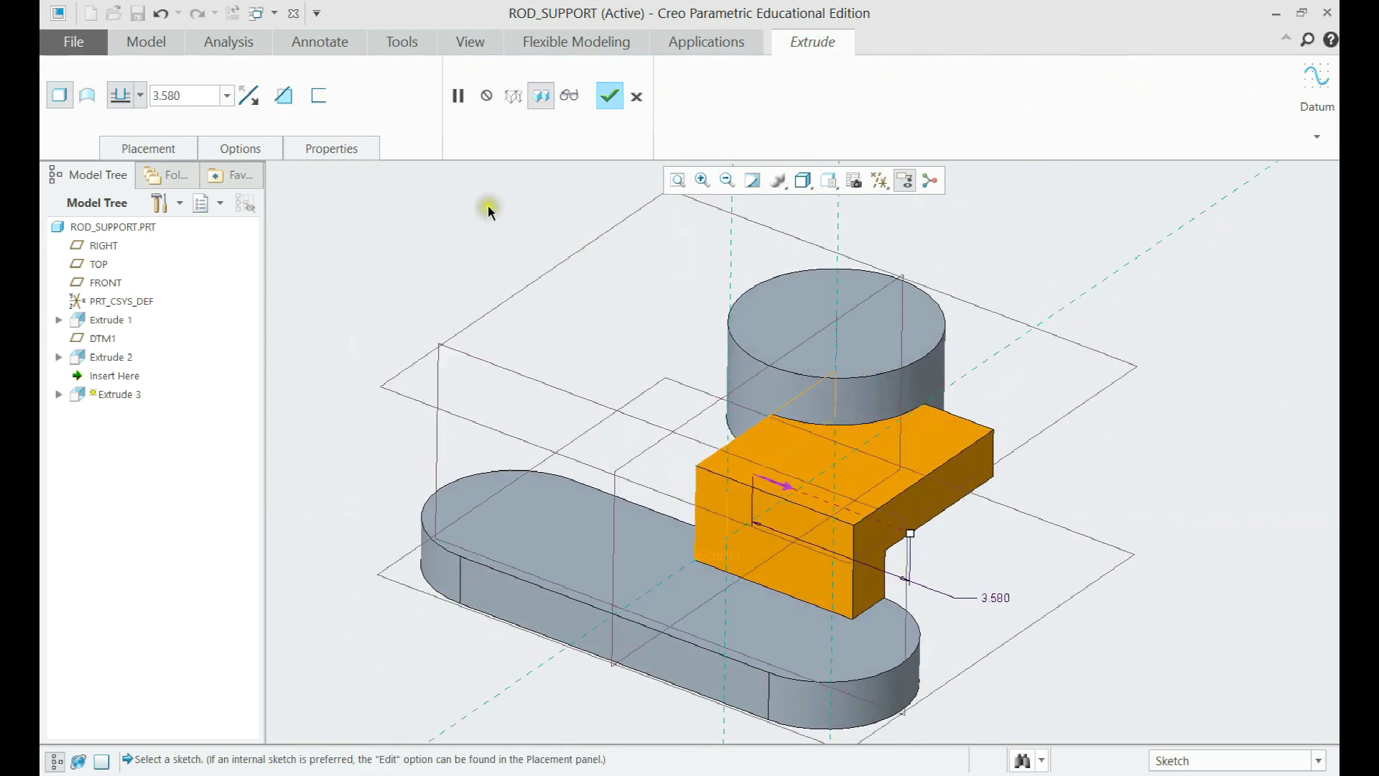
click(140, 95)
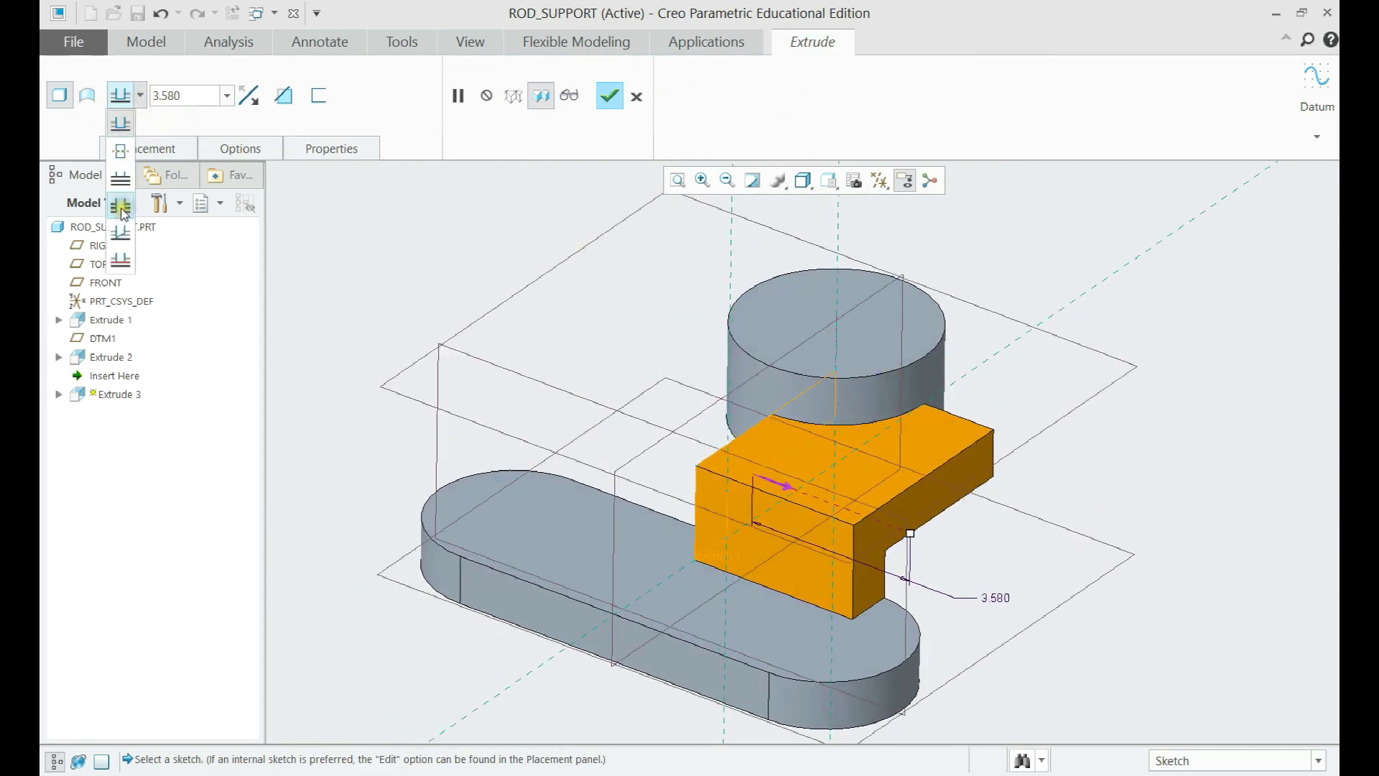
click(121, 151)
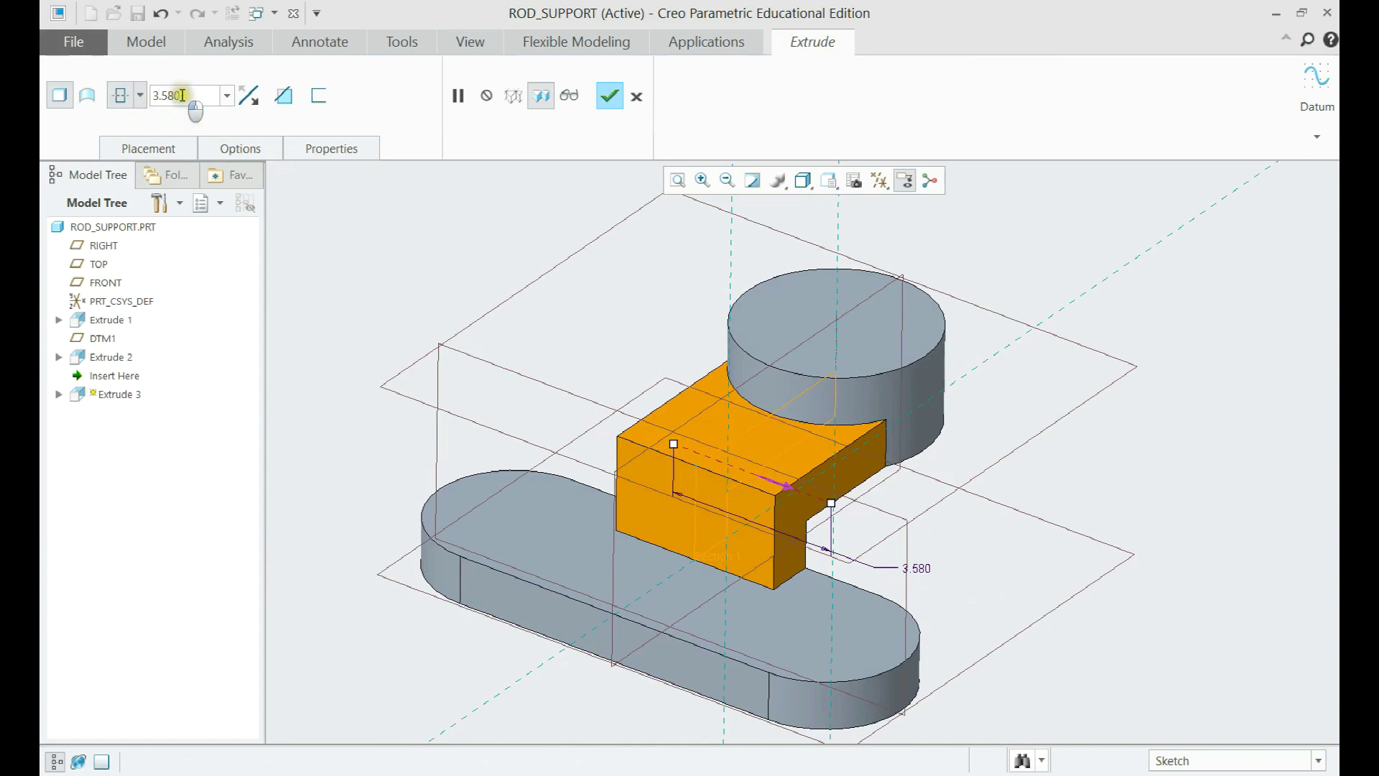
text(4)
key(Return)
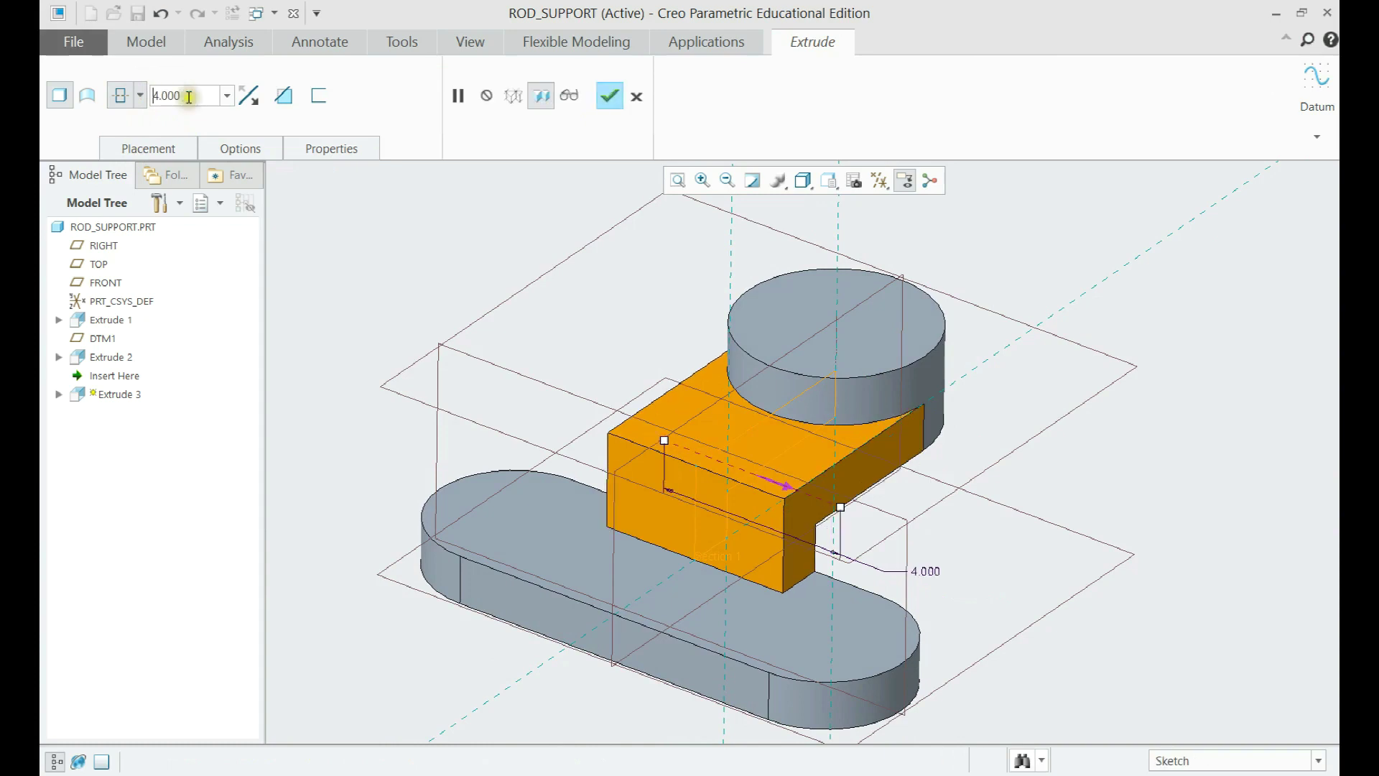
click(607, 100)
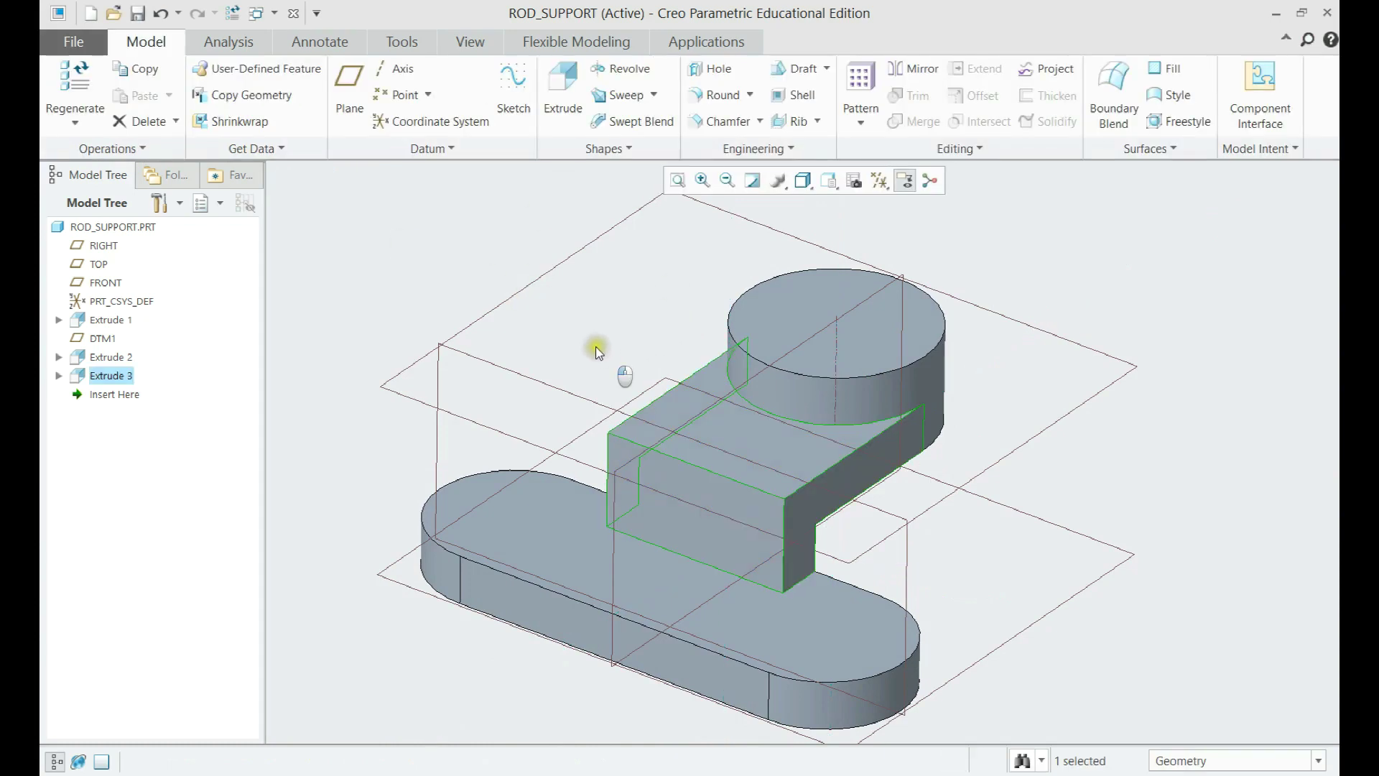
Hide the datum planes and start a sketch on the base's top face, oriented with the RIGHT plane facing right
click(879, 180)
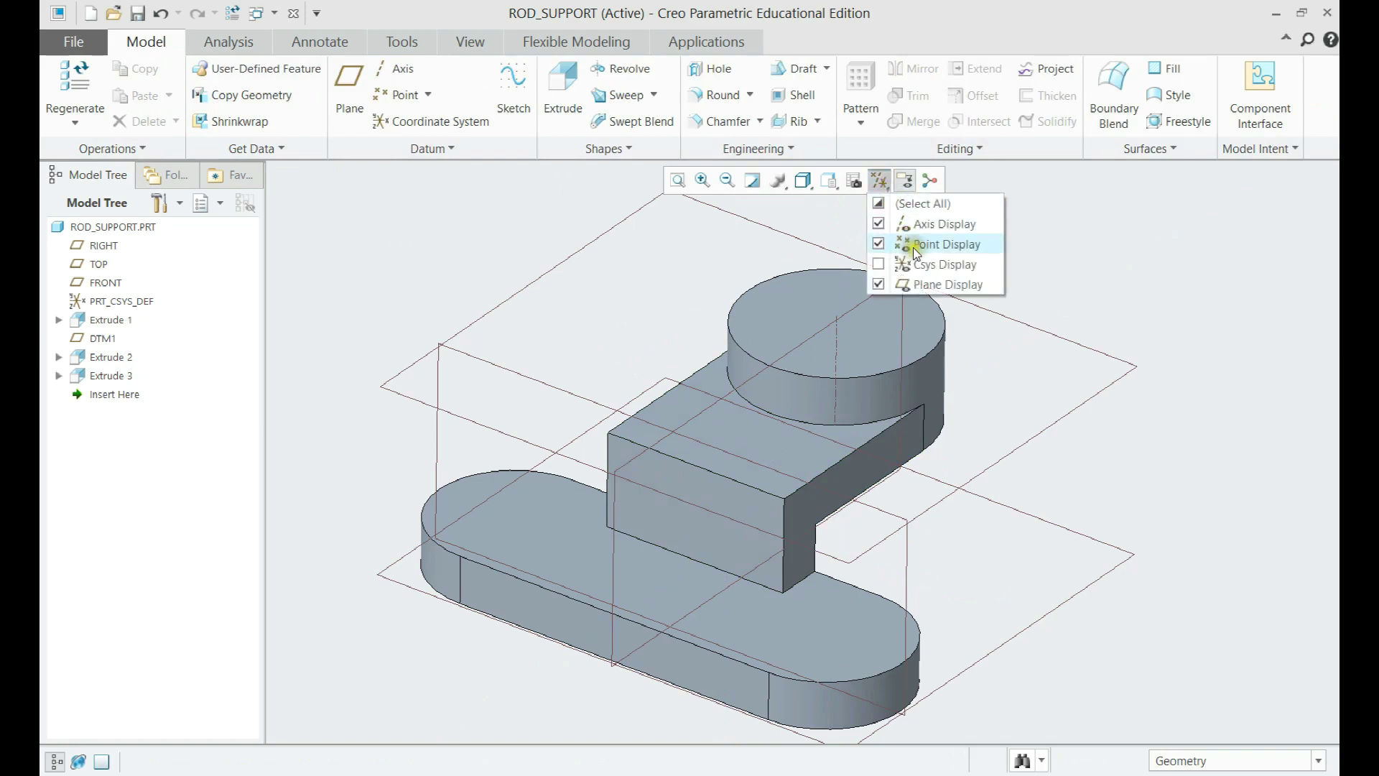
click(914, 286)
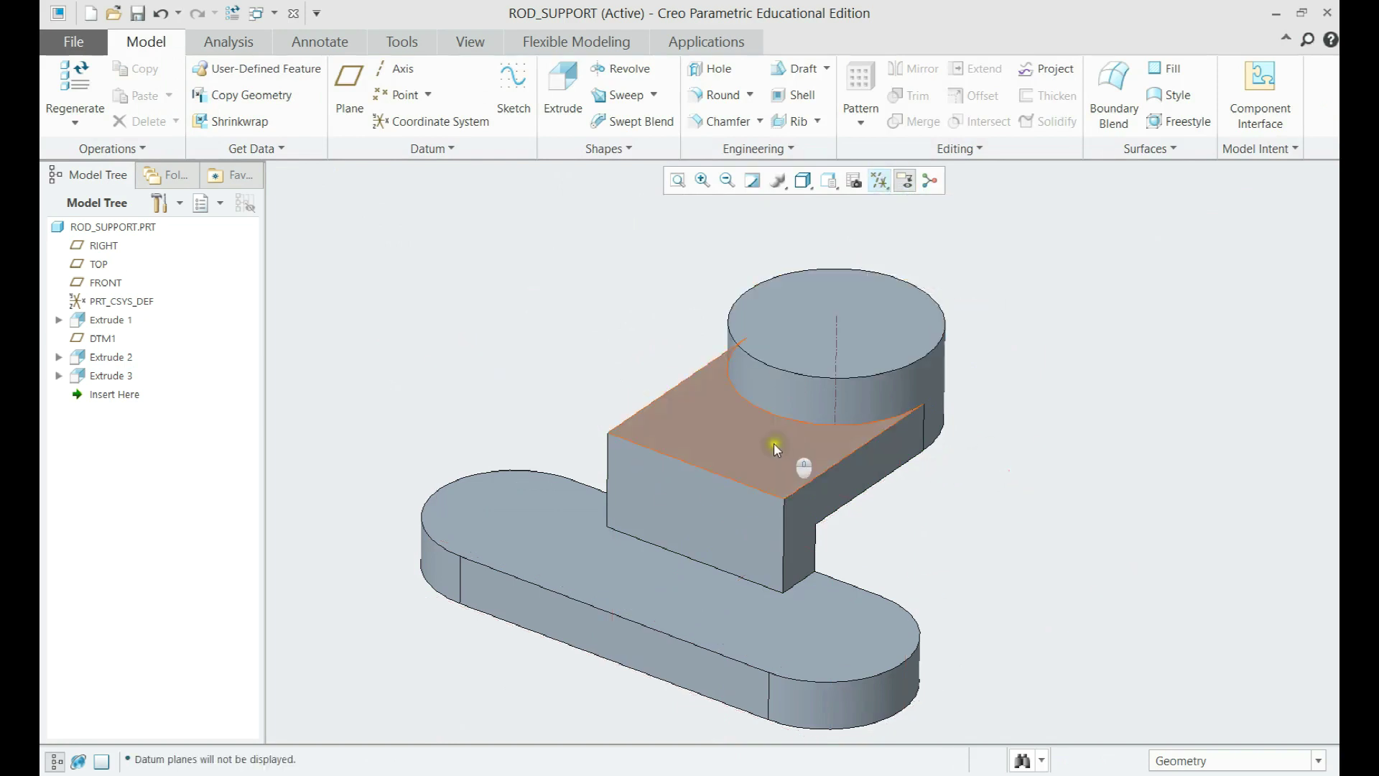
mouse_move(773, 443)
middle_down()
mouse_move(794, 415)
mouse_move(869, 425)
mouse_move(868, 459)
middle_up()
shift+middle_drag(786, 469, 775, 426)
shift+middle_drag(731, 430, 740, 396)
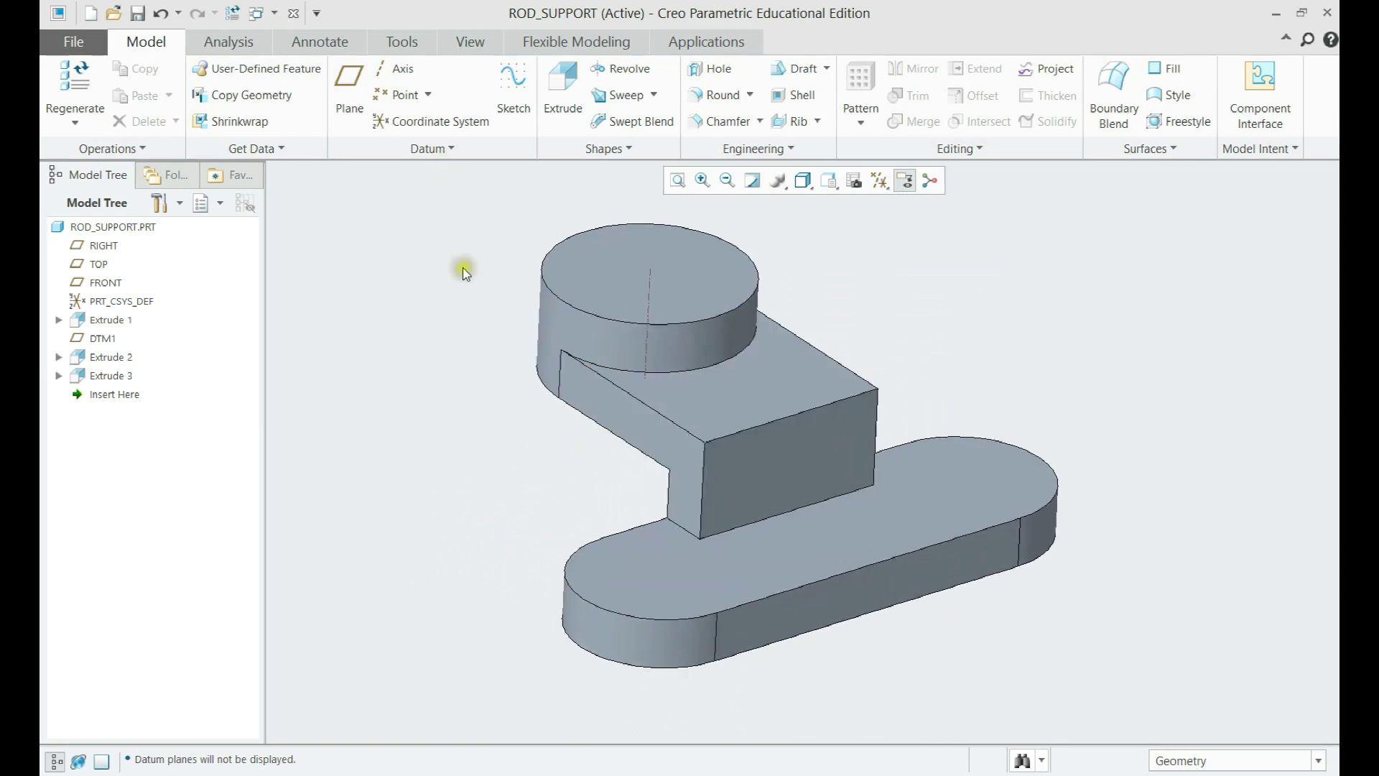
middle_drag(602, 380, 598, 271)
click(512, 90)
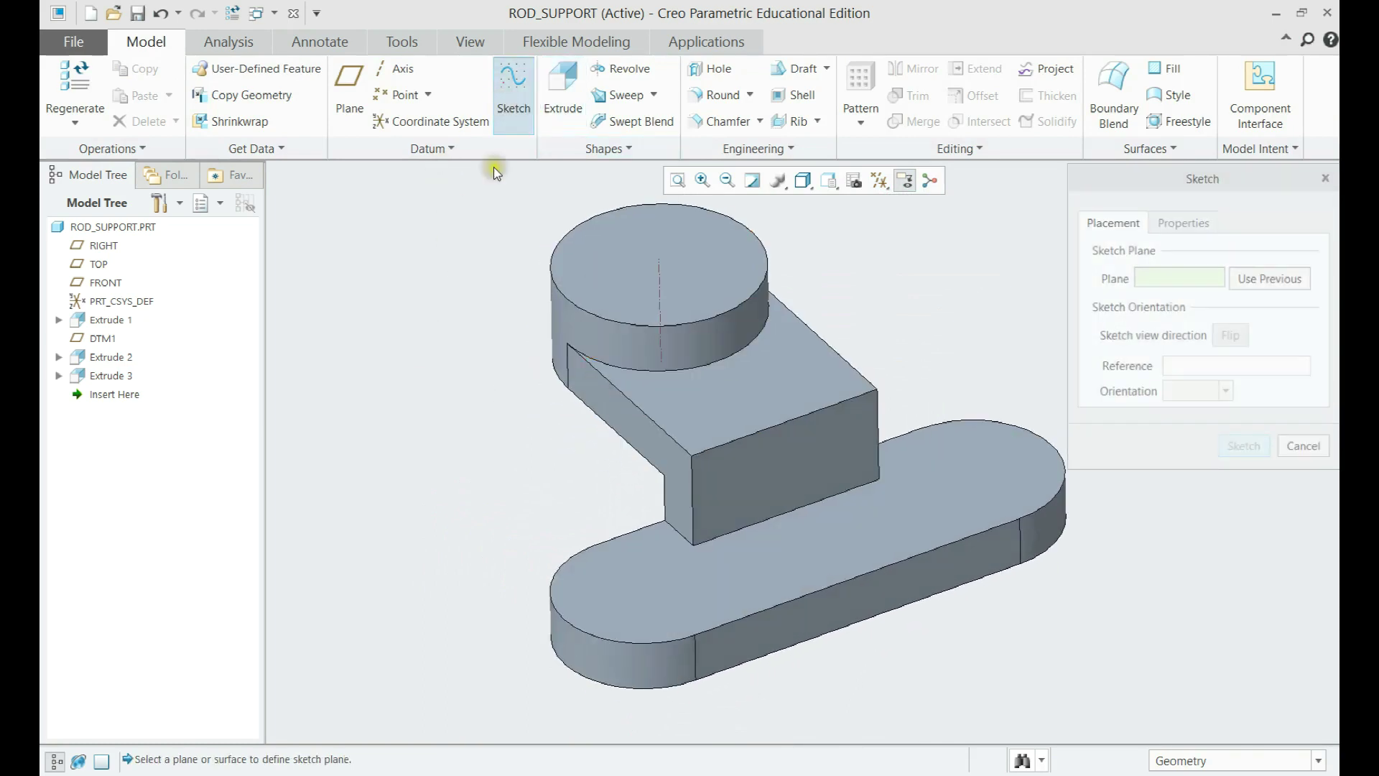
click(647, 563)
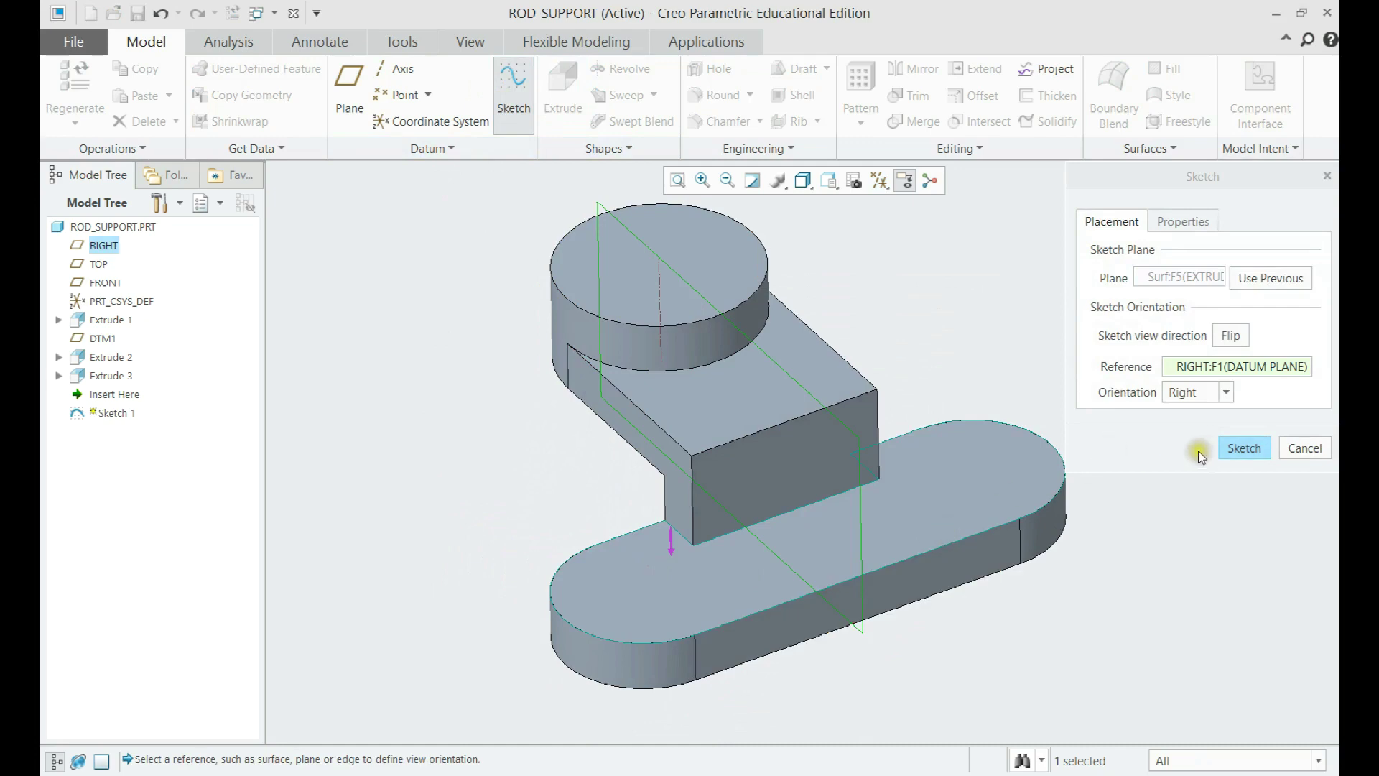
click(1243, 448)
Add the base's two rounded end surfaces as sketch references
click(63, 119)
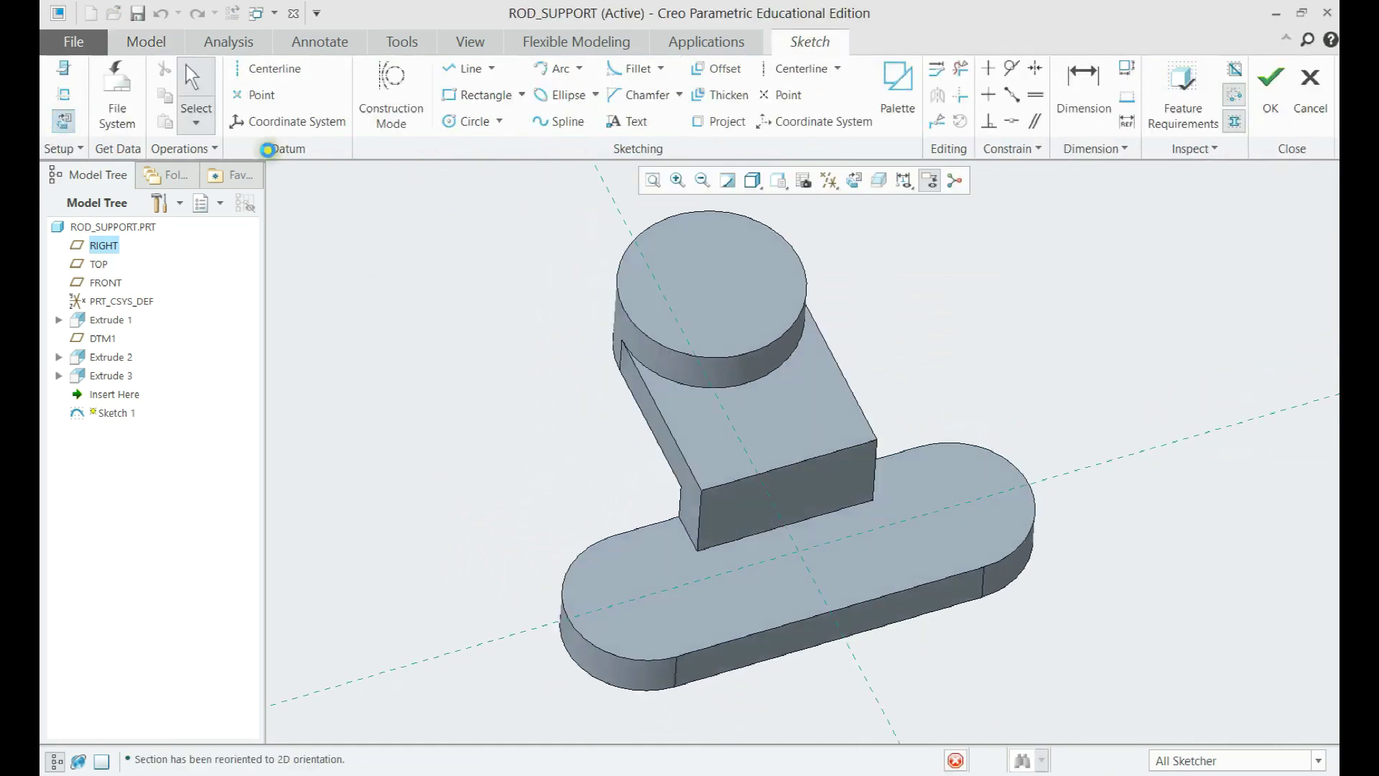
click(65, 98)
shift+middle_drag(600, 536, 566, 435)
middle_drag(564, 435, 538, 537)
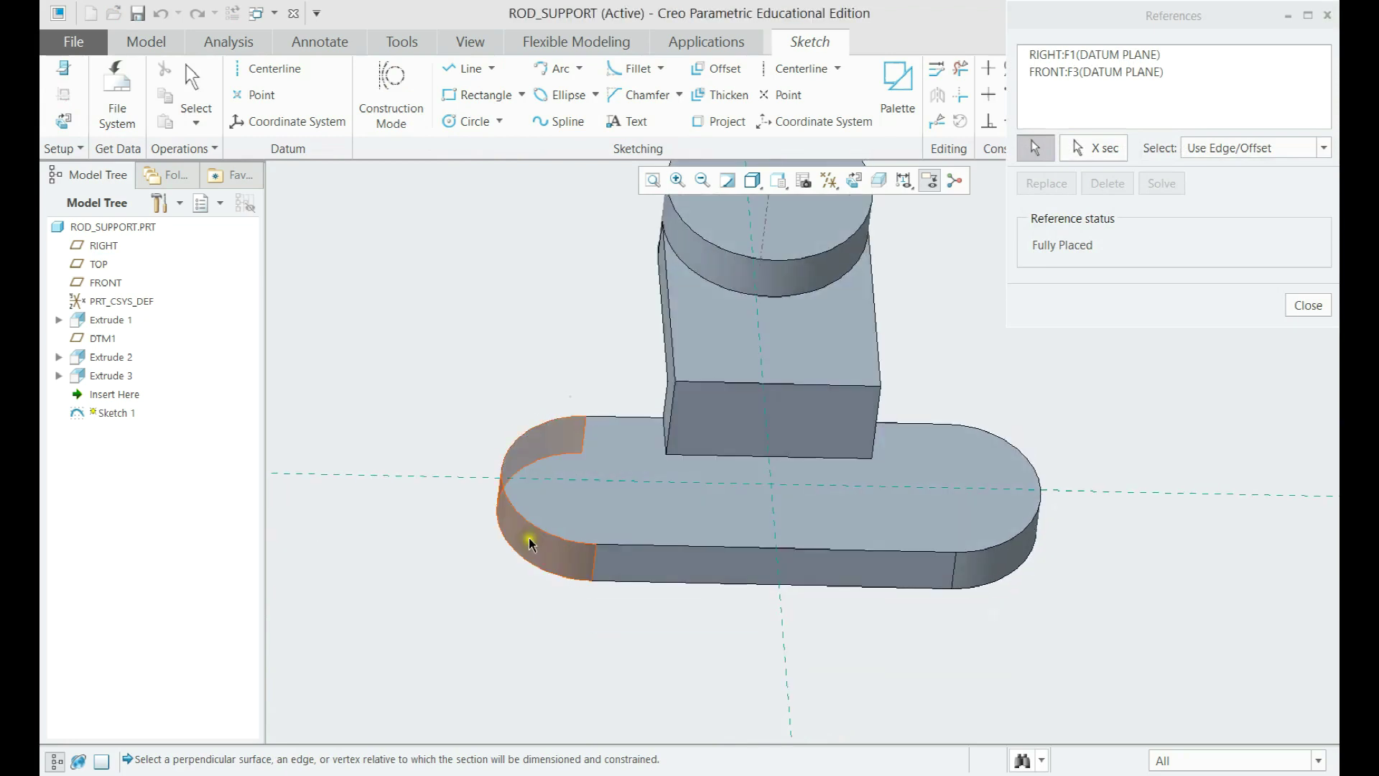
click(529, 544)
click(991, 579)
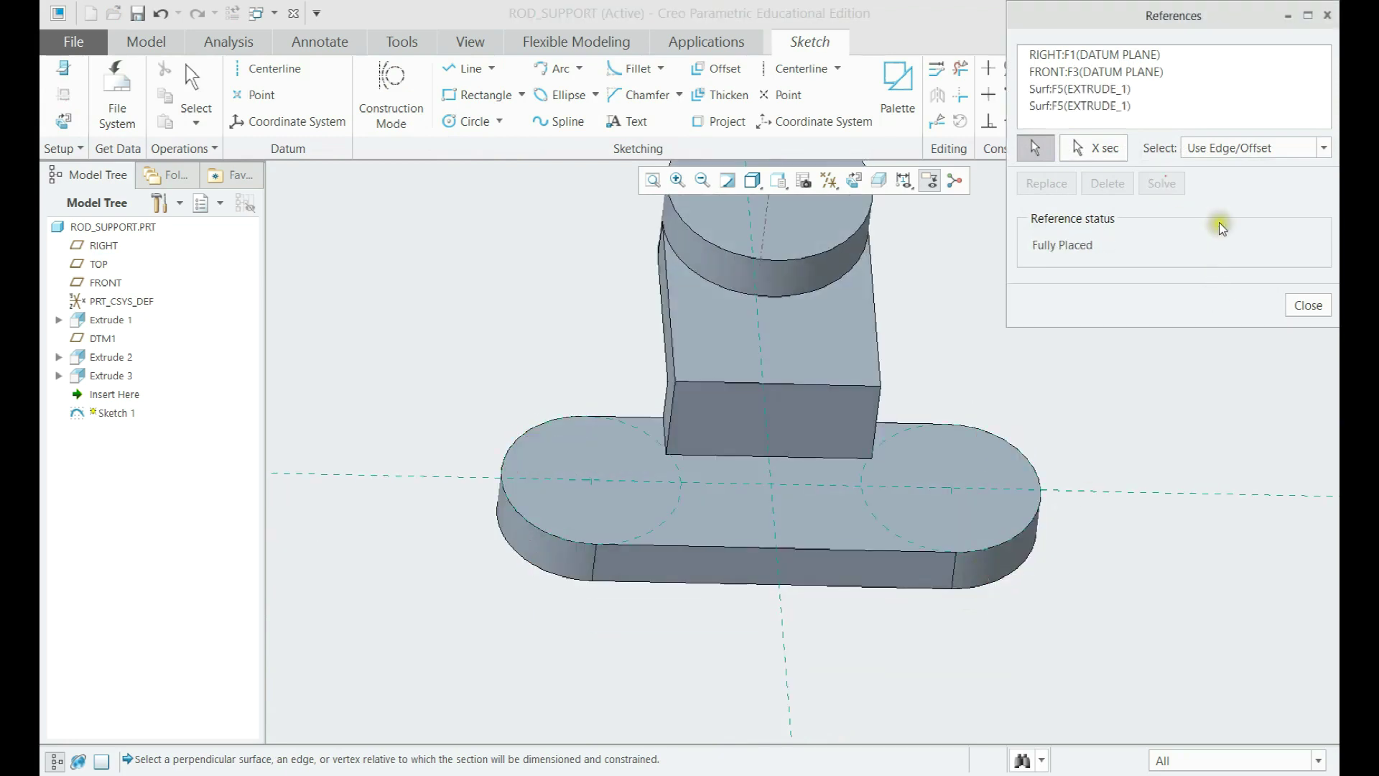
click(1308, 305)
Place datum points at the centres of the base's two rounded ends and complete the sketch
click(66, 121)
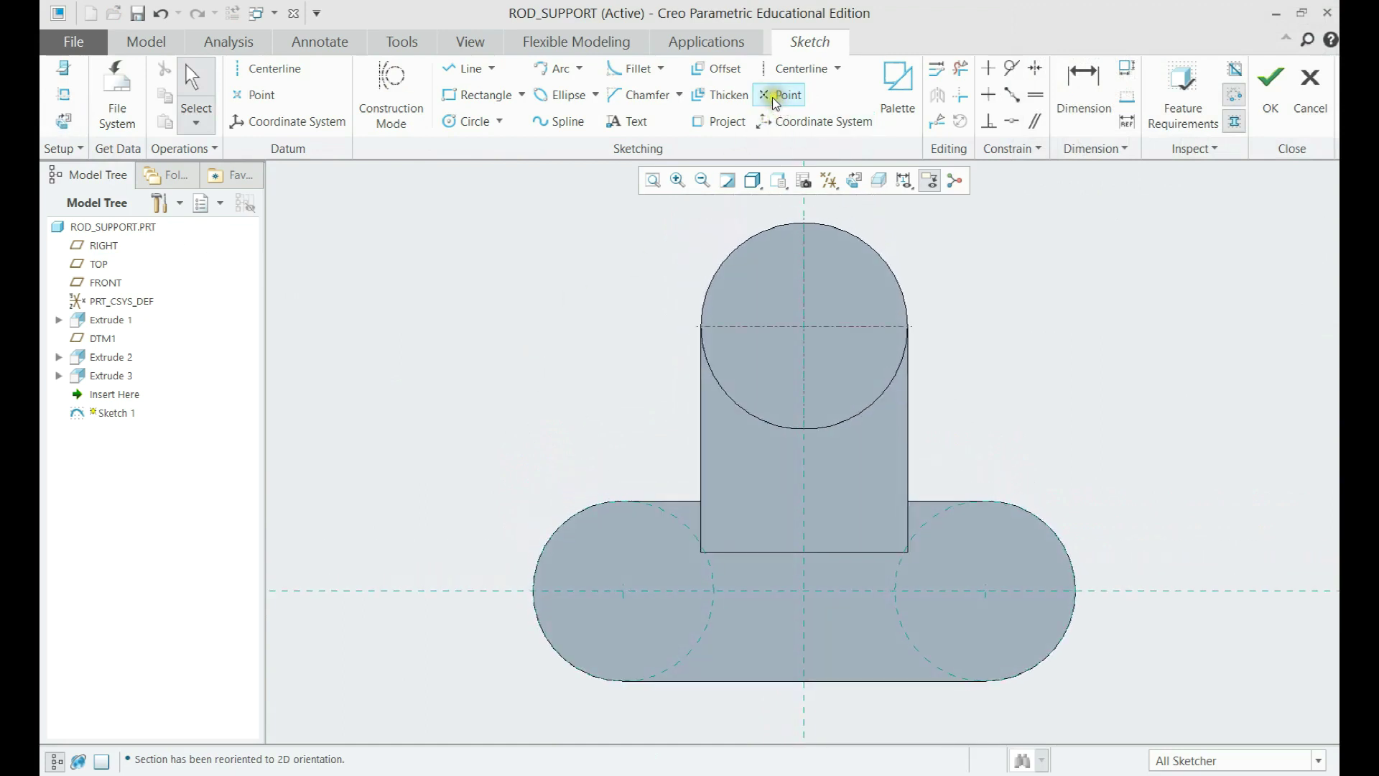
click(253, 94)
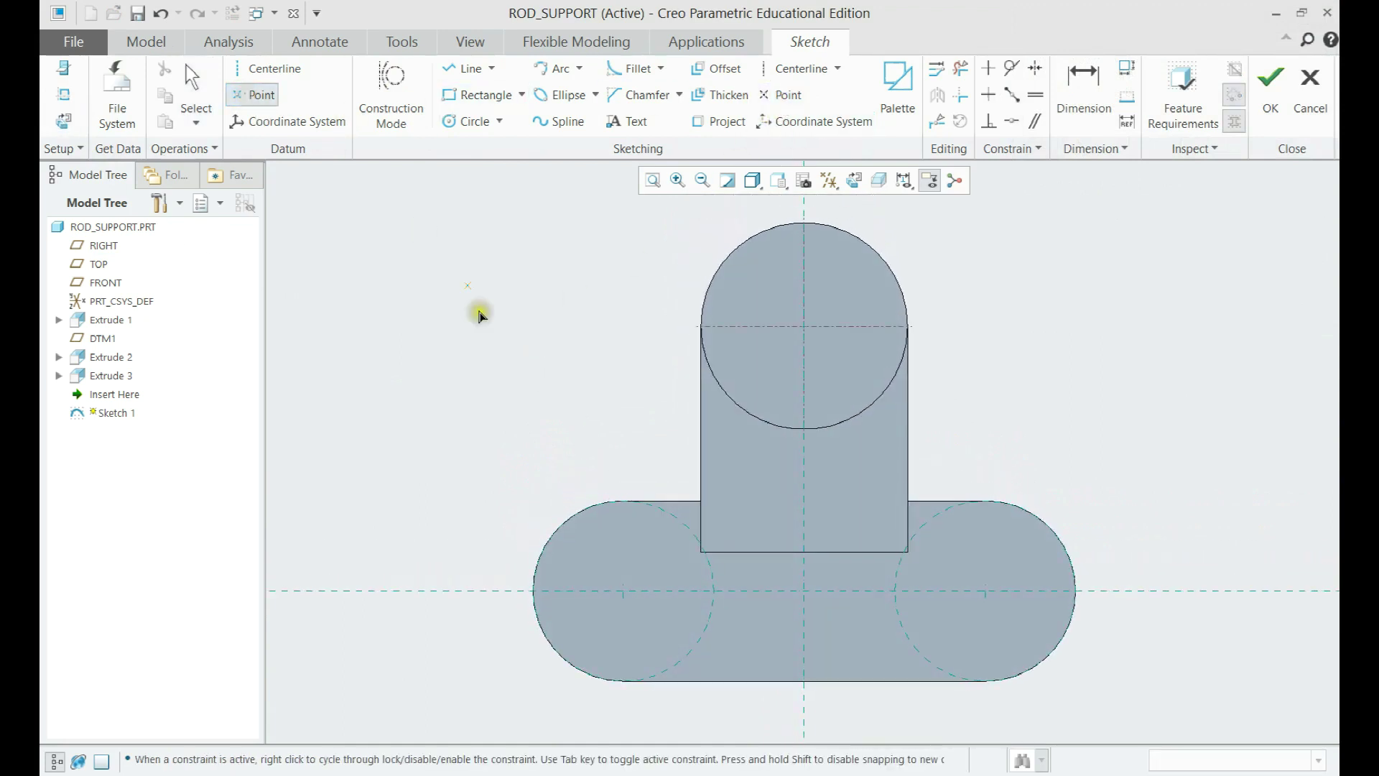
click(621, 591)
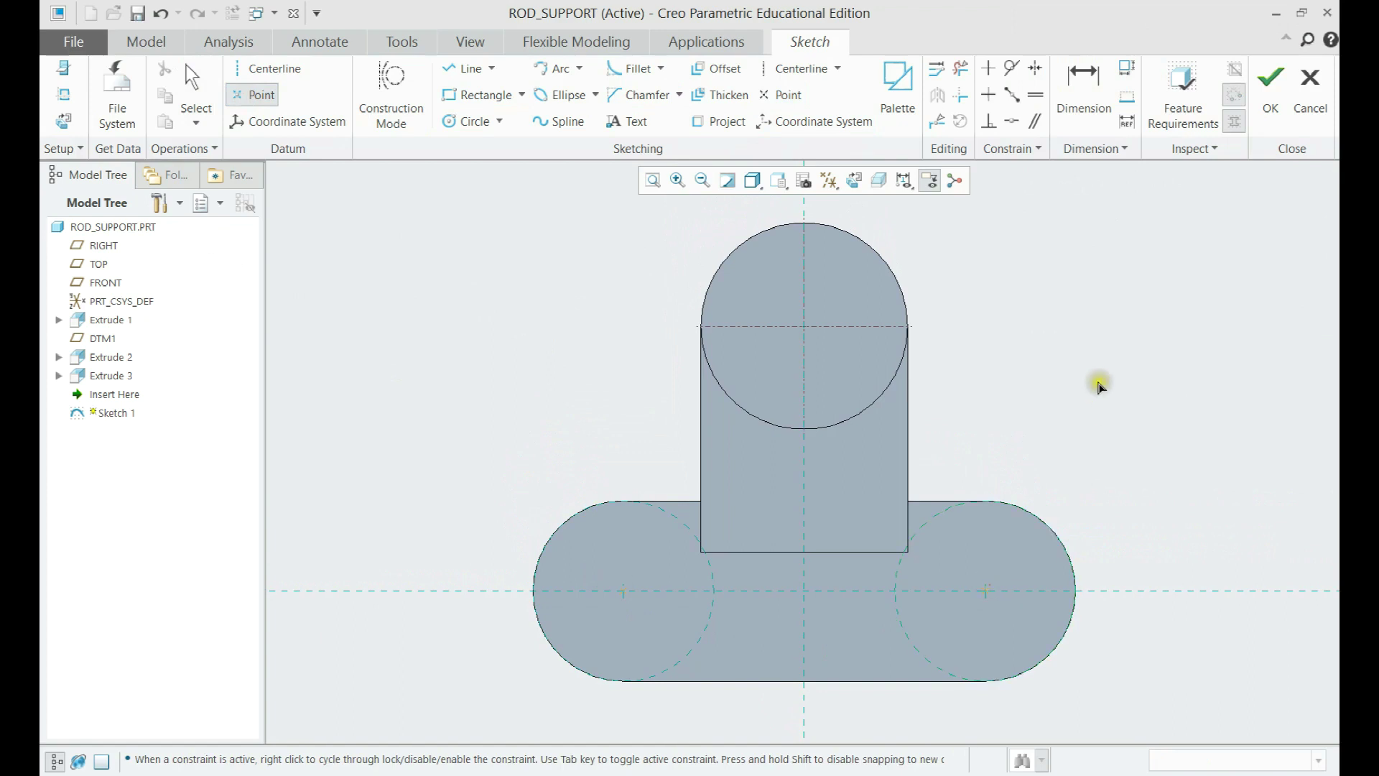
click(1271, 89)
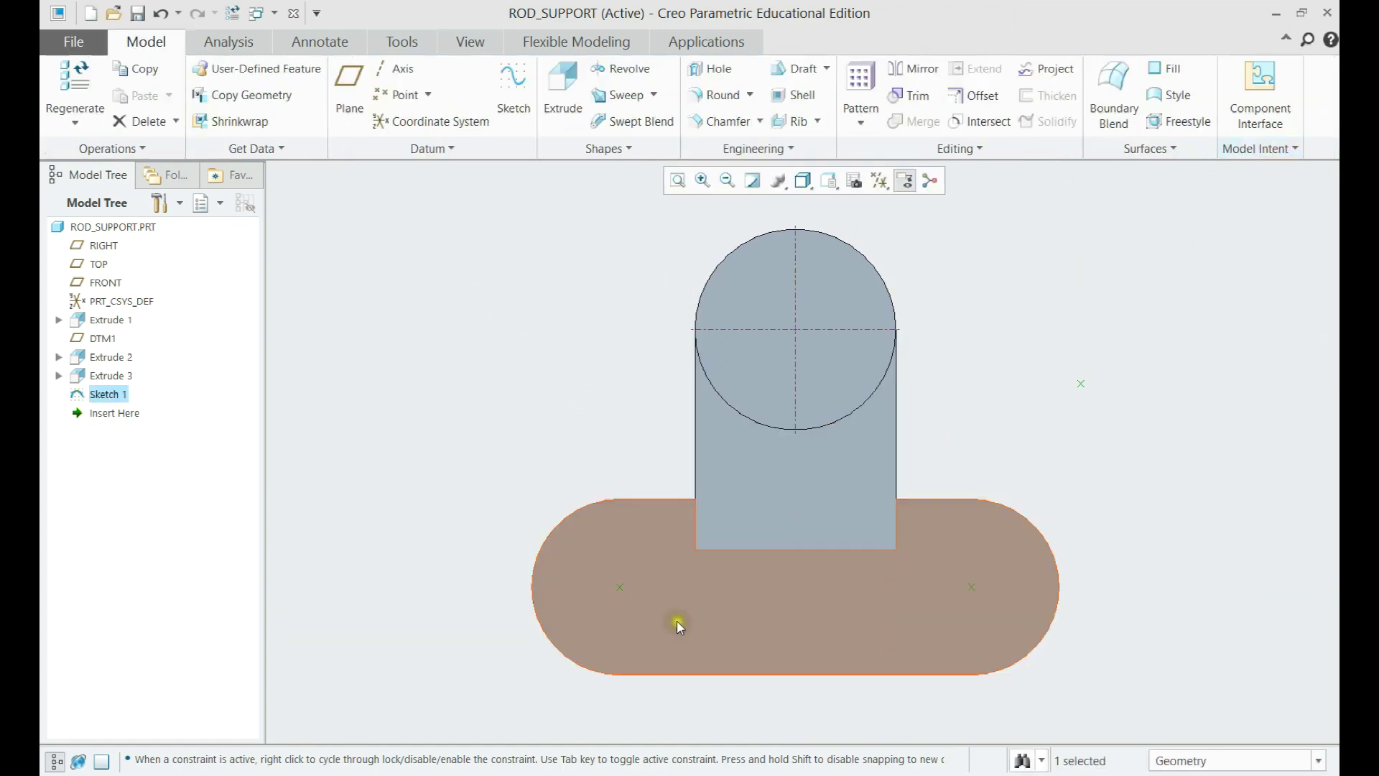
Edit the definition of Sketch 1, delete the stray point outside the part, and complete the sketch
mouse_move(675, 622)
middle_down()
mouse_move(714, 560)
mouse_move(946, 511)
middle_up()
click(947, 511)
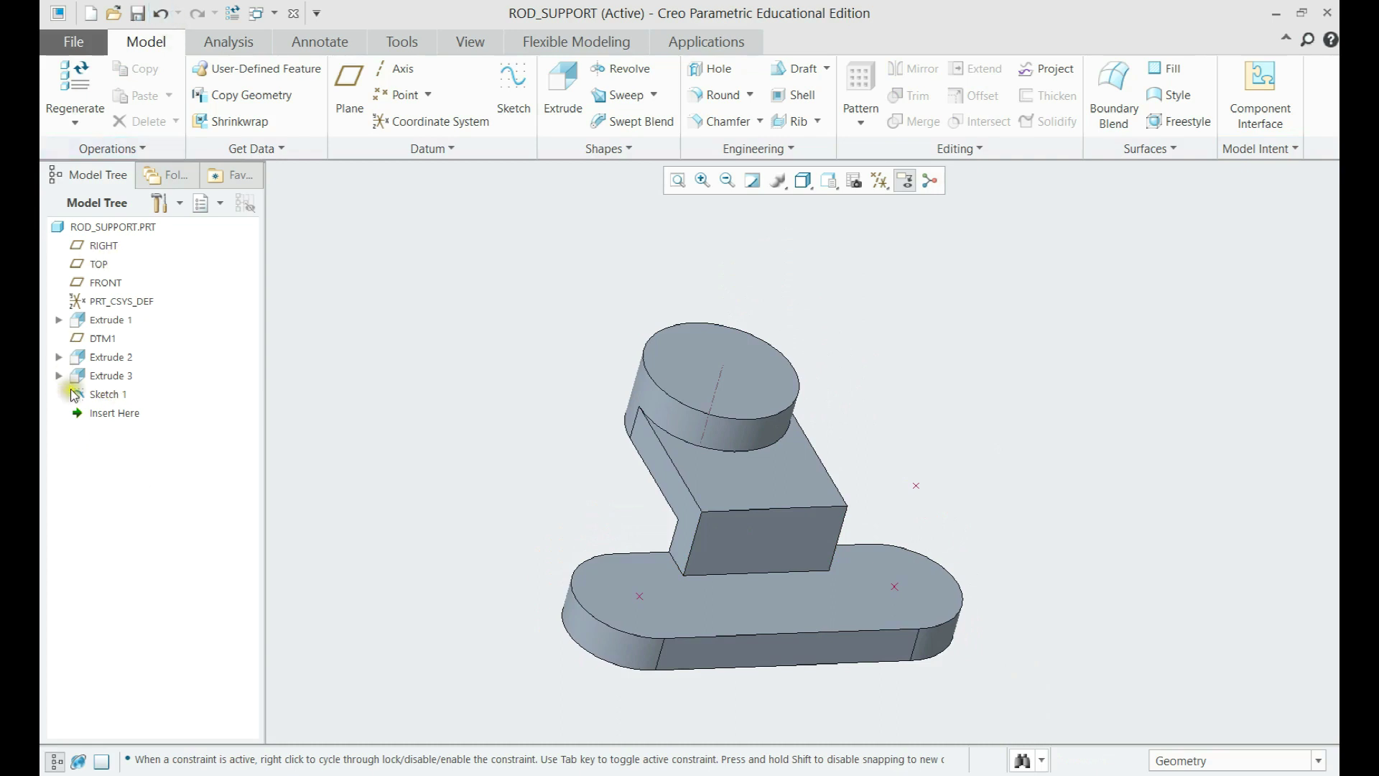
click(101, 395)
click(136, 296)
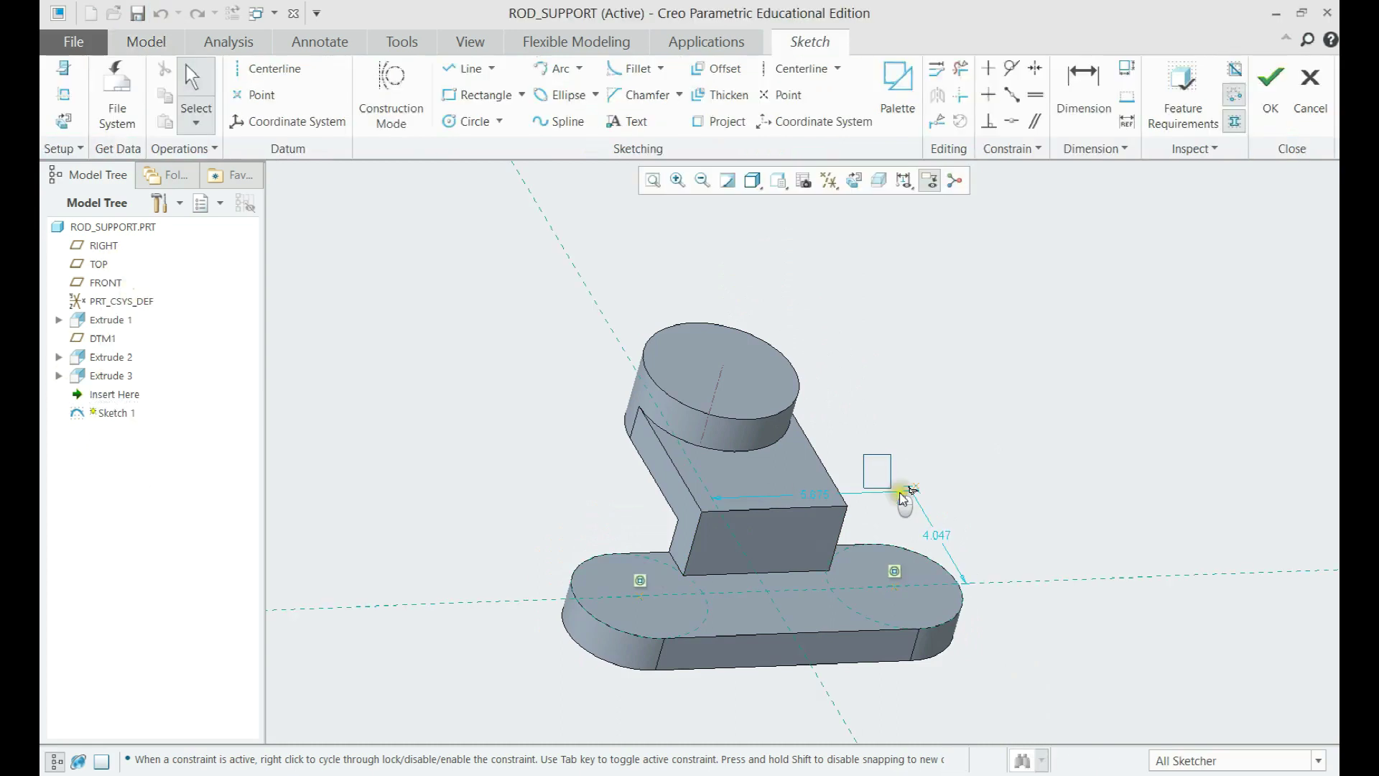
mouse_move(903, 497)
mouse_down()
mouse_move(941, 507)
mouse_move(937, 493)
mouse_up()
key(Delete)
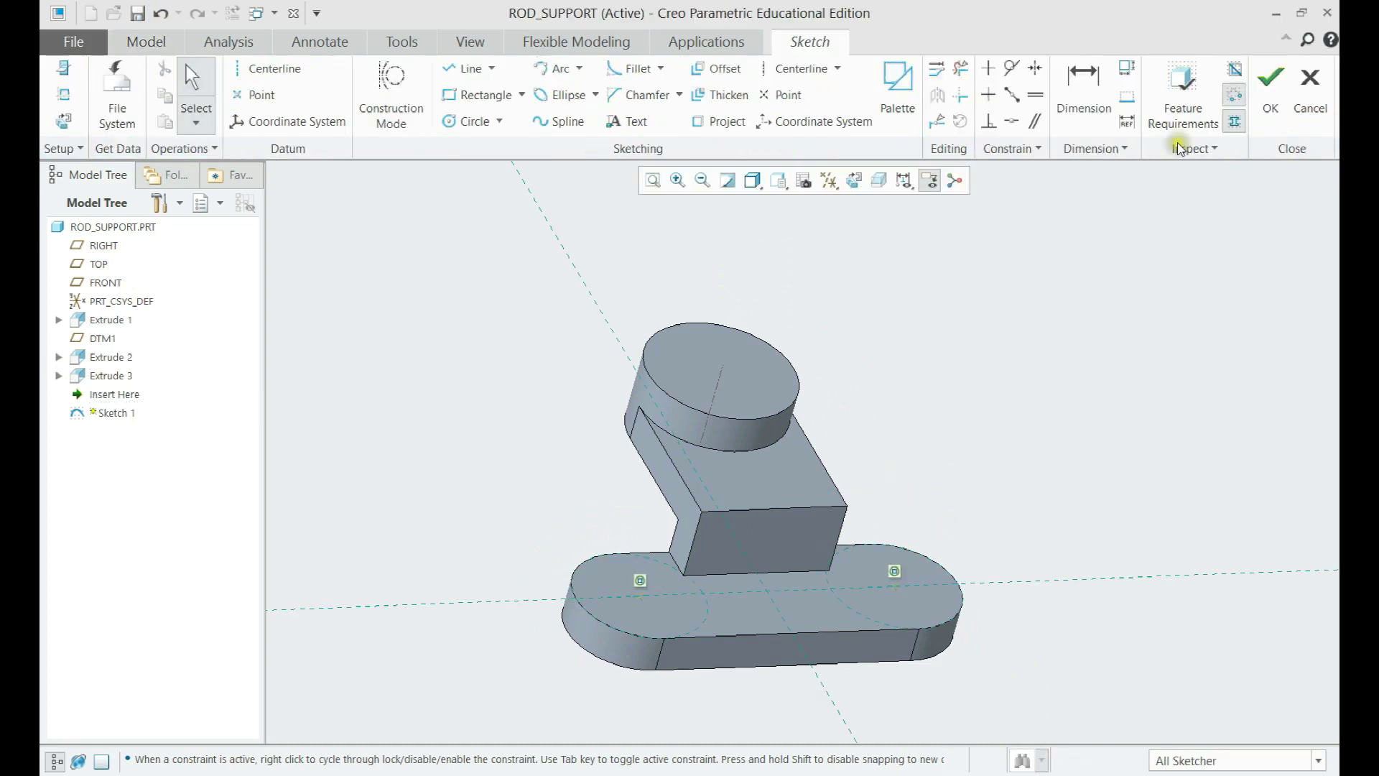
click(1269, 79)
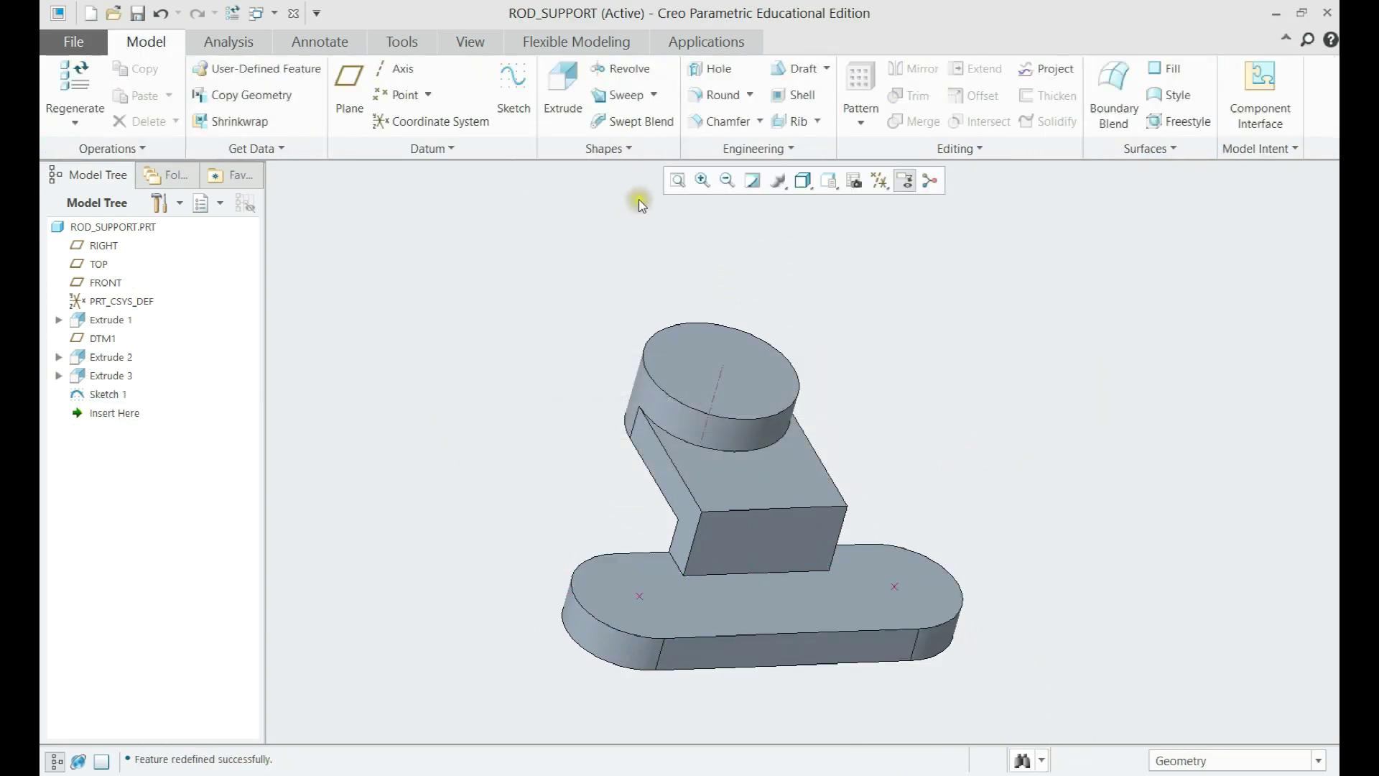
Place a hole on the base's top face at one end's datum point and set its depth to Through All
click(712, 69)
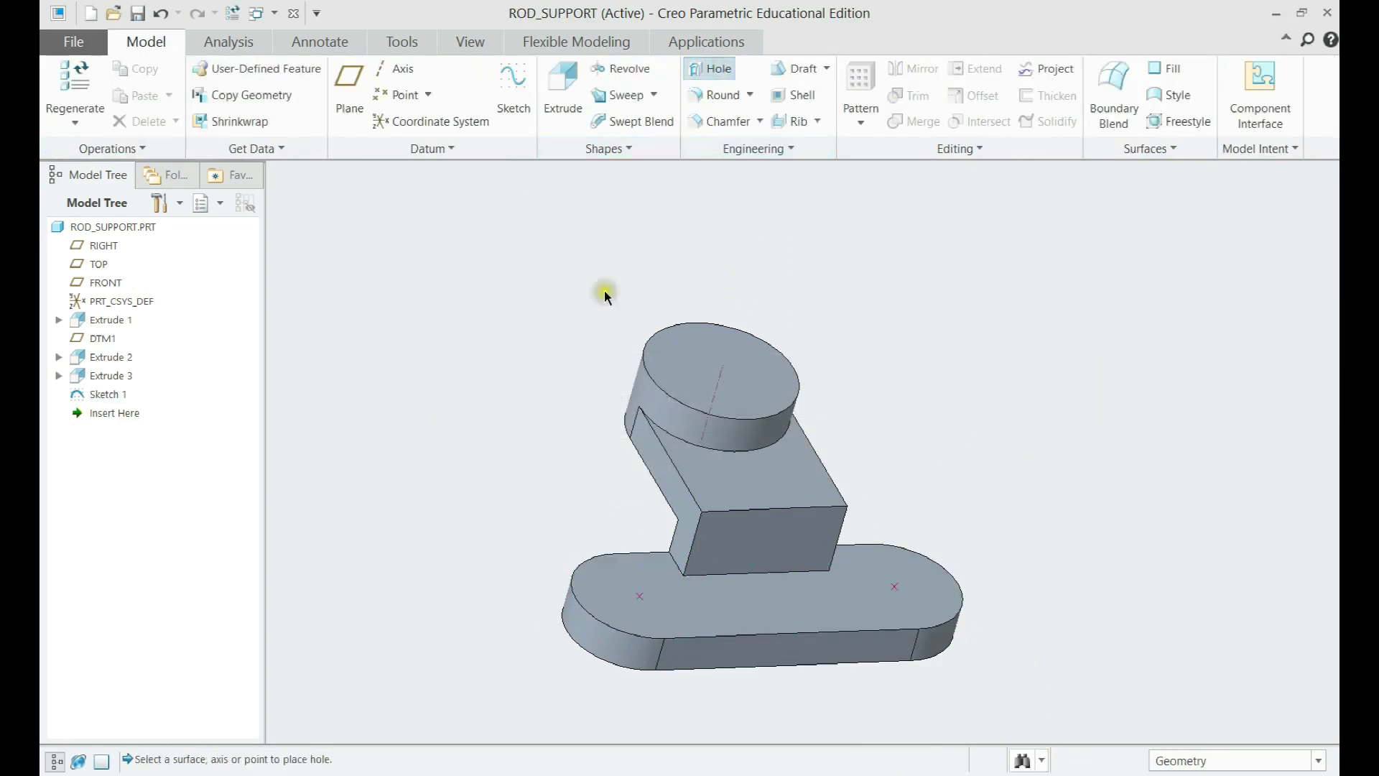
click(680, 609)
ctrl+click(640, 596)
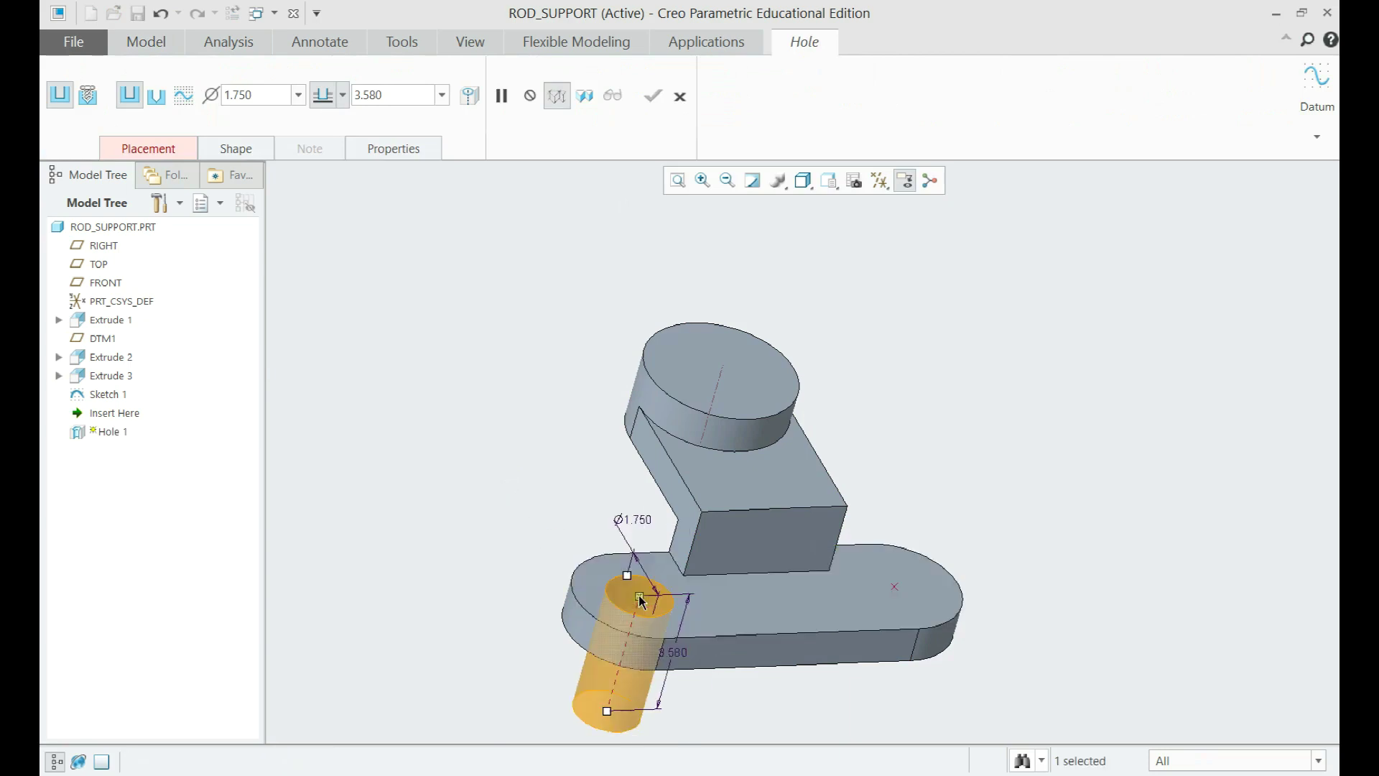
click(348, 98)
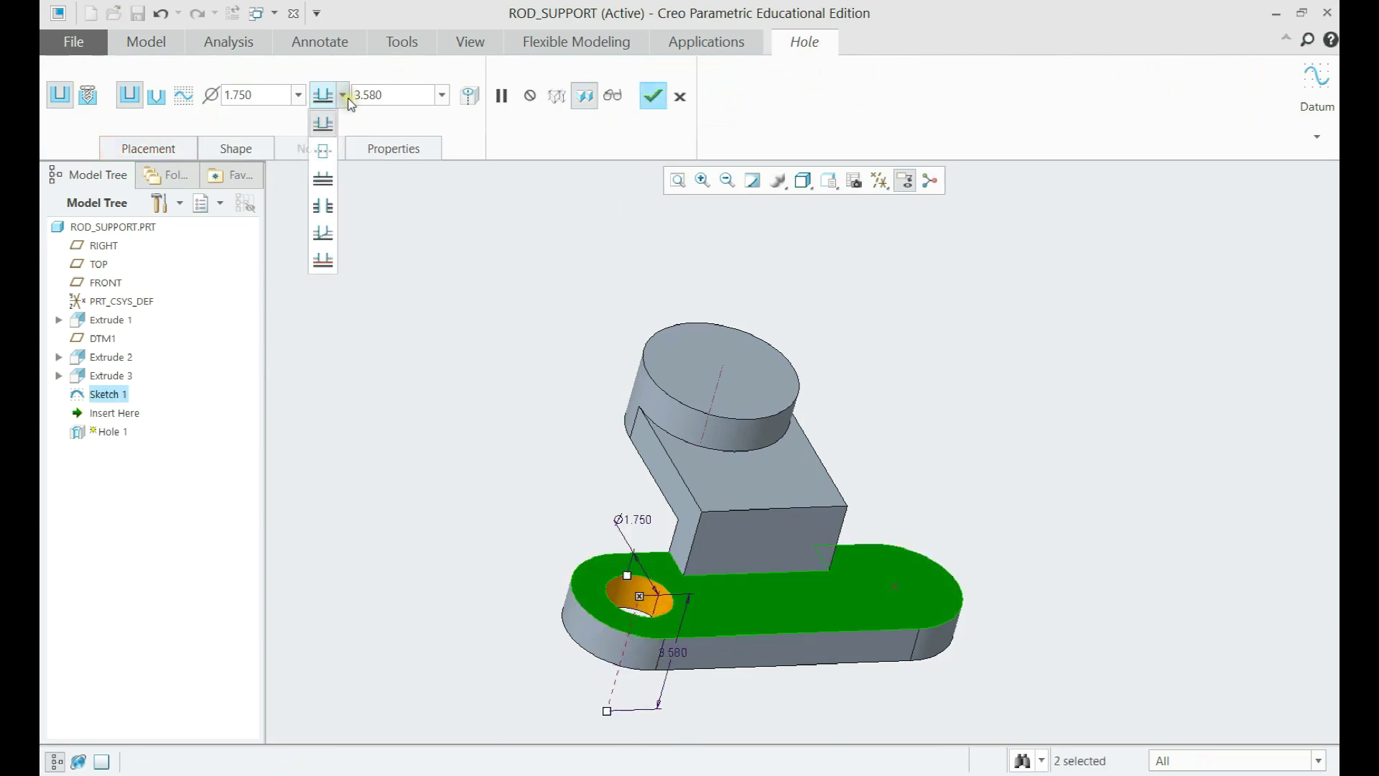
click(317, 207)
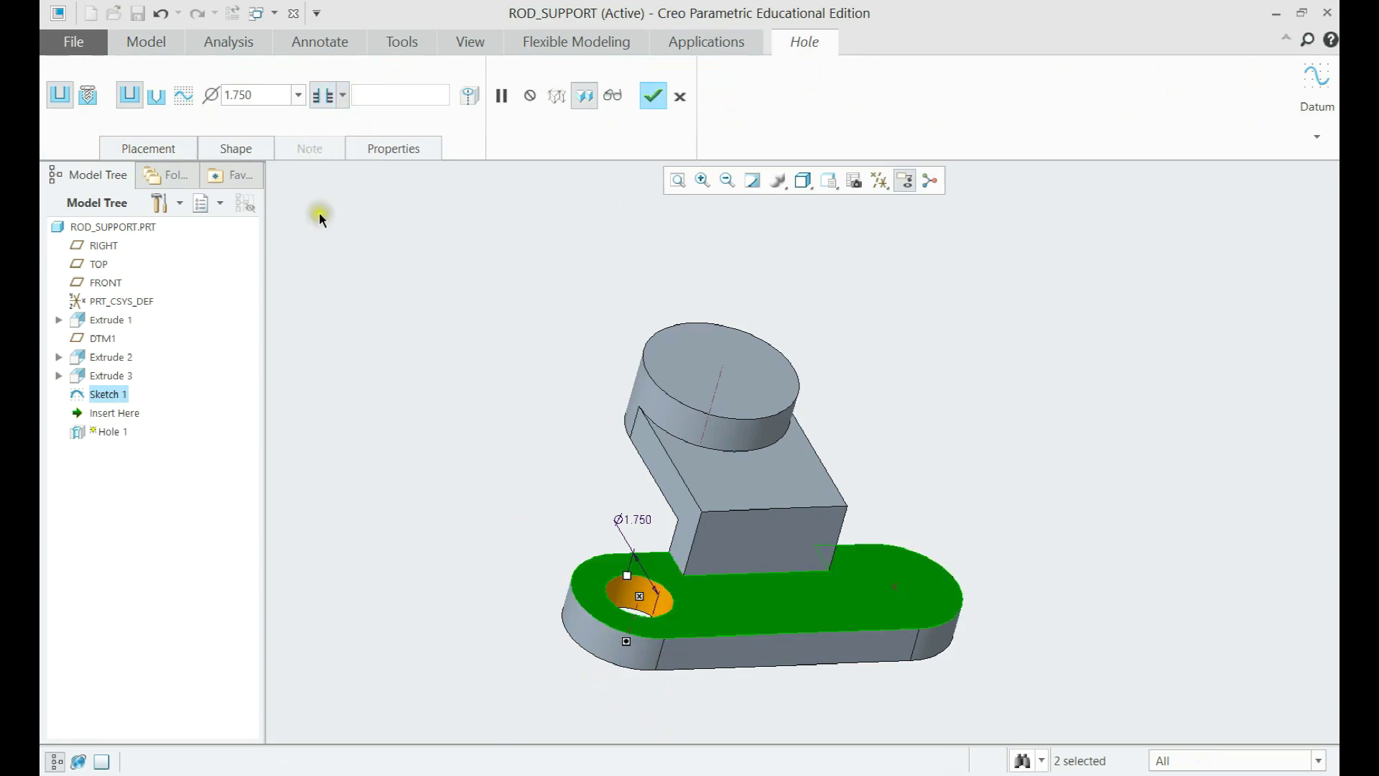
Set the hole's diameter to 1.5 and complete the hole
double_click(267, 90)
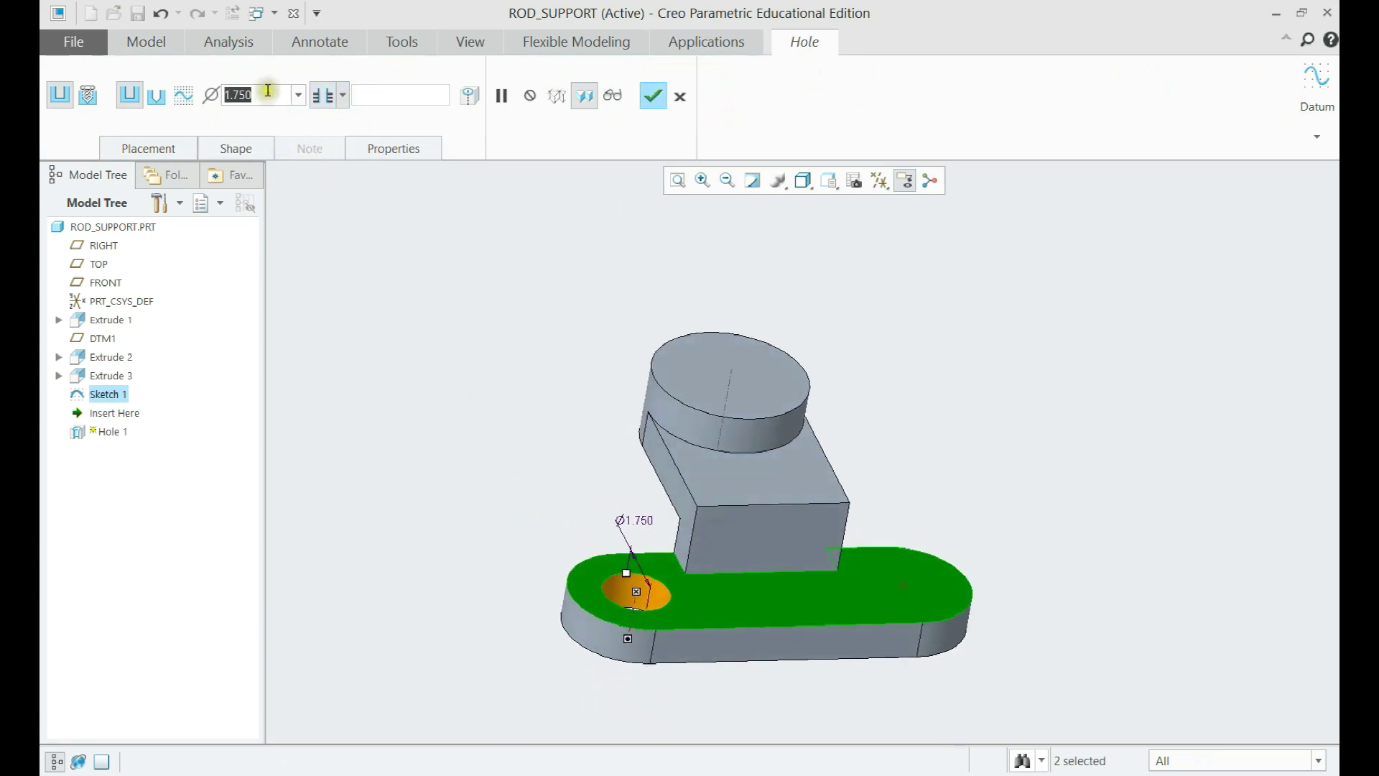
text(1)
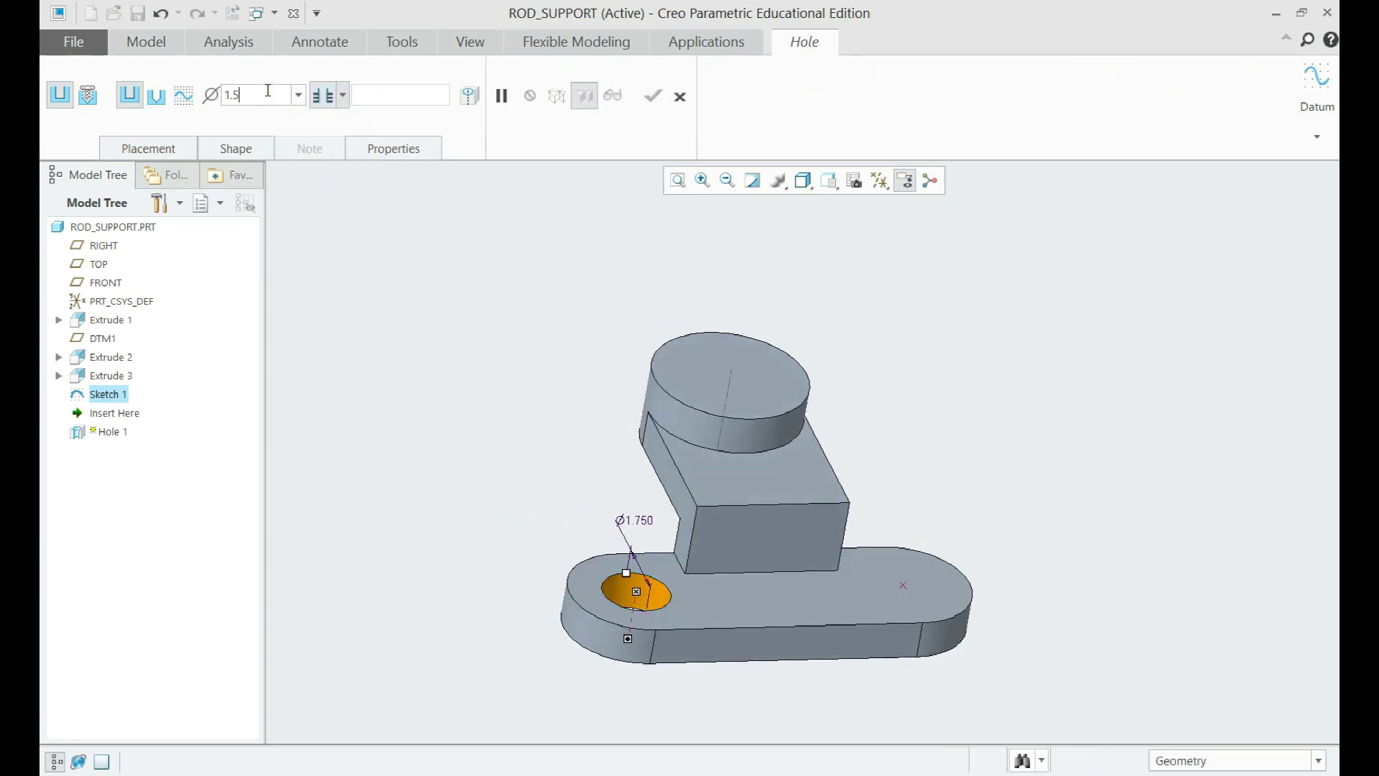
text(.5)
key(Return)
click(651, 98)
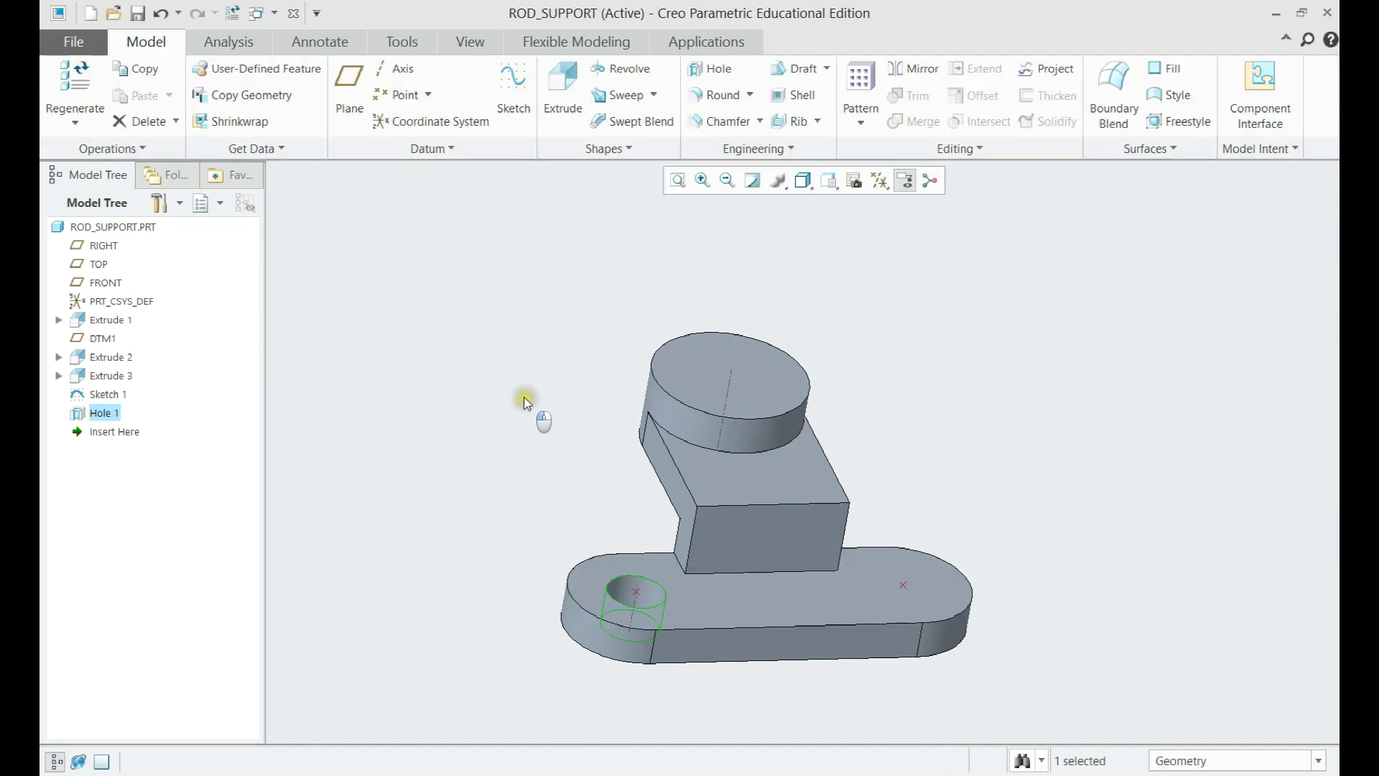
Pattern the hole in the base with a Point pattern that follows Sketch 1, and complete the pattern
middle_drag(529, 406, 601, 543)
click(108, 413)
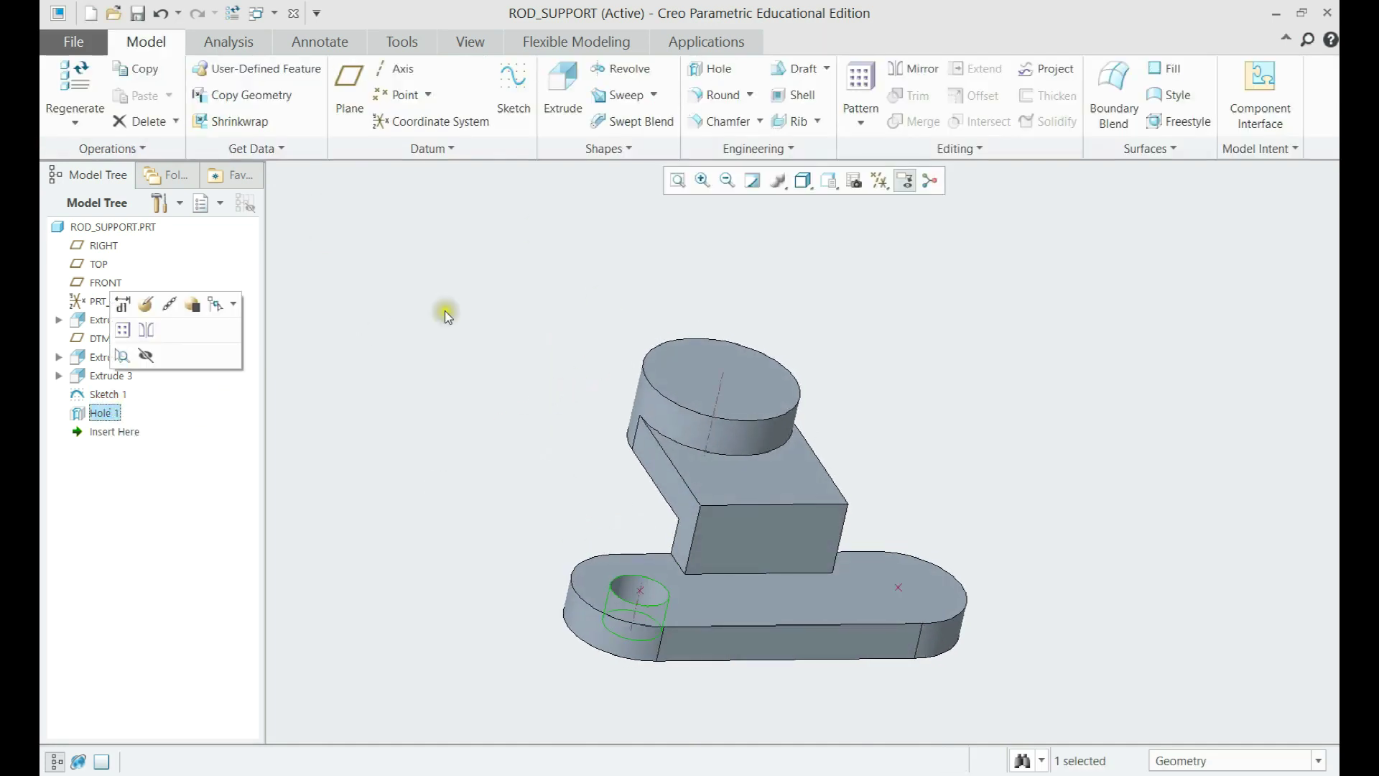
click(860, 90)
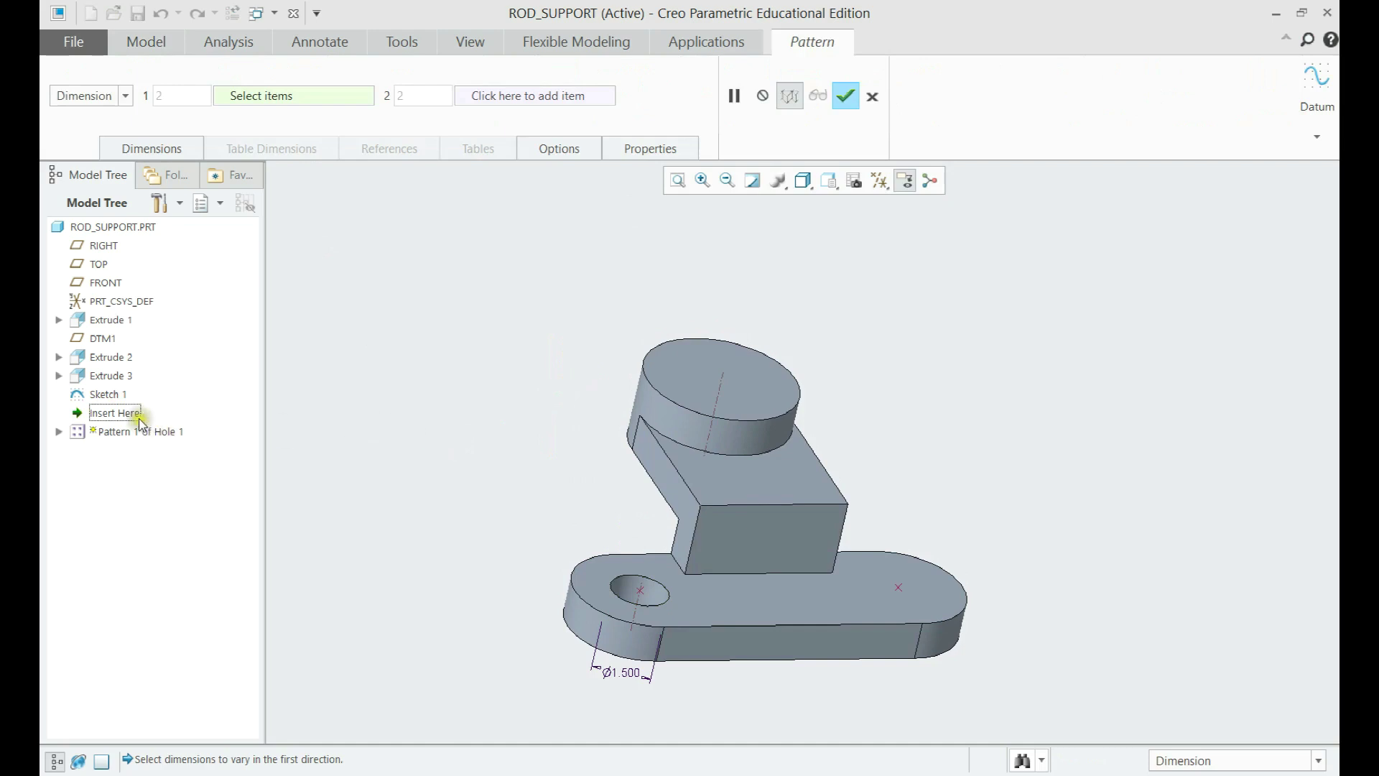
click(89, 95)
scroll(90, 129, down, 2)
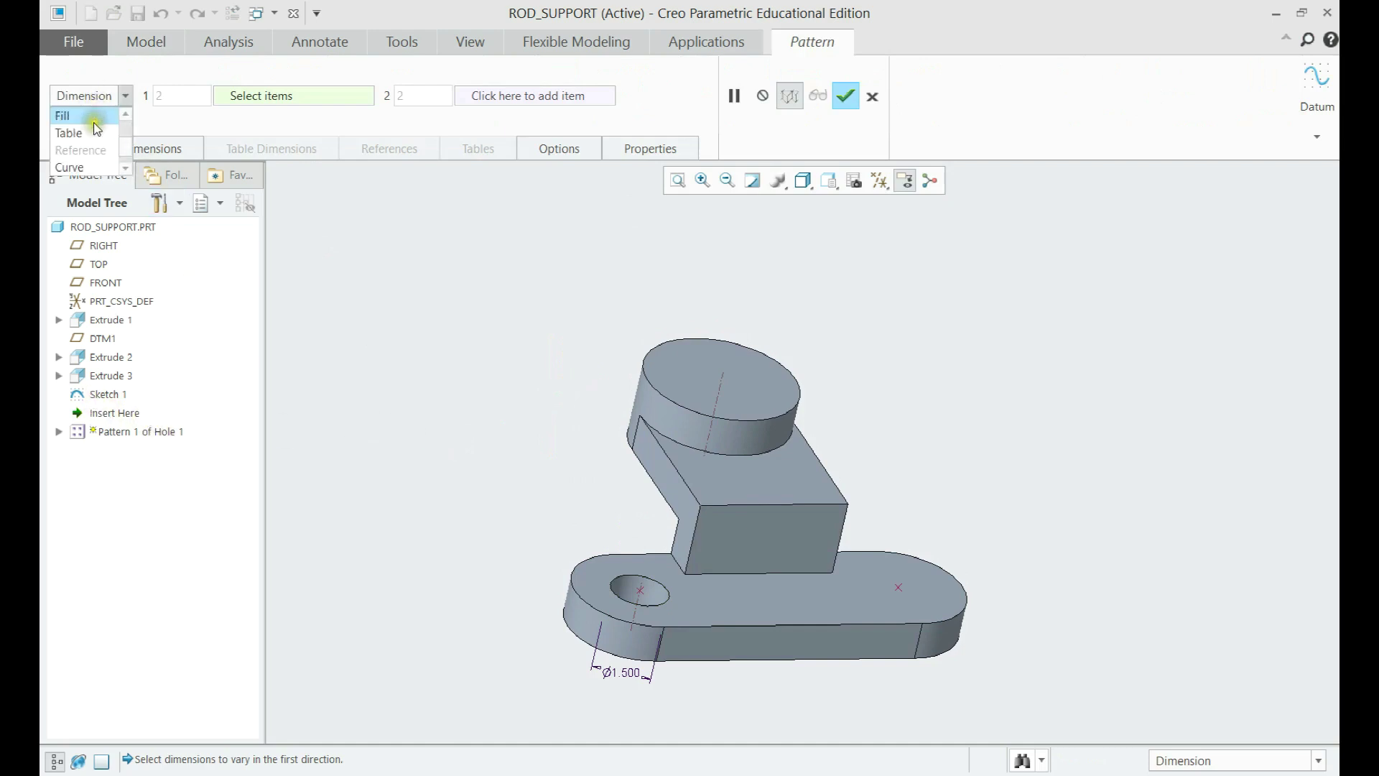
click(71, 168)
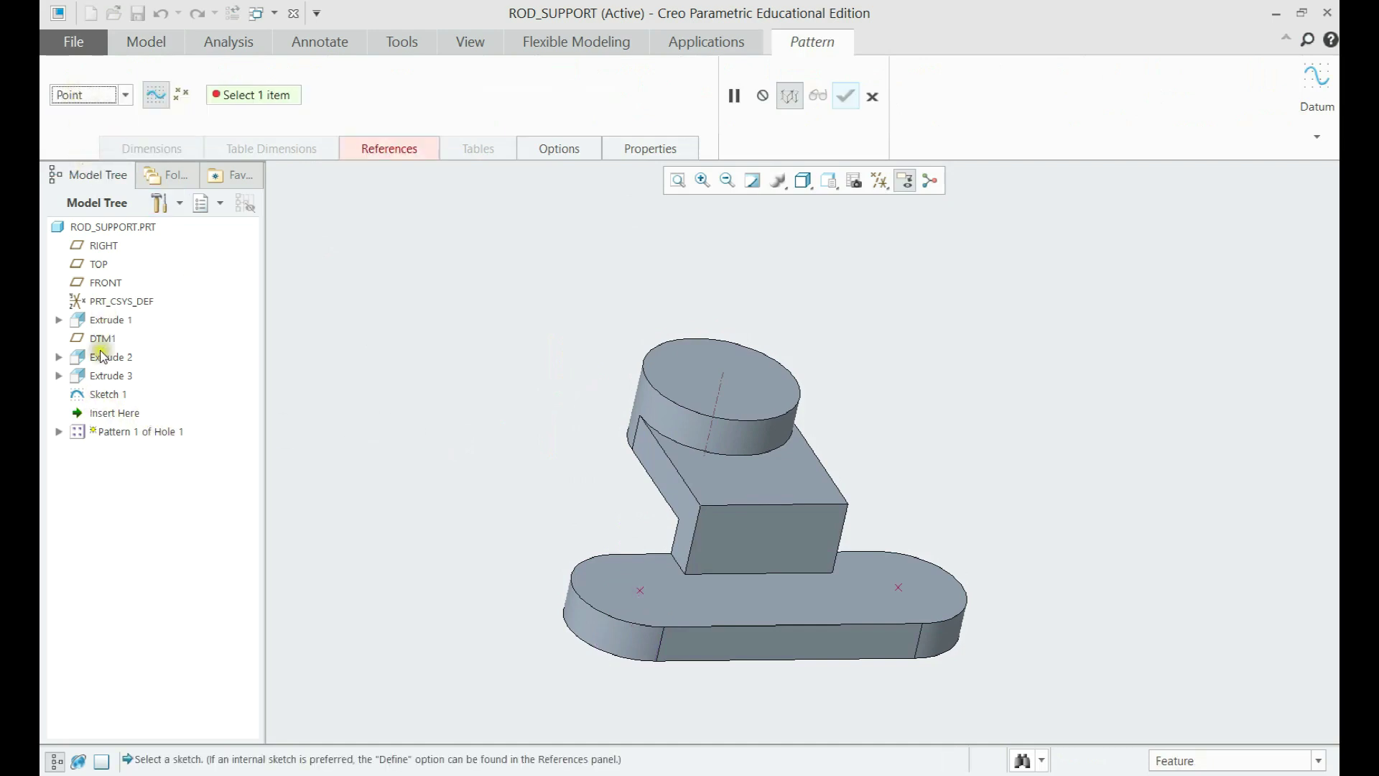
click(97, 397)
middle_drag(477, 394, 528, 392)
click(845, 96)
click(512, 436)
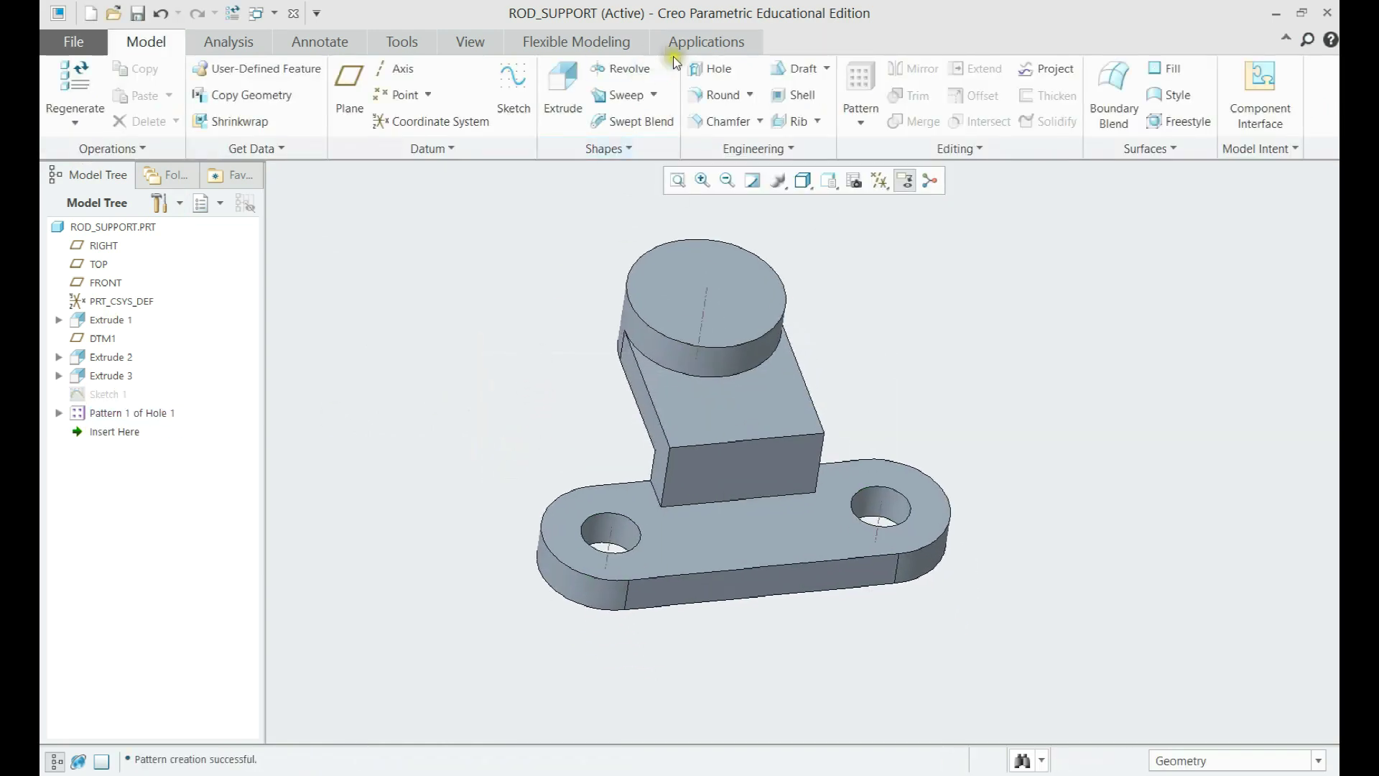
Place a new hole on the raised cylinder's top face, coaxial with the cylinder's axis
click(709, 69)
click(670, 282)
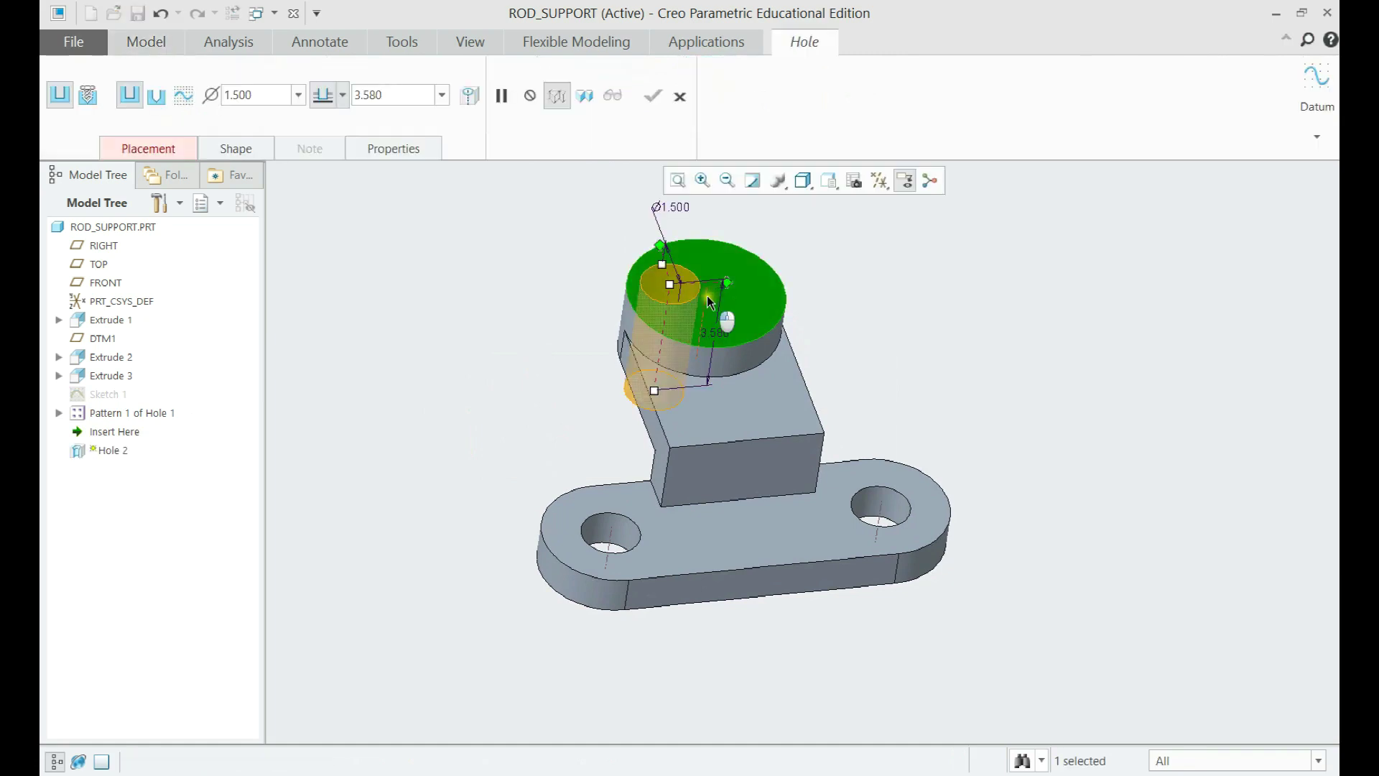
ctrl+click(709, 302)
Set the cylinder hole's diameter to 1.75 and its depth to Through All, and complete the hole
double_click(273, 95)
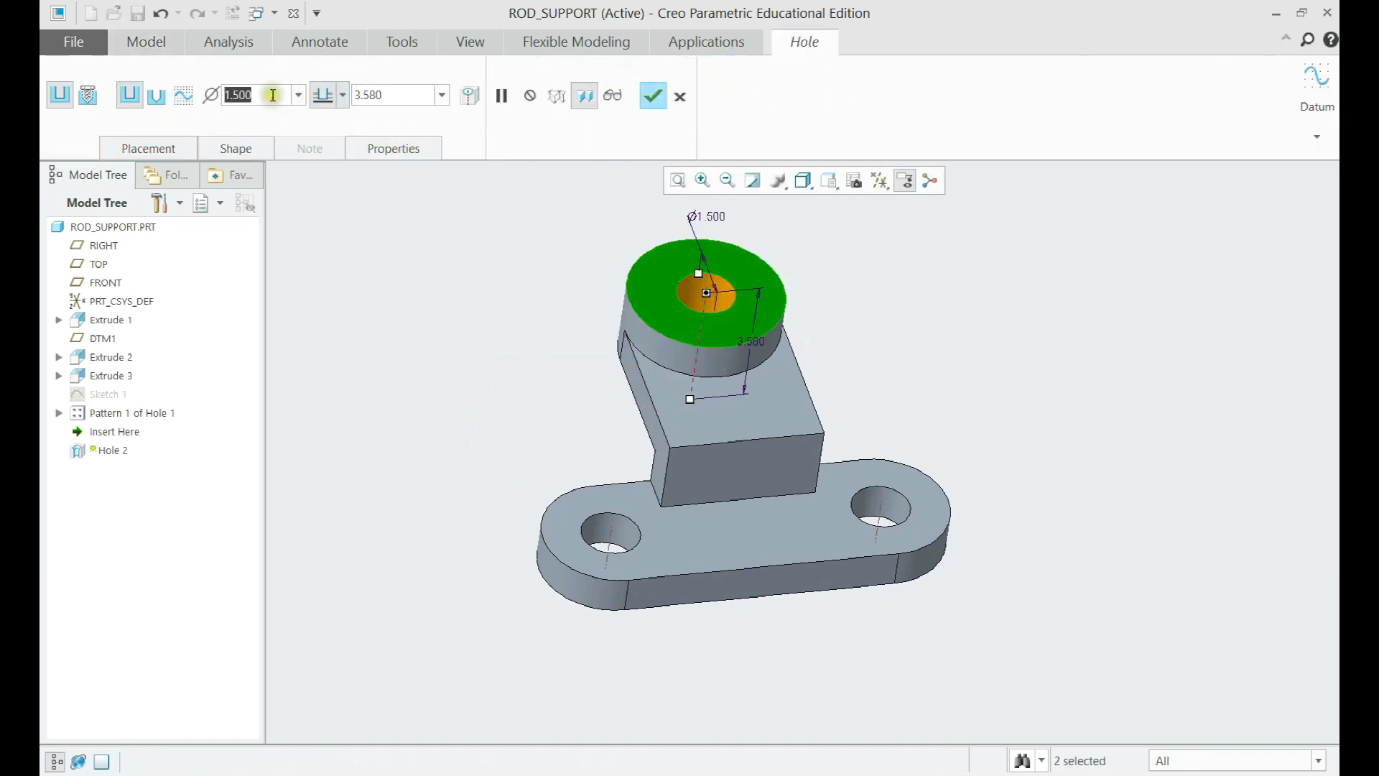
text(1)
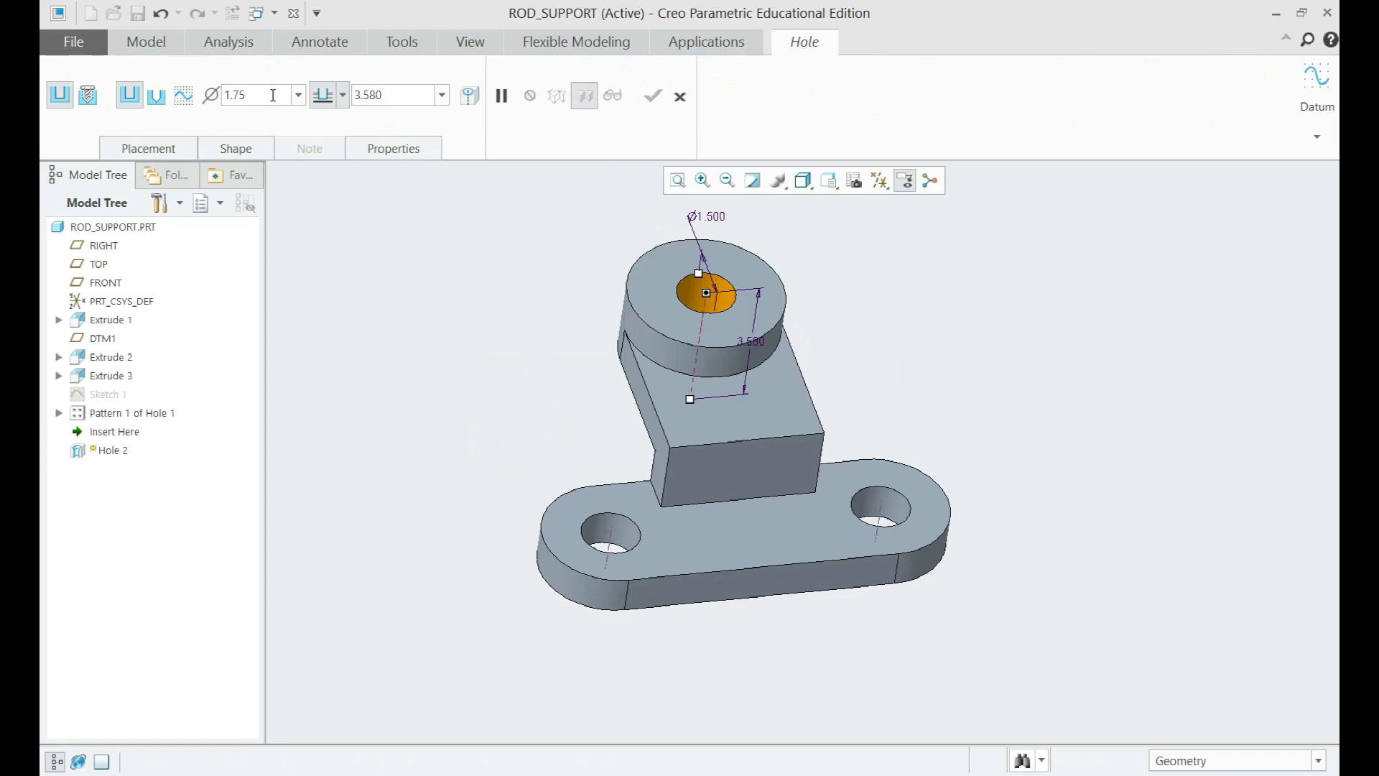
text(.75)
key(Return)
click(343, 95)
click(324, 208)
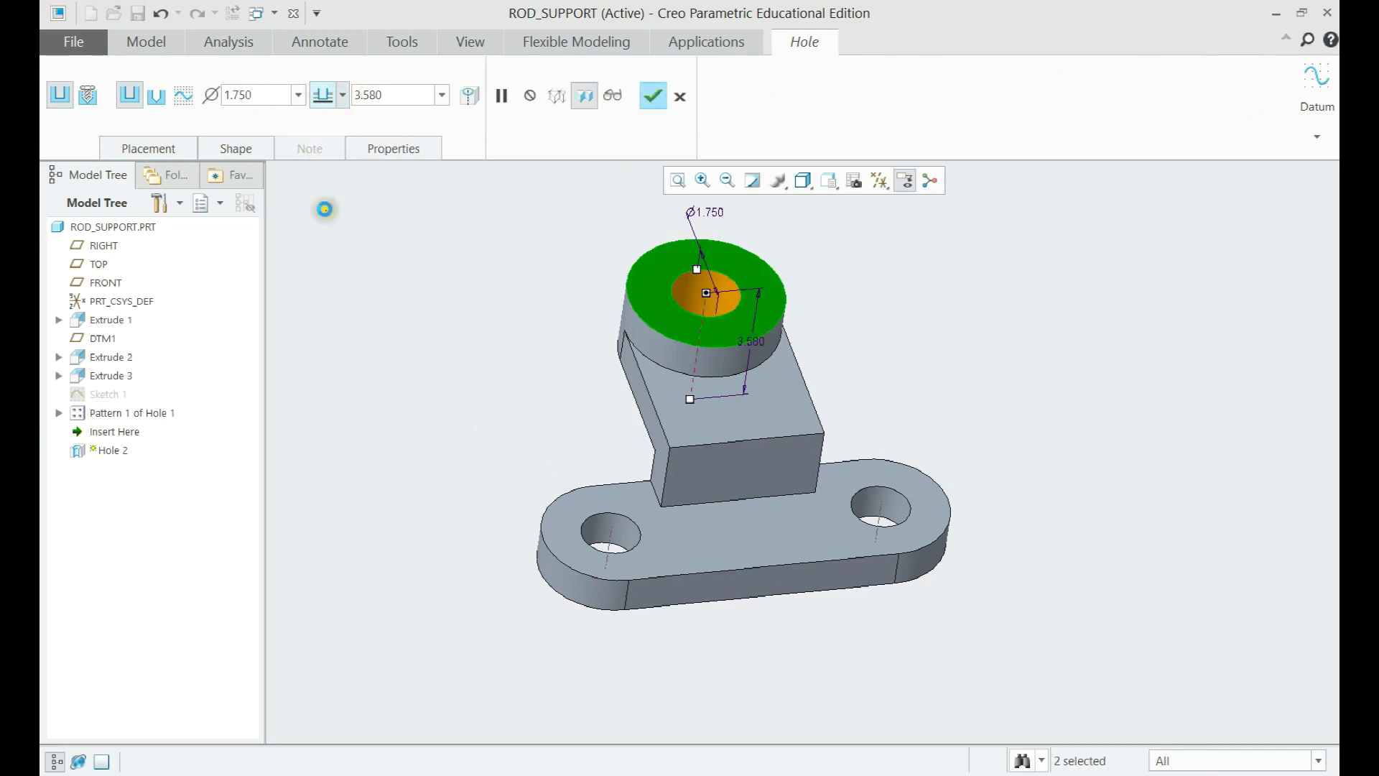
middle_click(502, 330)
Start a Round on the outer bend edge of the connecting arm and set its radius to 1.5
mouse_move(631, 338)
middle_down()
mouse_move(782, 278)
mouse_move(618, 359)
middle_up()
click(715, 95)
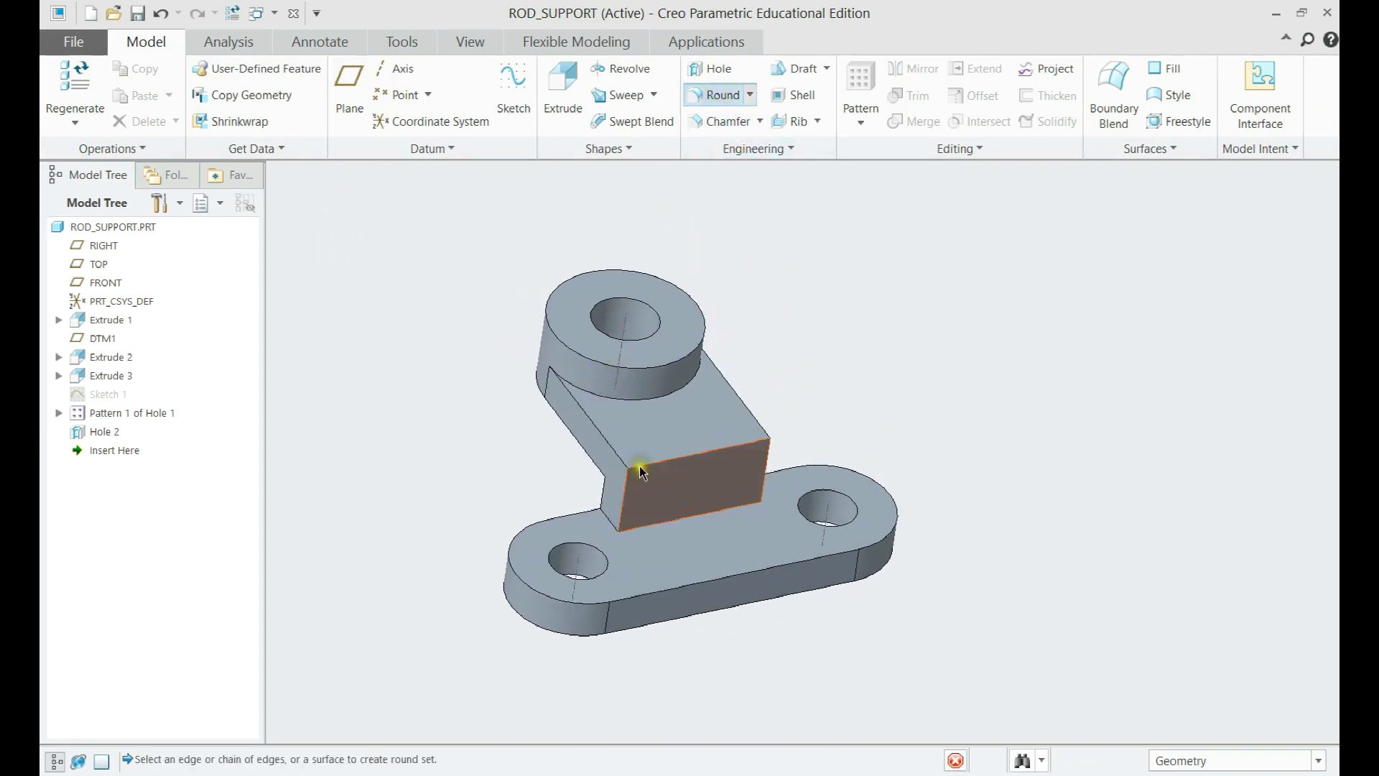
click(658, 467)
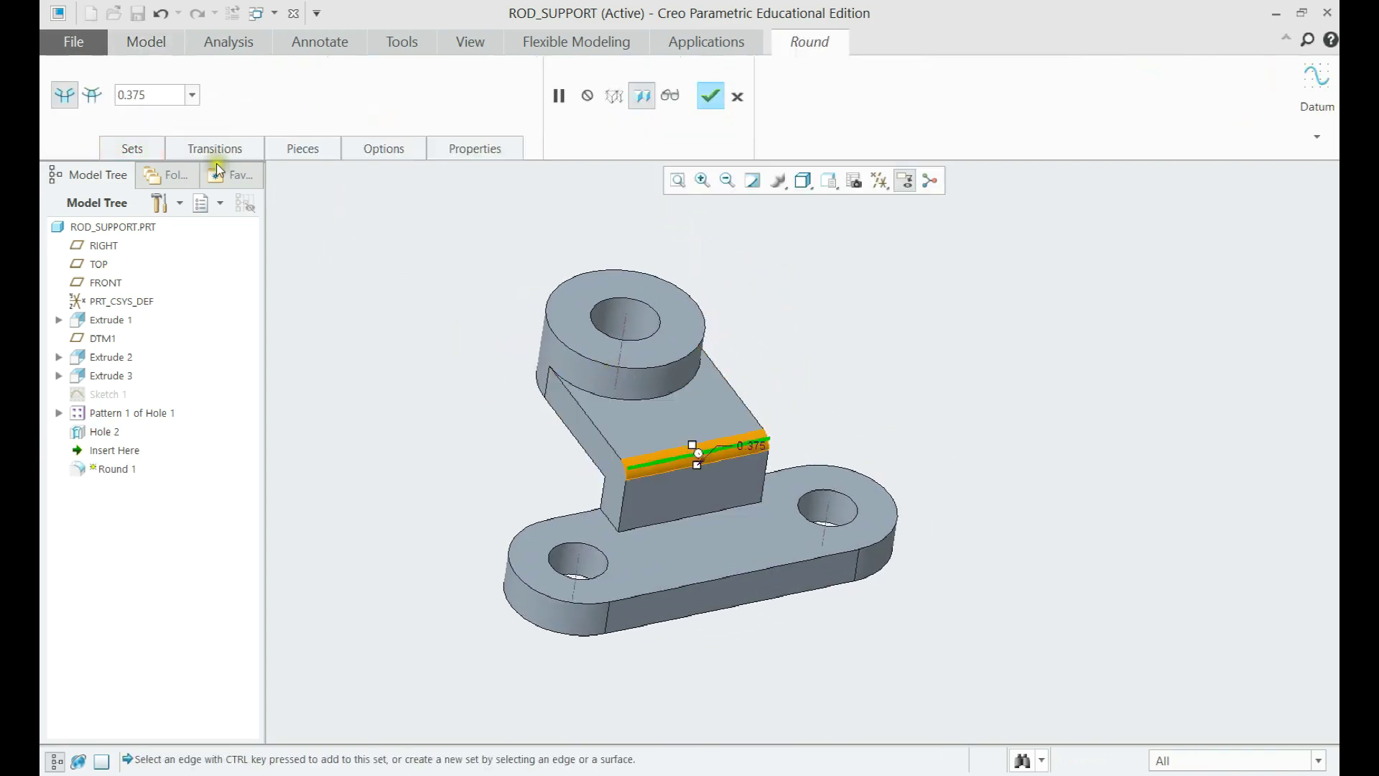
text(1.5)
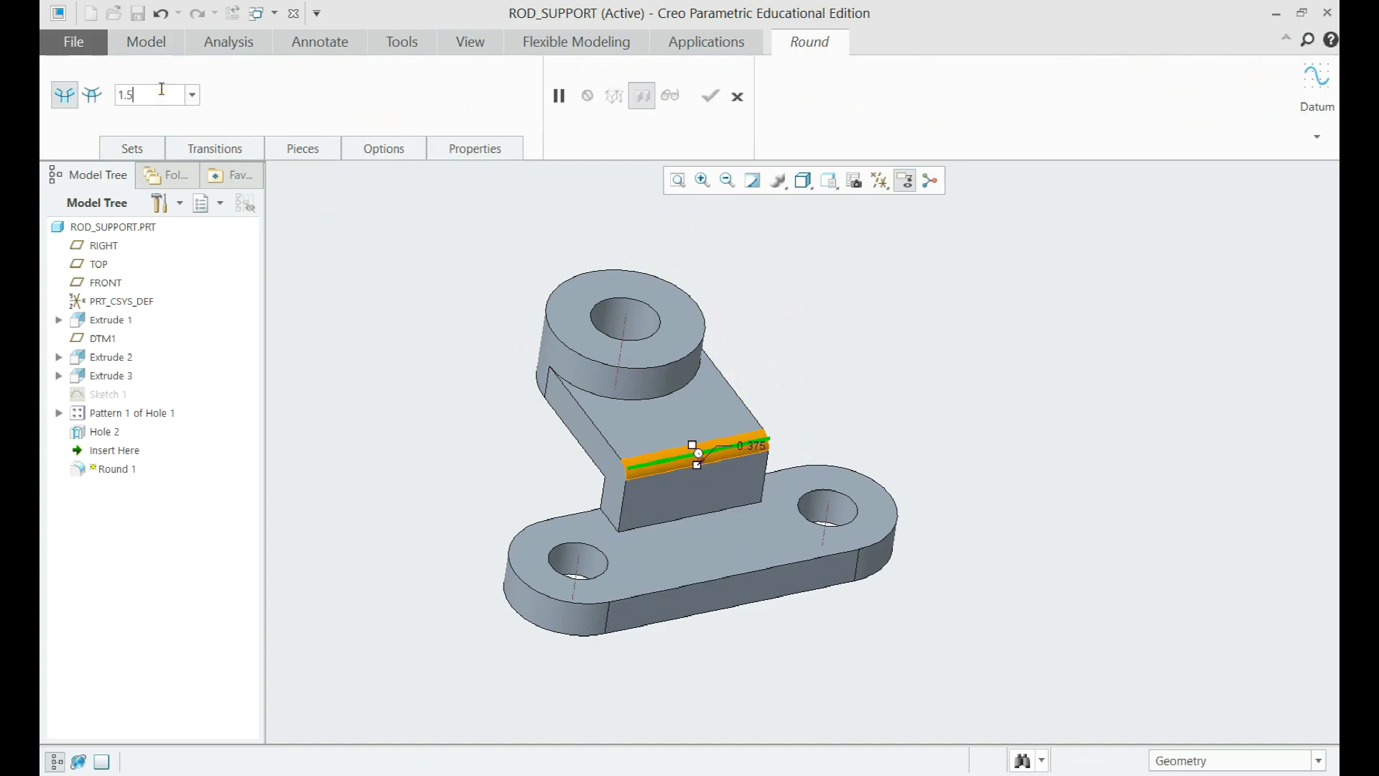
key(Return)
Add a round set on the inner bend edge under the arm with a radius of 0.5
mouse_move(724, 464)
middle_down()
mouse_move(711, 391)
mouse_move(665, 465)
mouse_move(632, 470)
middle_up()
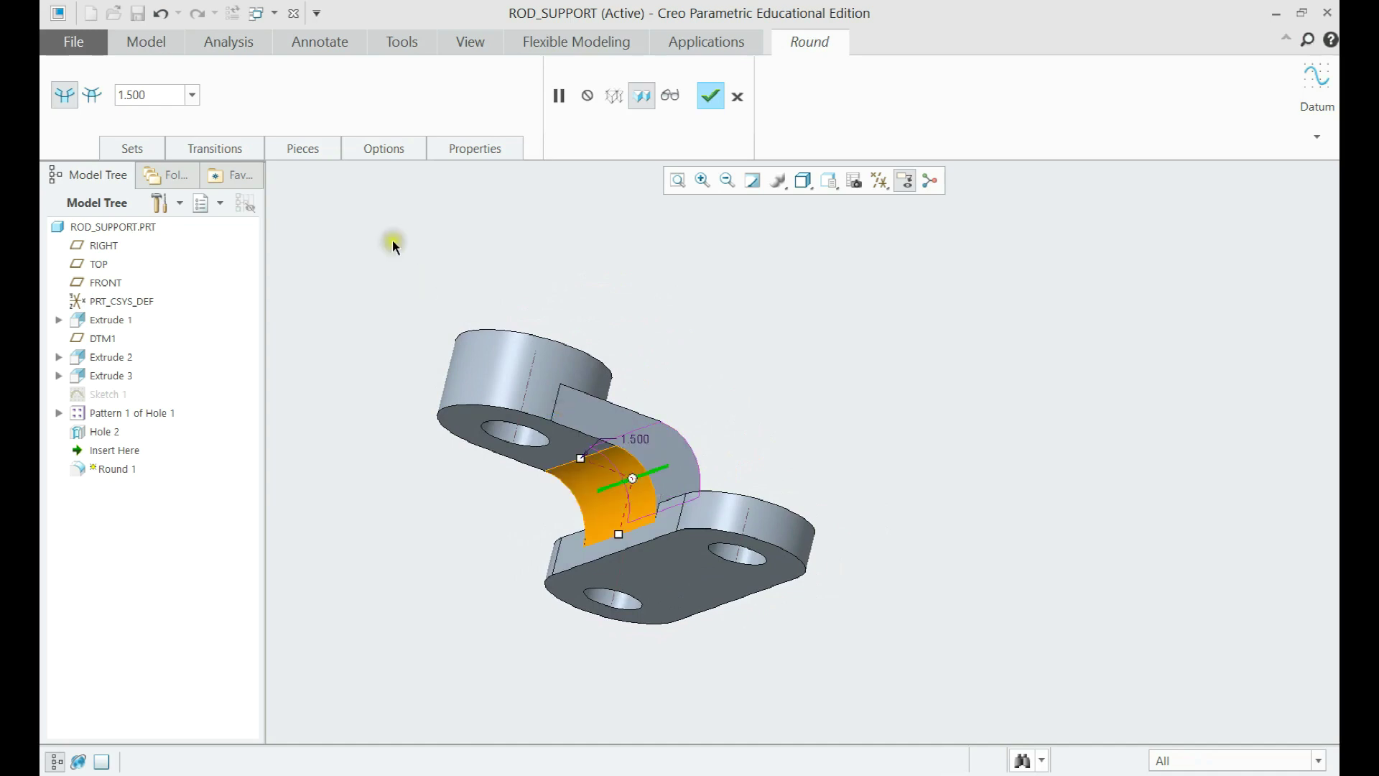
click(167, 97)
text(0.5)
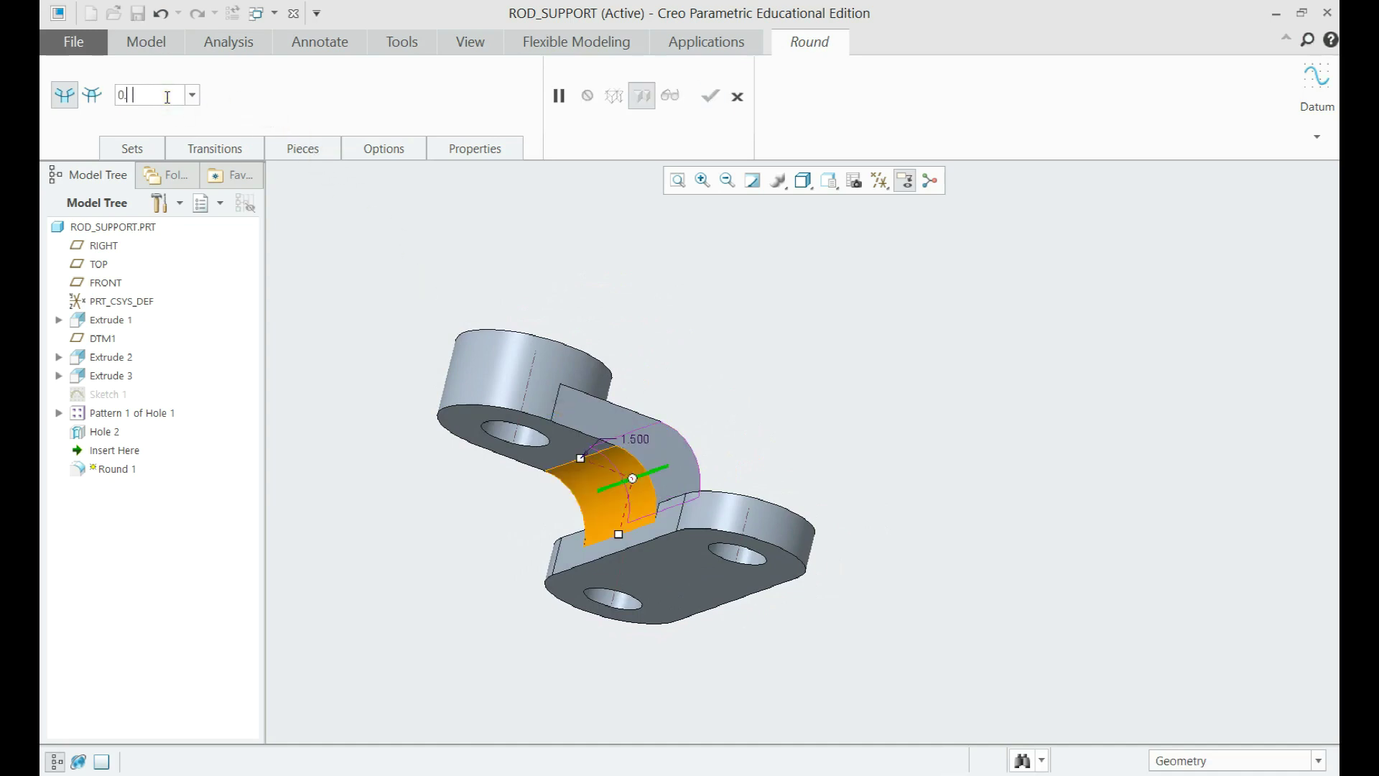
key(Return)
Add a 0.25 radius round set where the cylinder meets the arm, and include the front edge where the arm meets the base
middle_drag(574, 460, 511, 440)
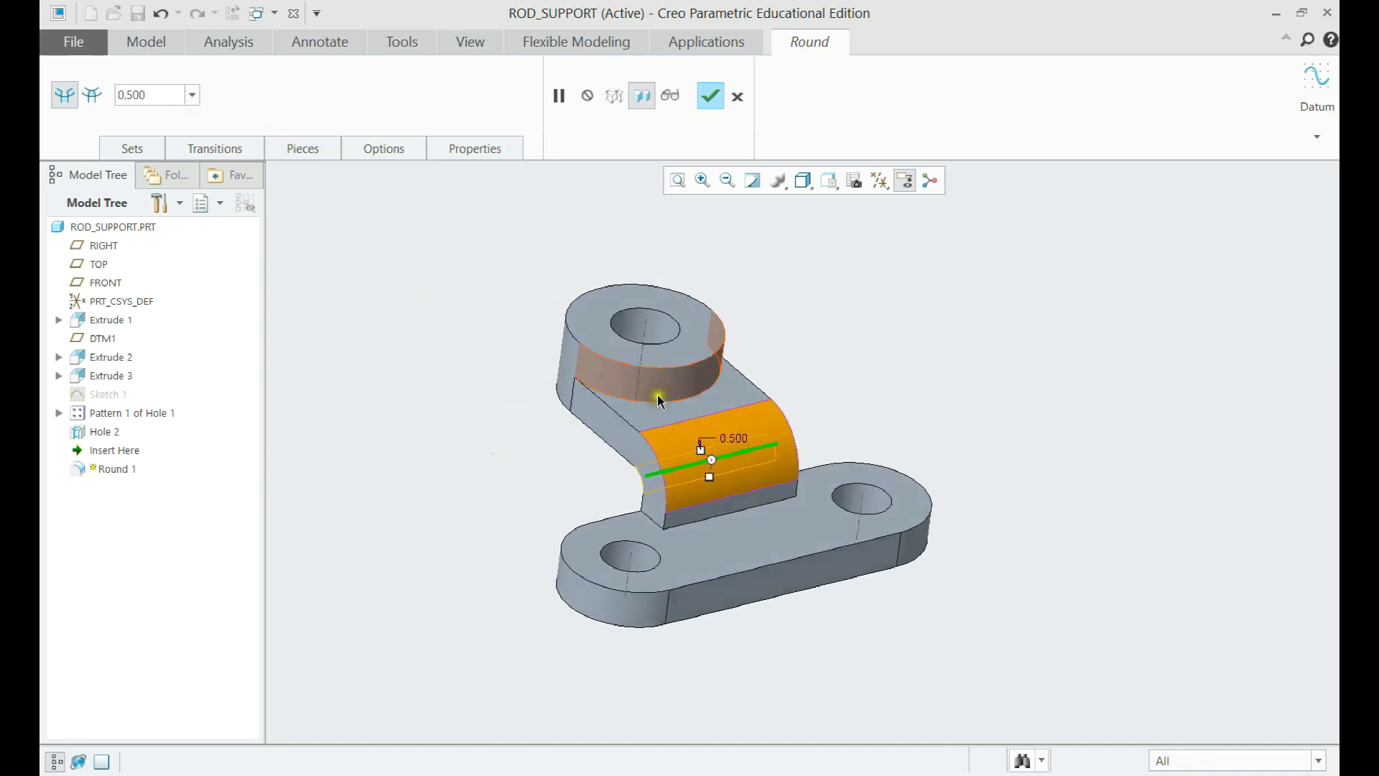
click(655, 402)
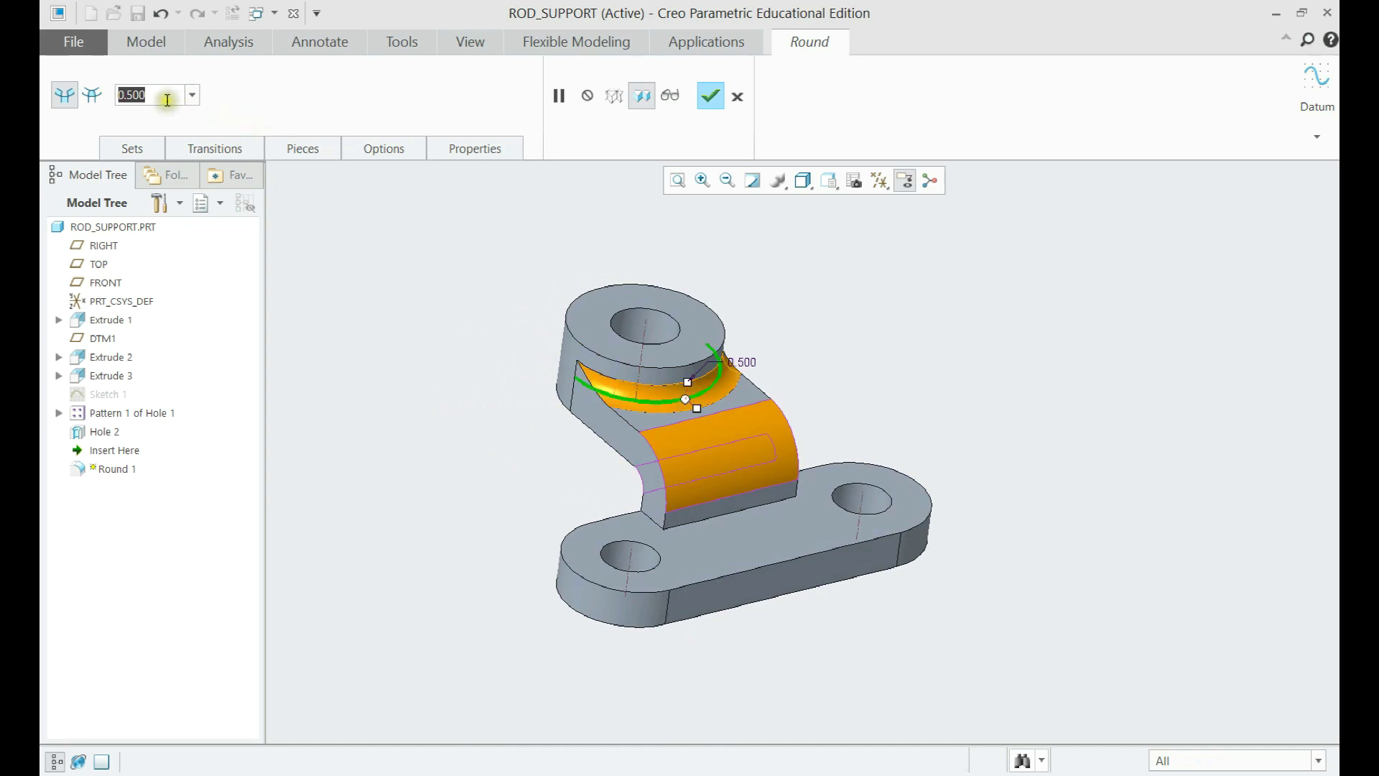
text(0.)
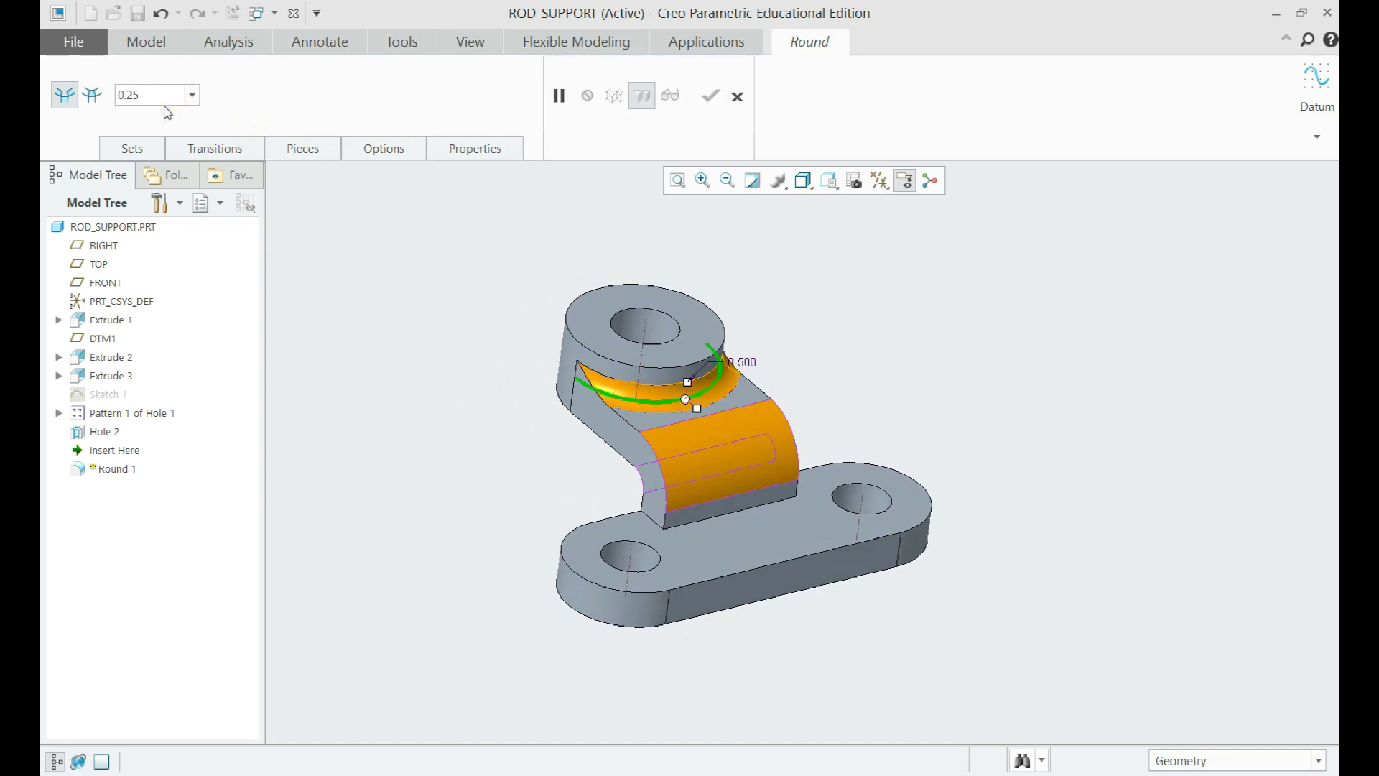
key(Return)
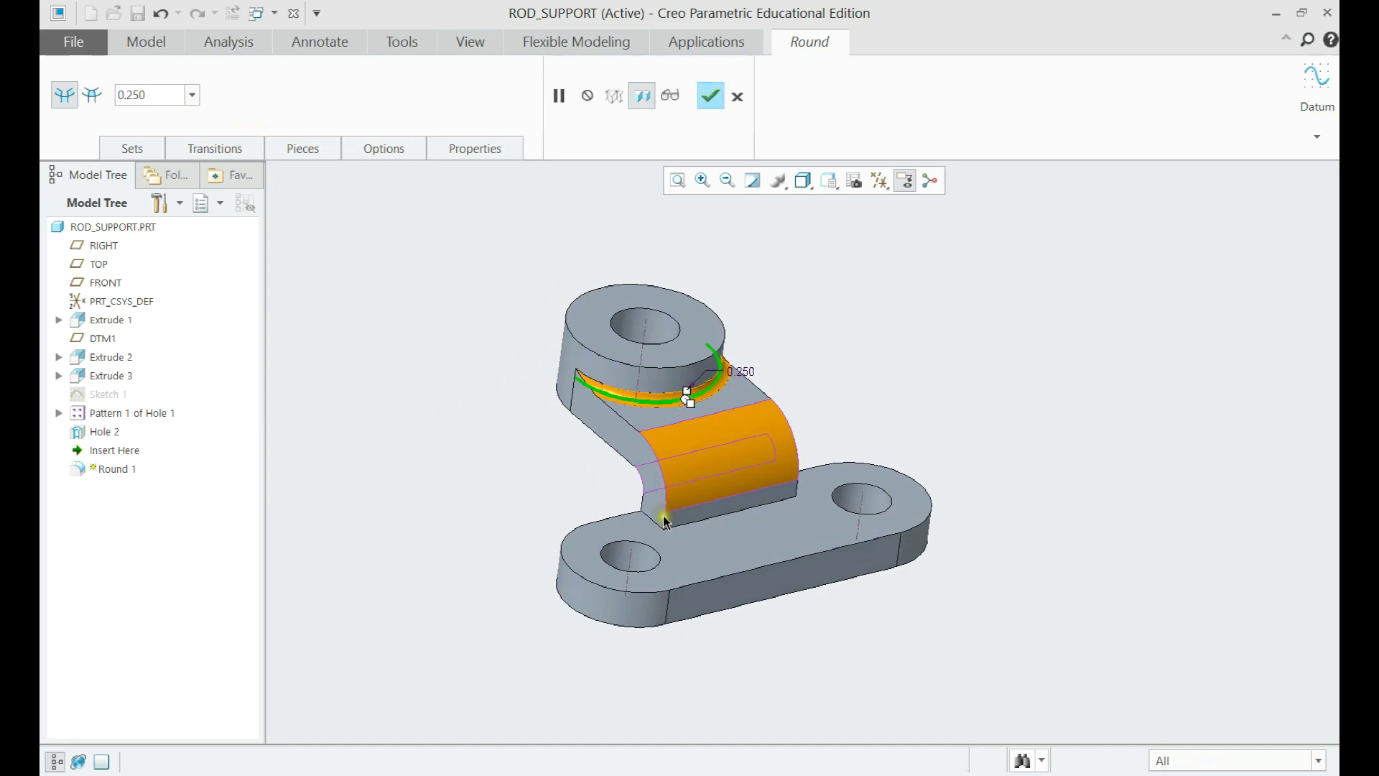
scroll(664, 520, down, 2)
ctrl+click(703, 527)
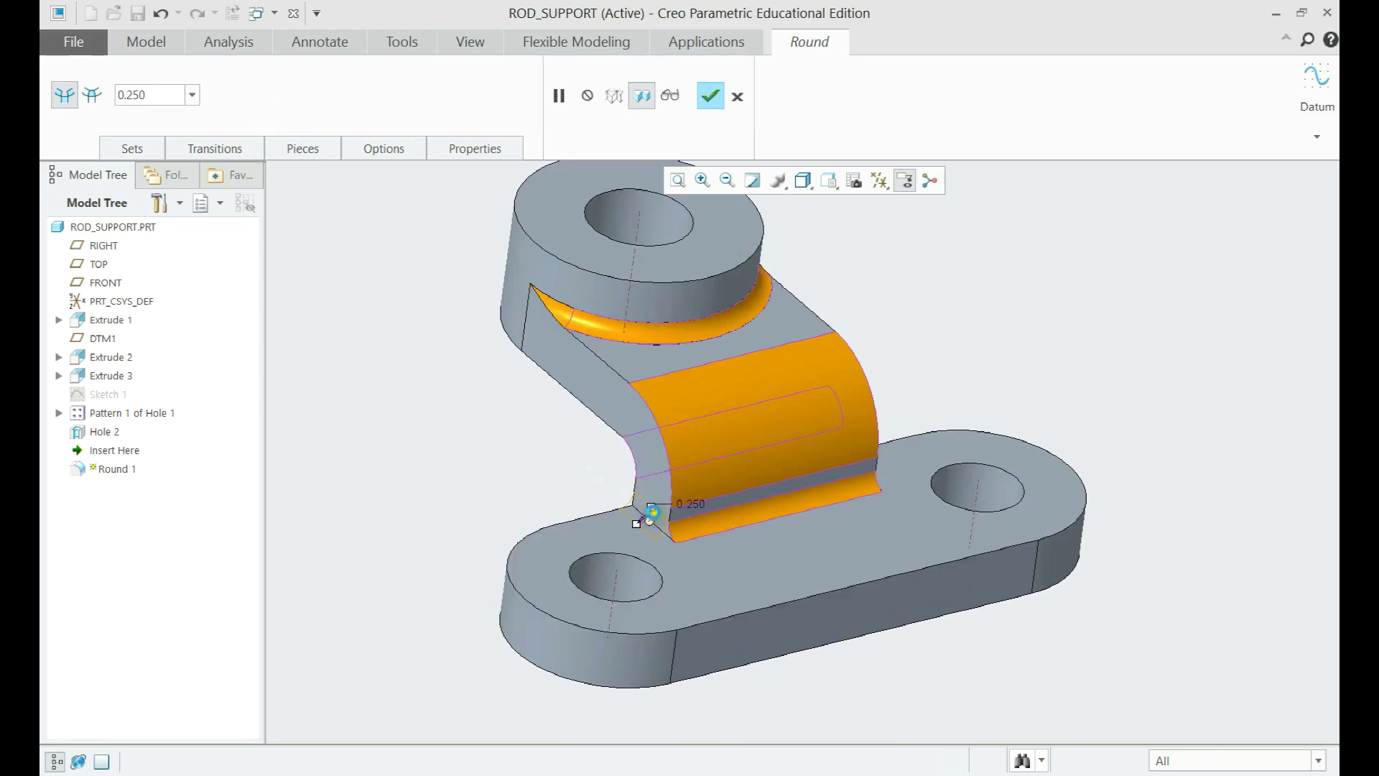
Round both side edges where the arm meets the base with a radius of 0.375, and complete the Round feature
middle_drag(652, 524, 803, 485)
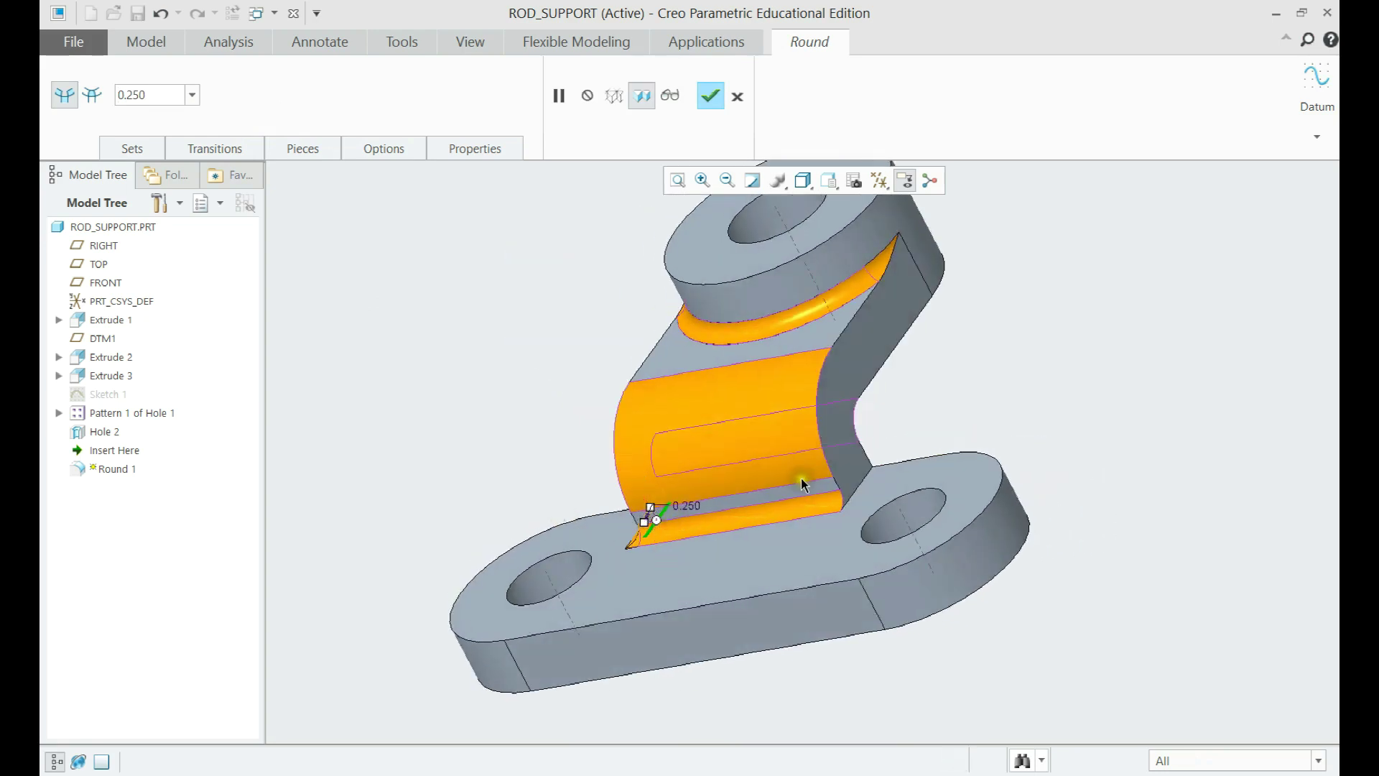
ctrl+click(861, 480)
double_click(164, 94)
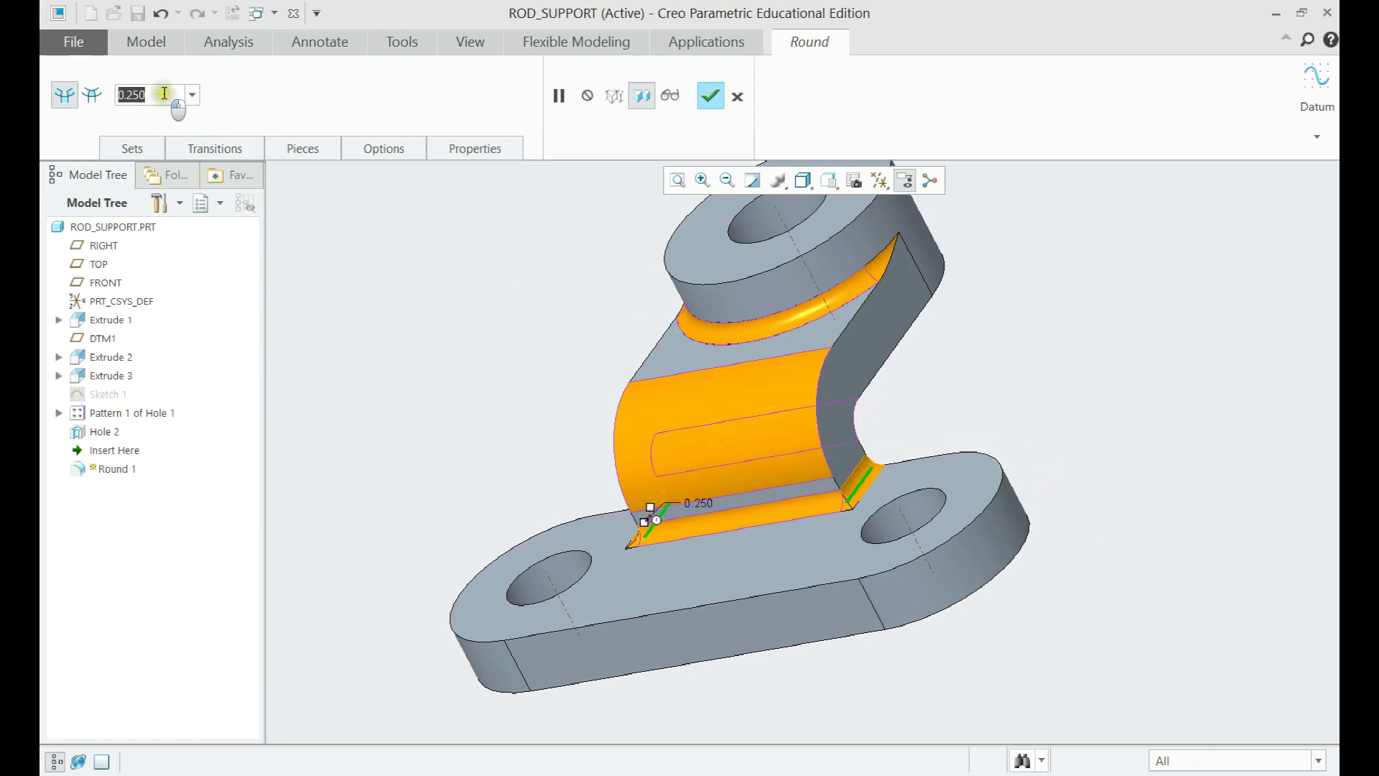
text(0.)
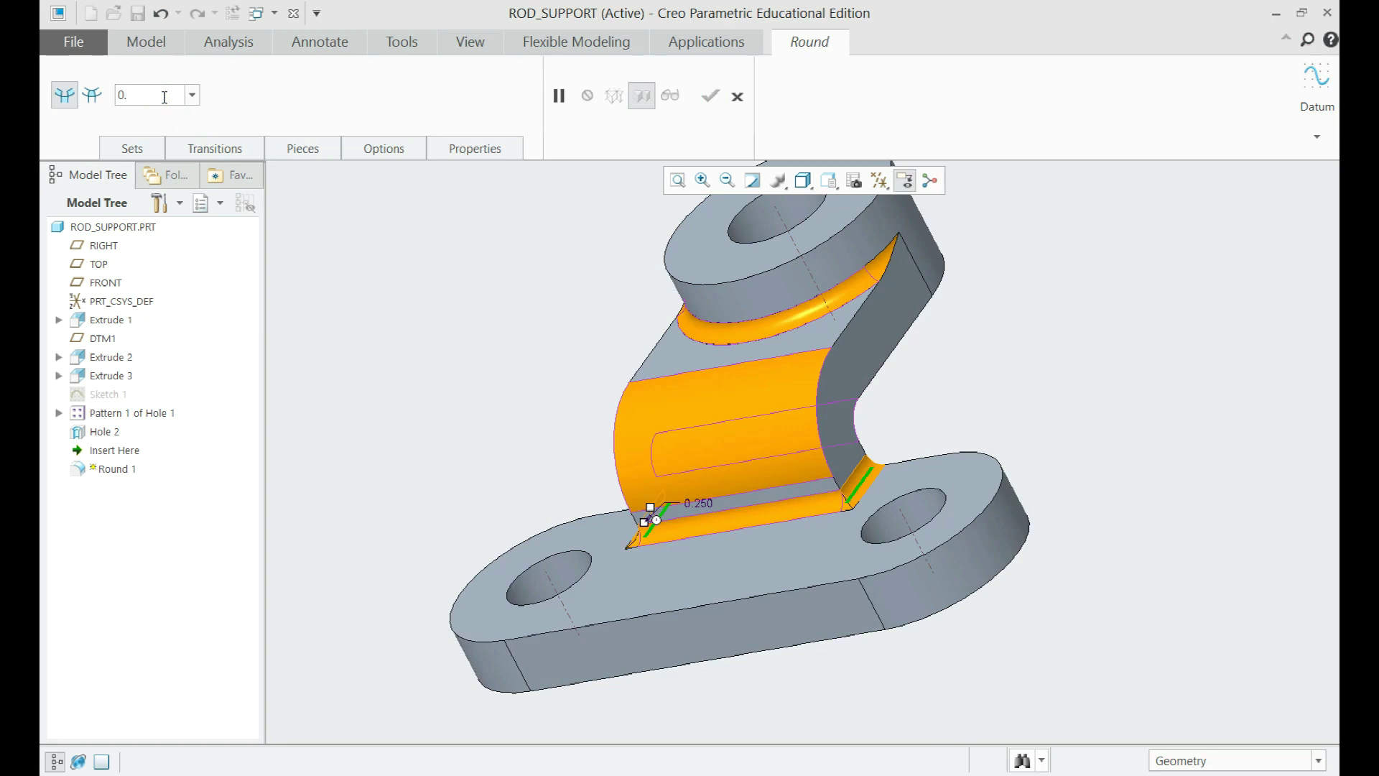
key(Return)
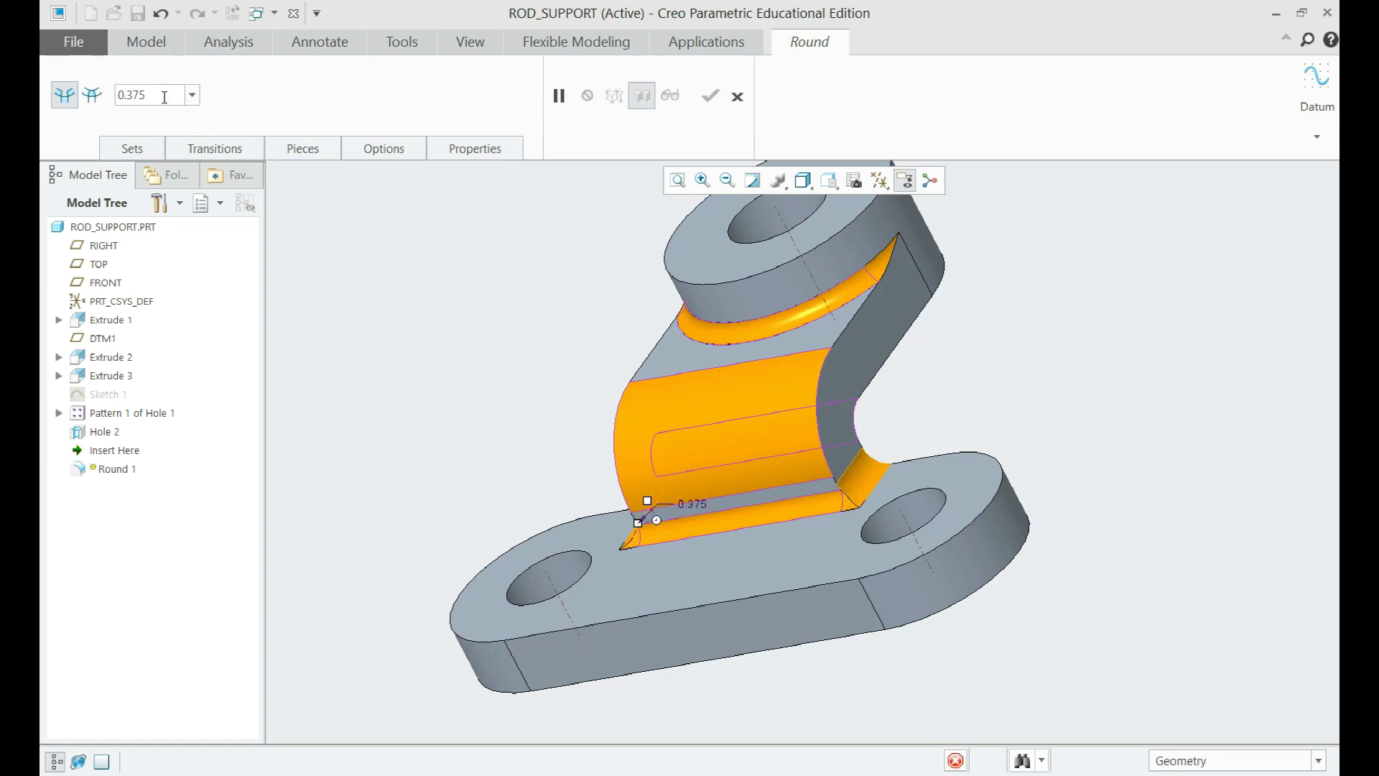
middle_drag(705, 499, 862, 425)
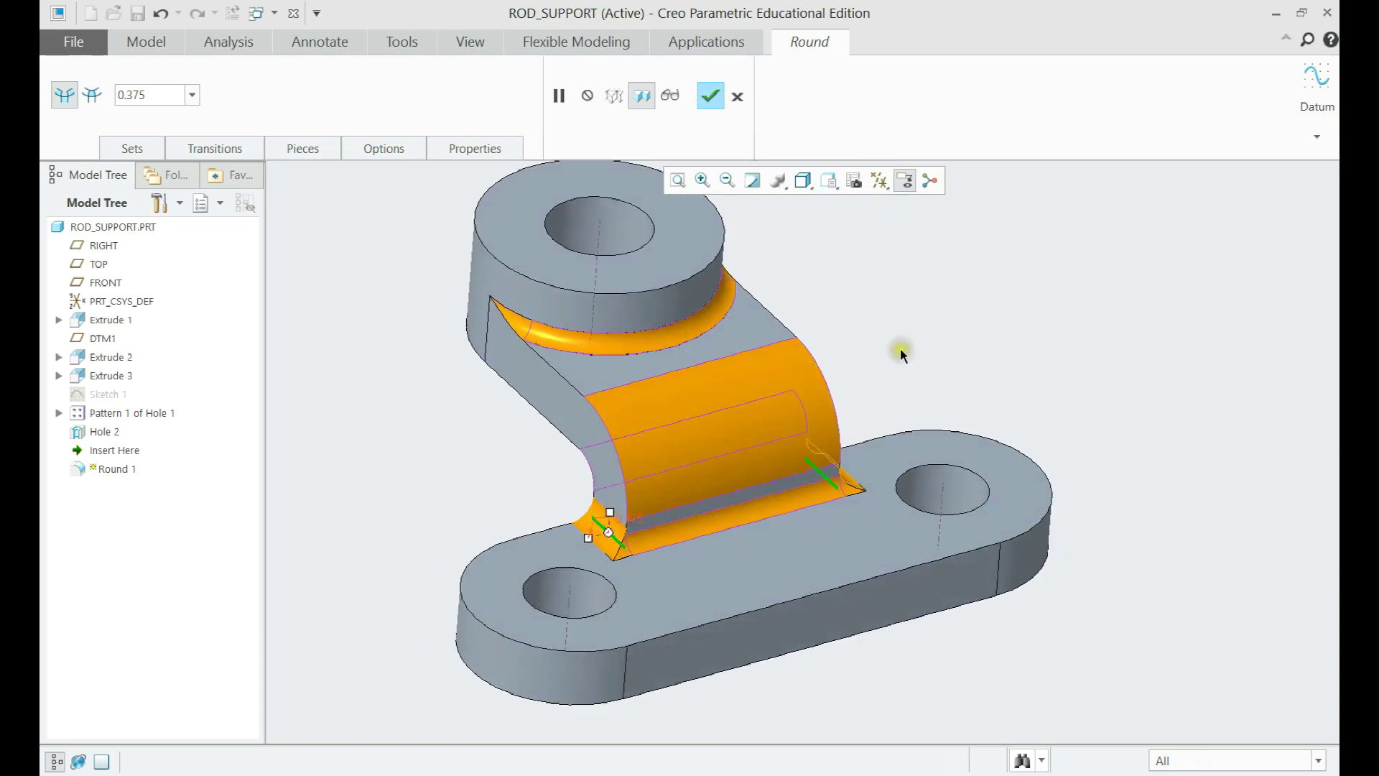
middle_click(902, 348)
click(916, 346)
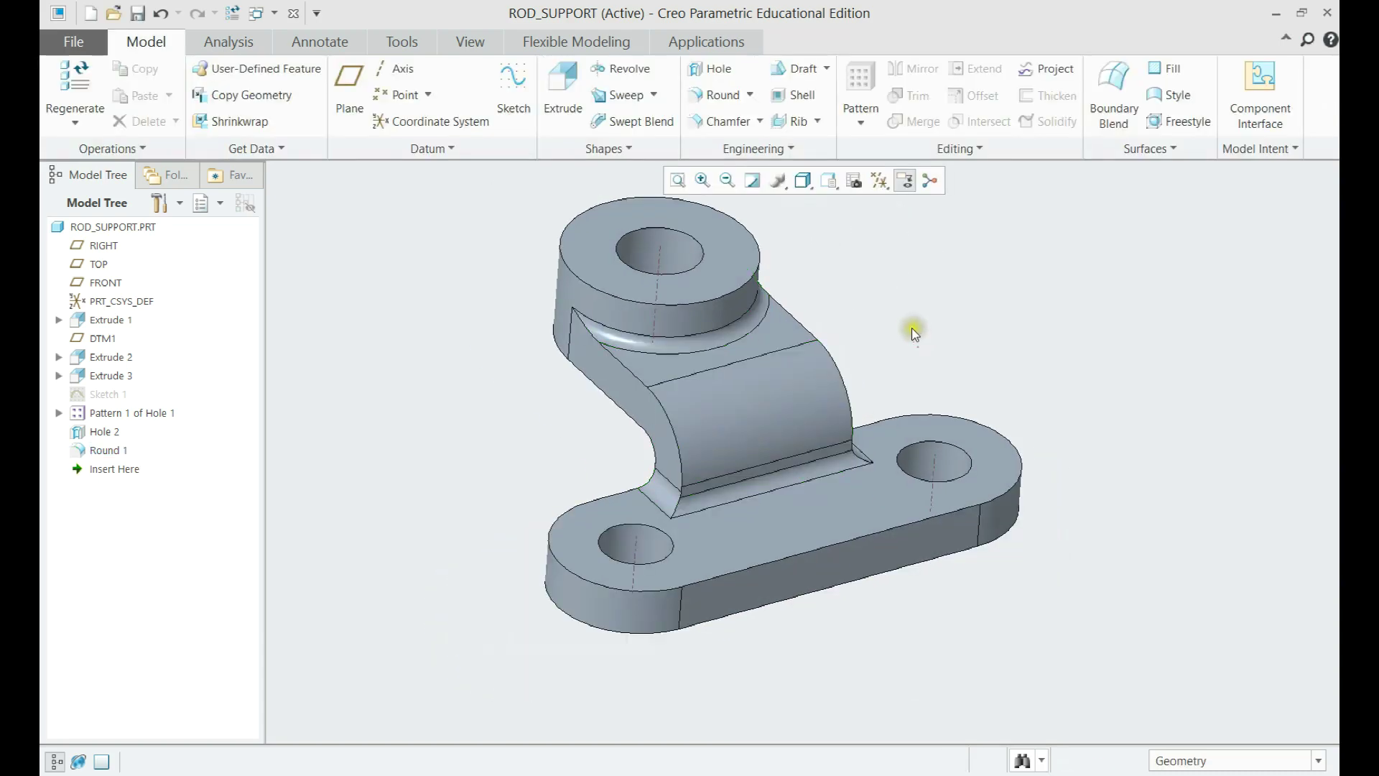
shift+middle_drag(911, 328, 881, 382)
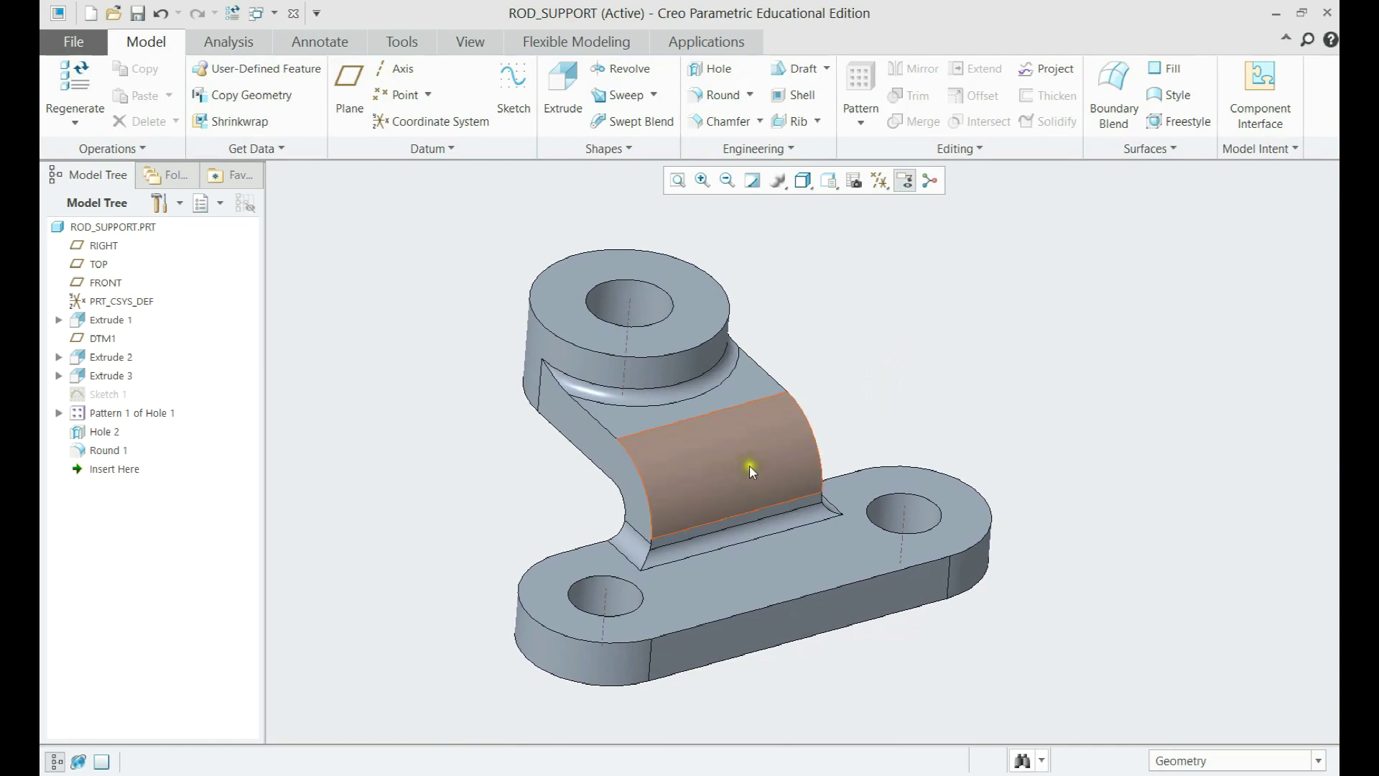
middle_drag(749, 464, 948, 415)
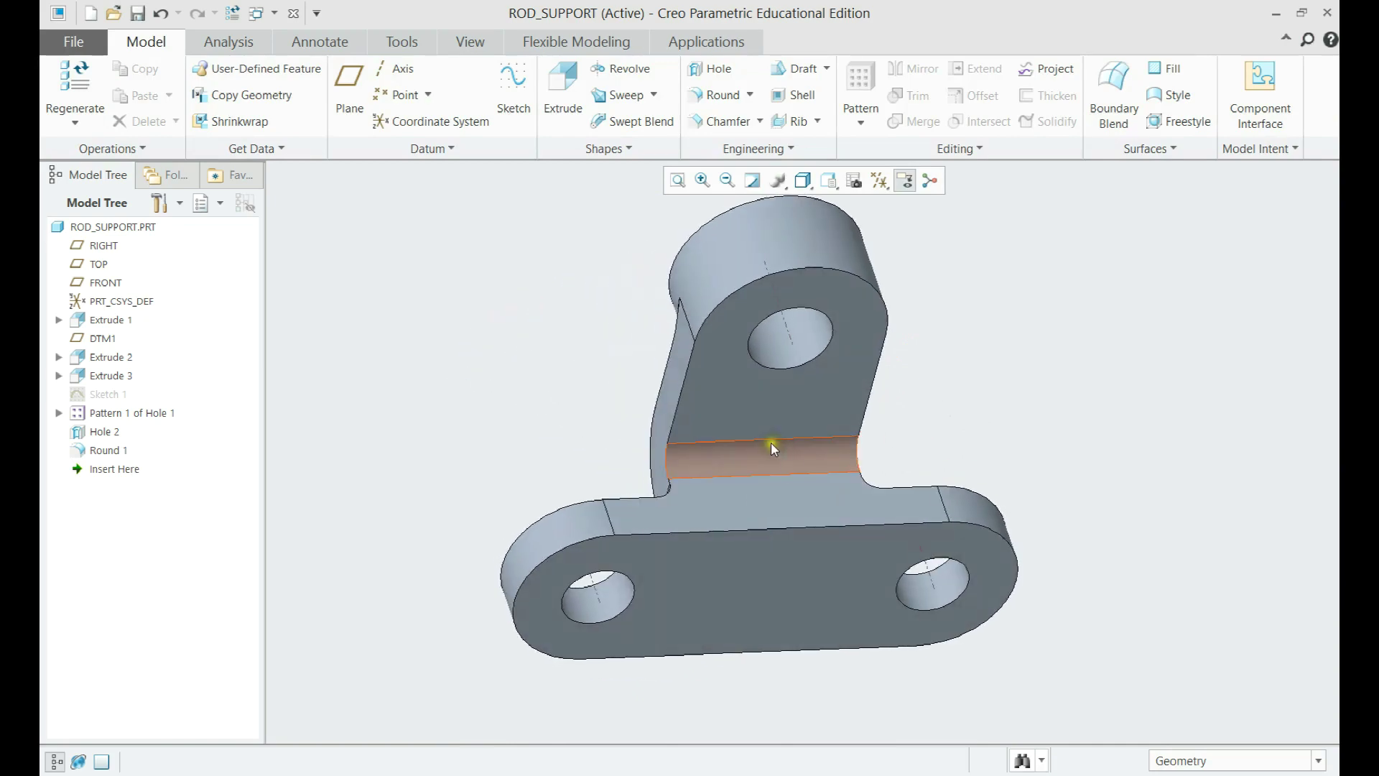
middle_drag(772, 434, 1043, 463)
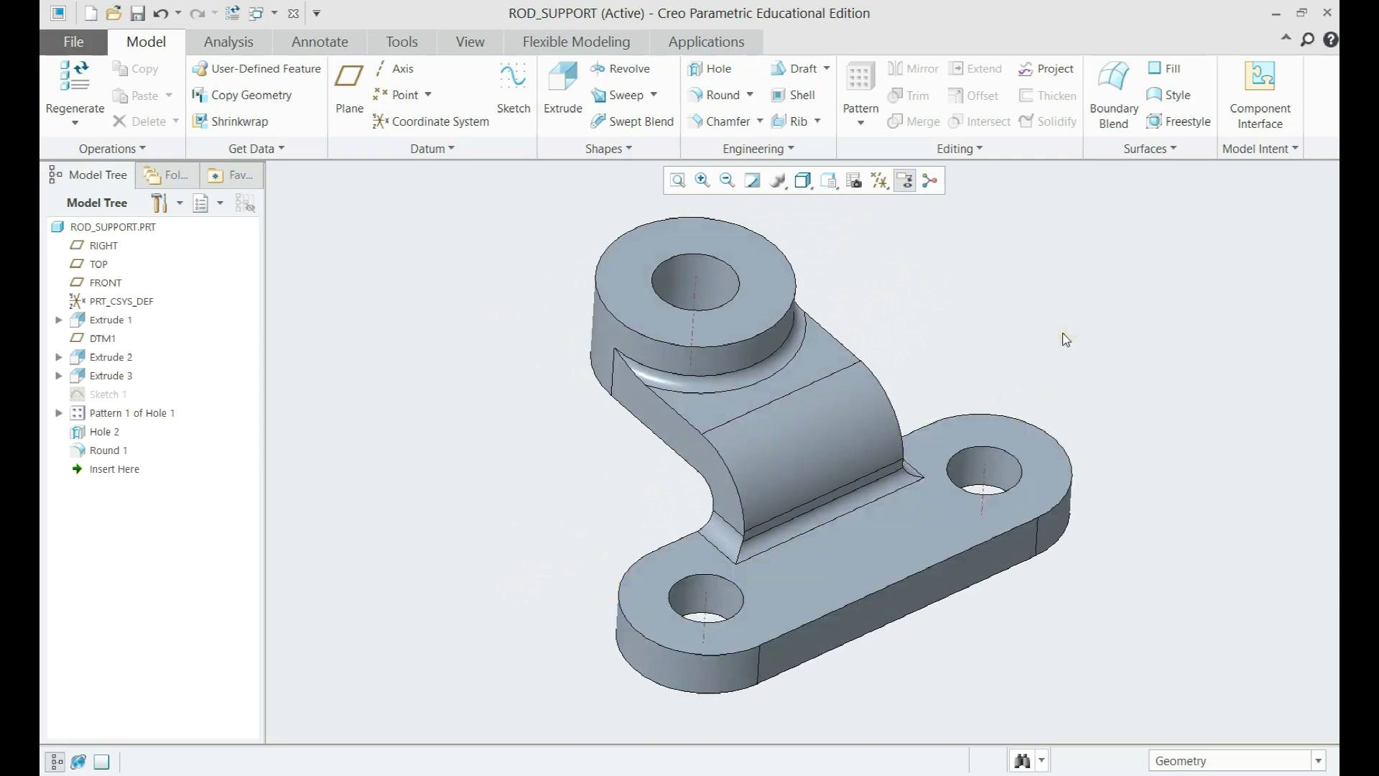